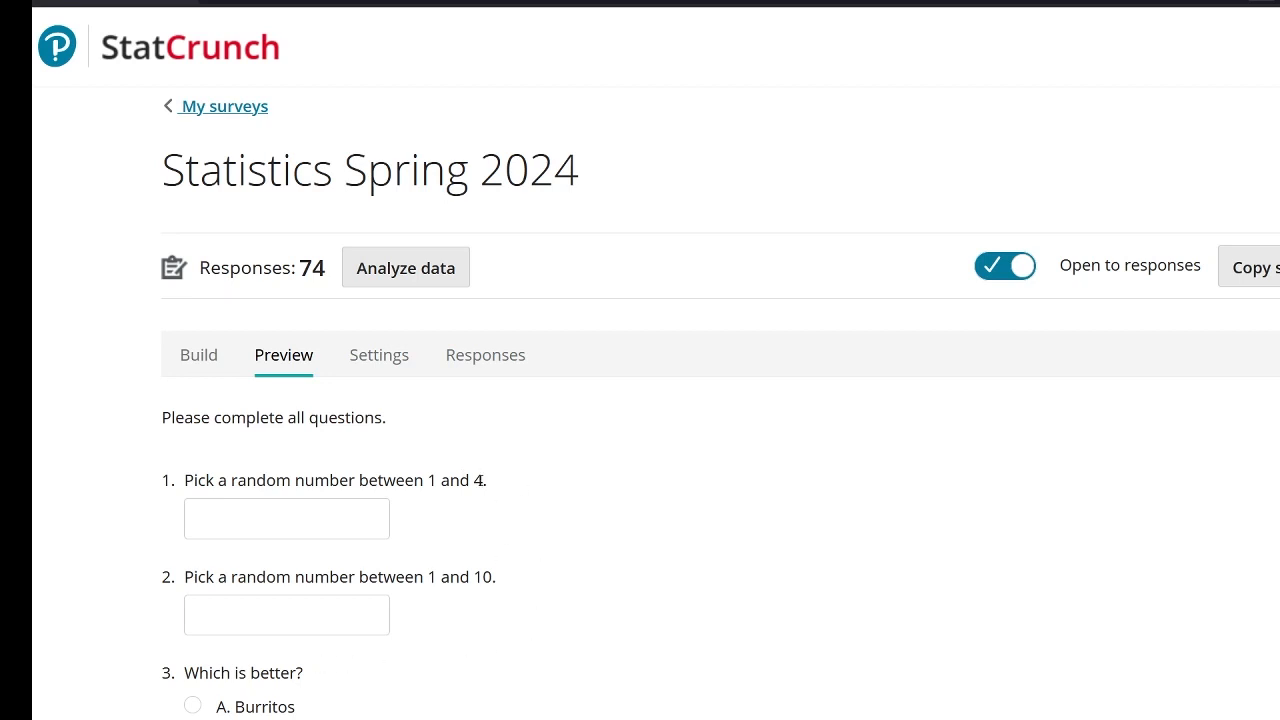
- Examine the Statistics Spring 2024 survey questions and compare them with the response columns of the Stats Spring 2024 data table
{"action": "scroll", "coordinate": [456, 474], "scroll_direction": "down", "scroll_amount": 1}
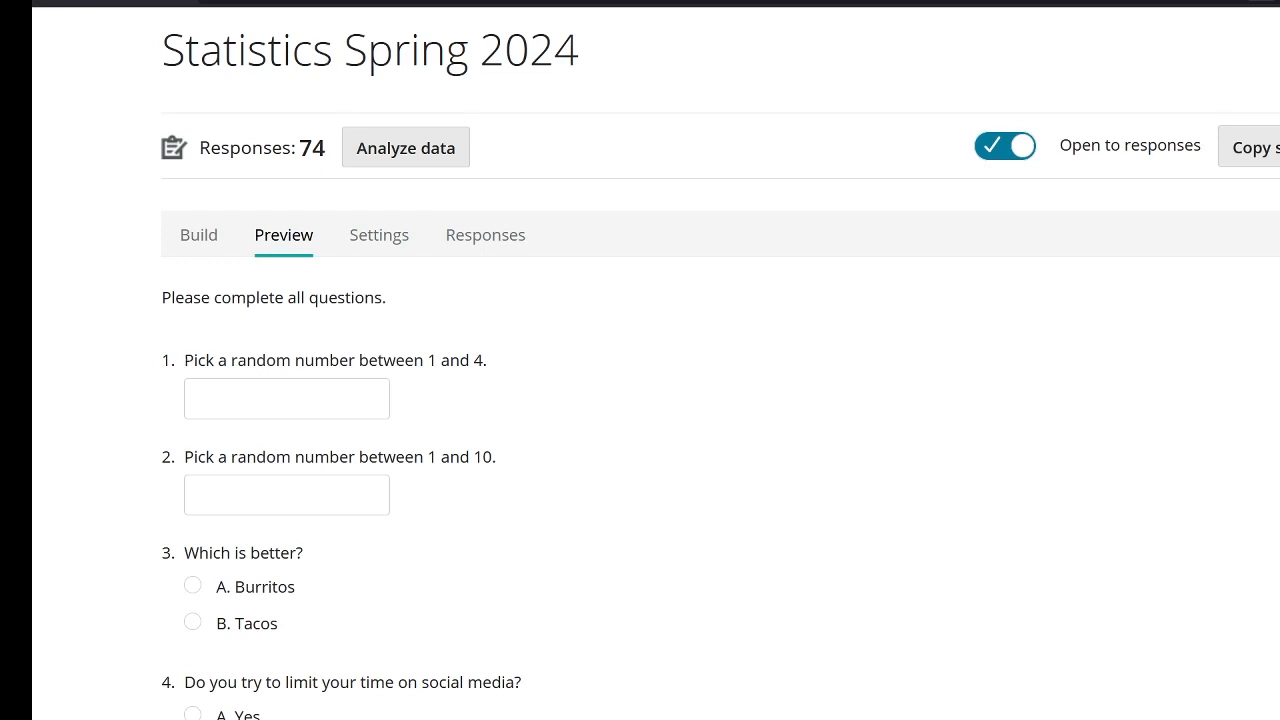
{"action": "left_click", "coordinate": [556, 2]}
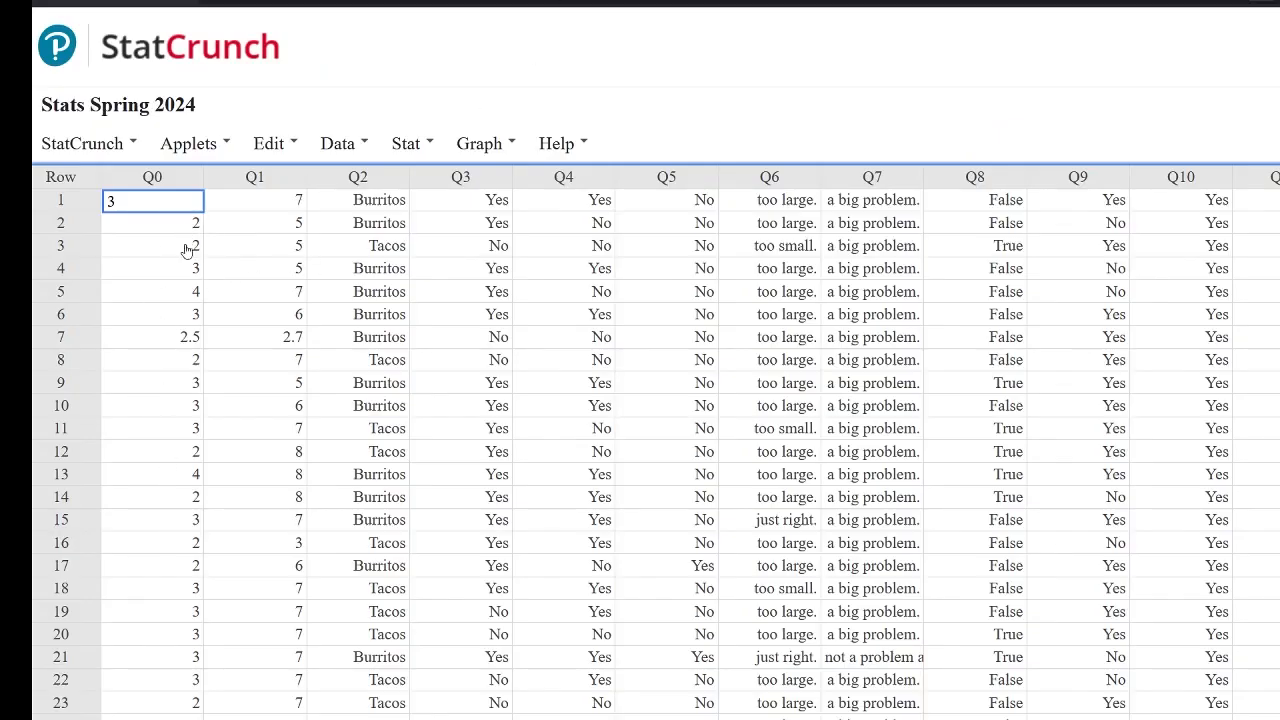
{"action": "left_click", "coordinate": [300, 2]}
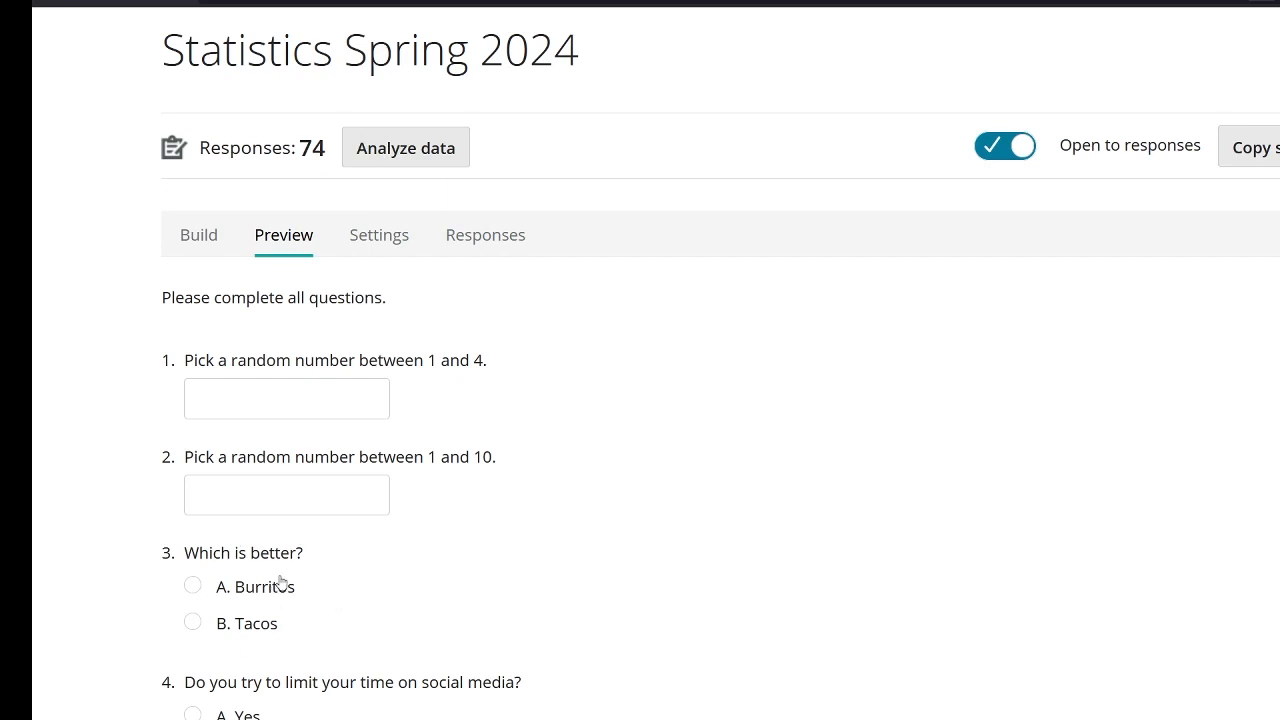
{"action": "left_click", "coordinate": [630, 2]}
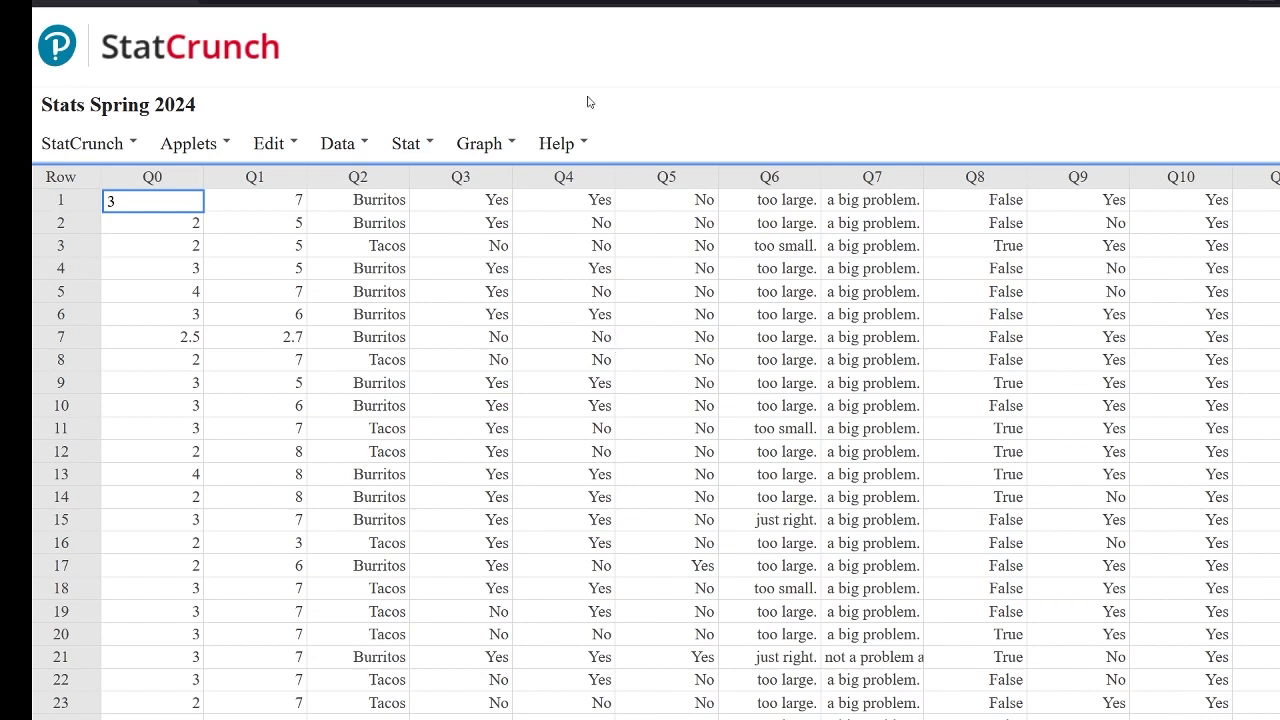
{"action": "key", "text": "ctrl+Tab"}
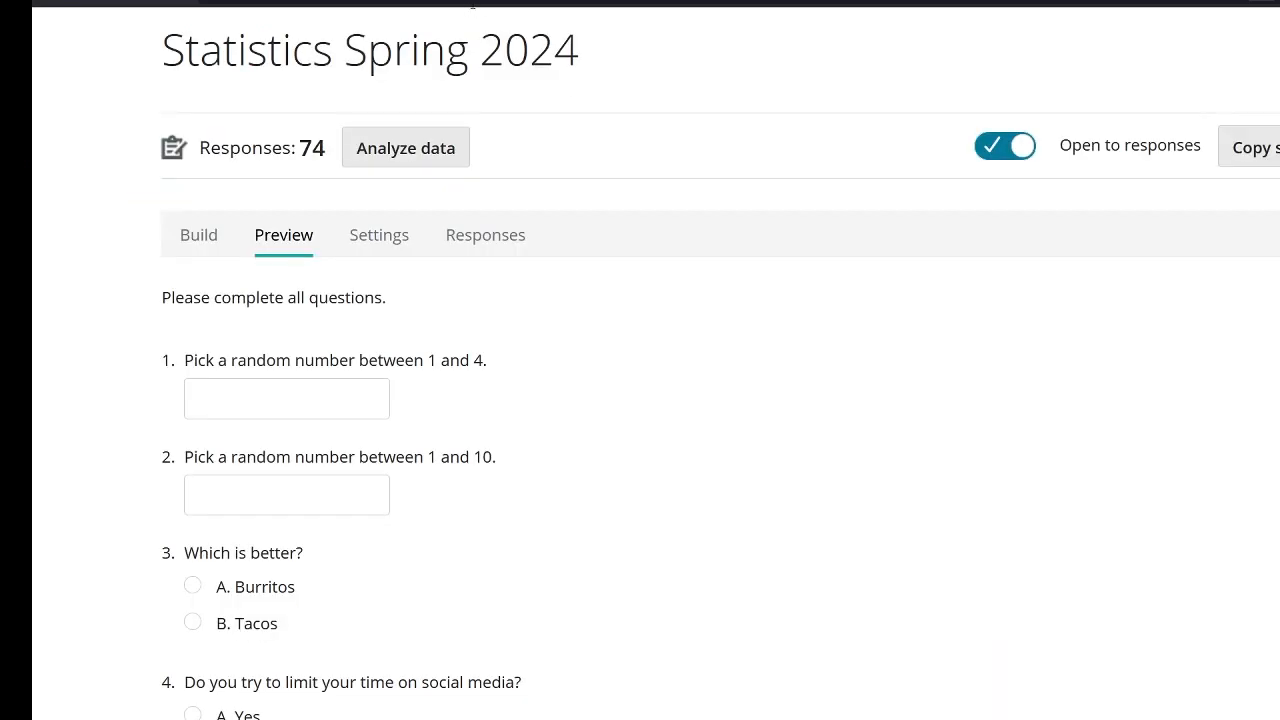
{"action": "key", "text": "ctrl+shift+Tab"}
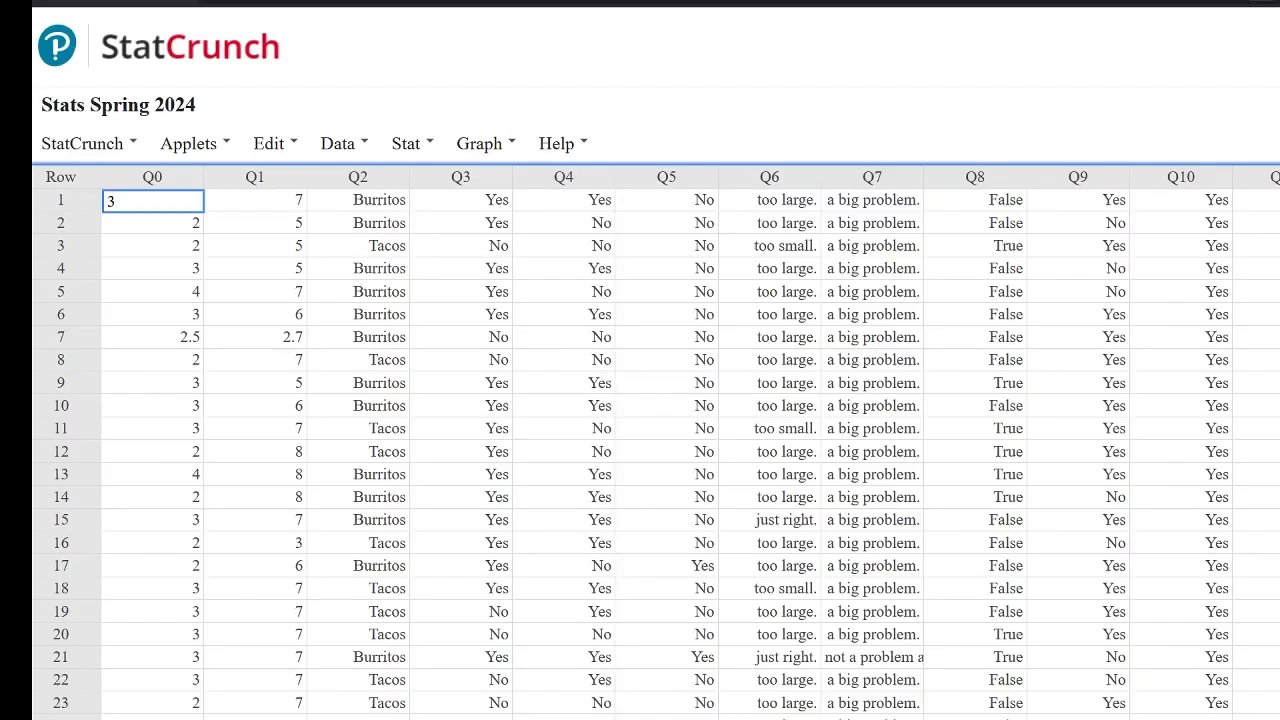
{"action": "scroll", "coordinate": [640, 440], "scroll_direction": "right", "scroll_amount": 5}
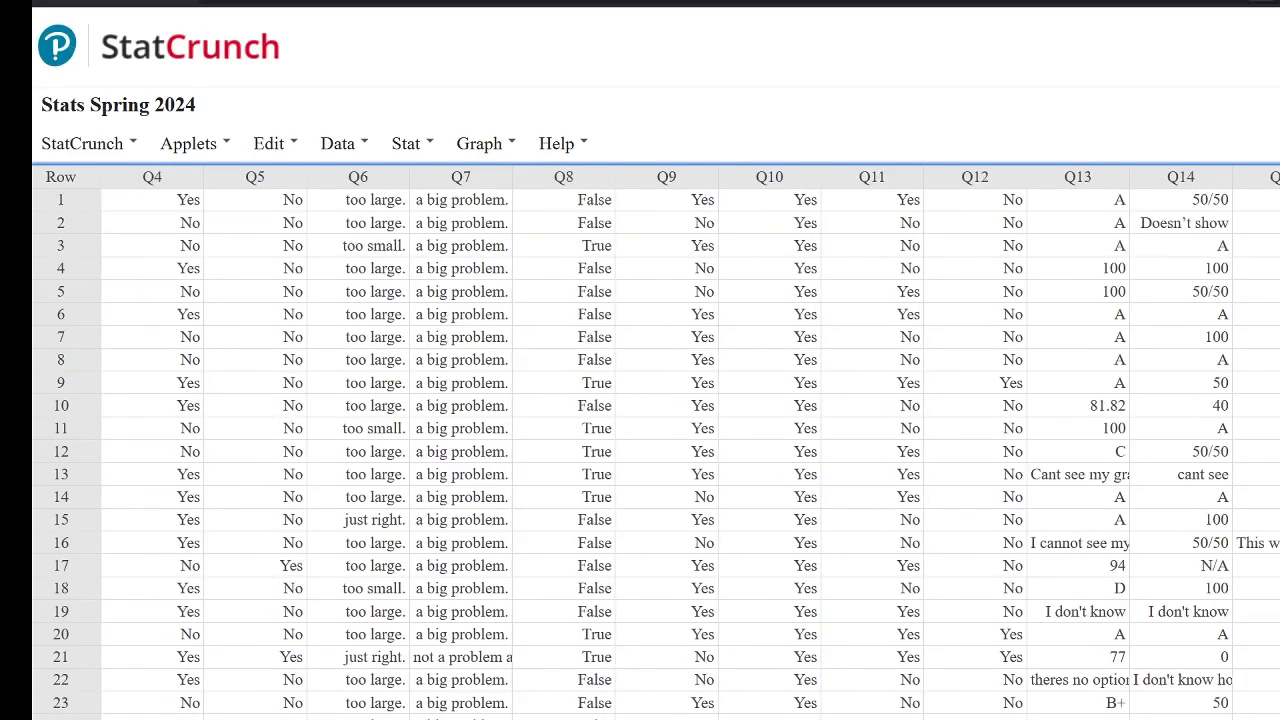
{"action": "scroll", "coordinate": [640, 440], "scroll_direction": "right", "scroll_amount": 1}
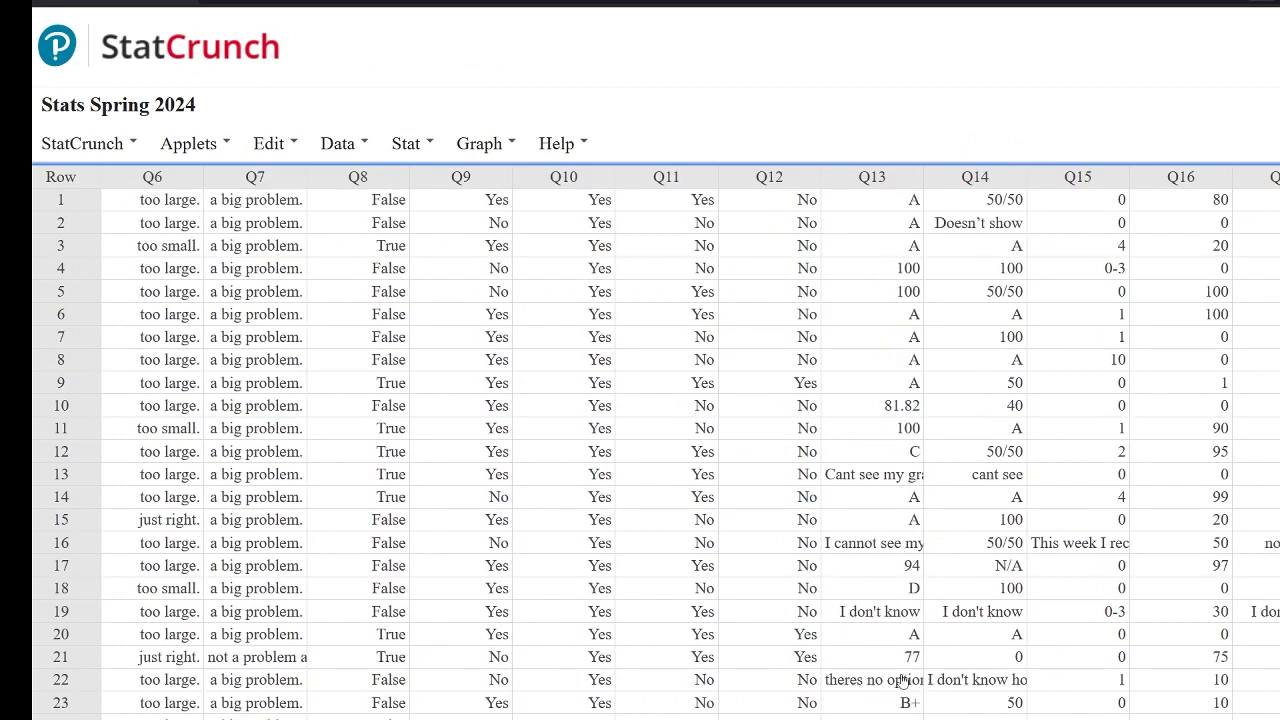
{"action": "scroll", "coordinate": [914, 580], "scroll_direction": "down", "scroll_amount": 1}
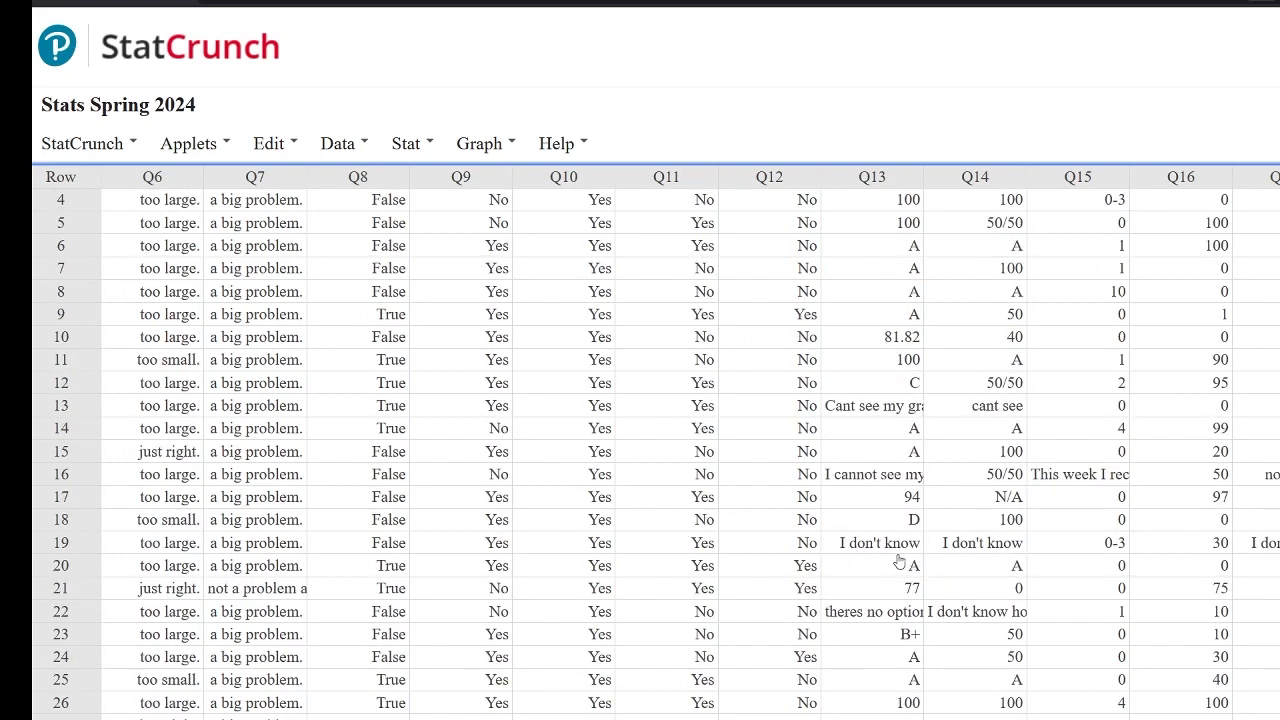
{"action": "scroll", "coordinate": [911, 565], "scroll_direction": "up", "scroll_amount": 1}
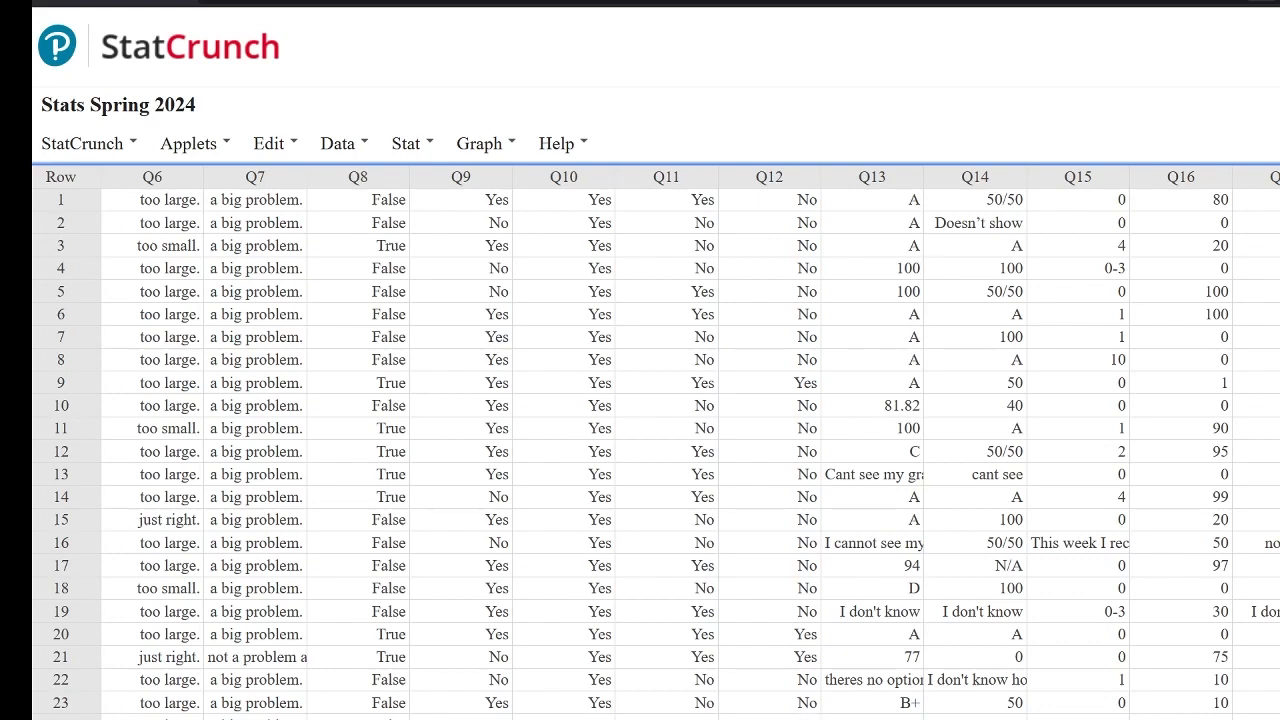
{"action": "scroll", "coordinate": [656, 440], "scroll_direction": "right", "scroll_amount": 7}
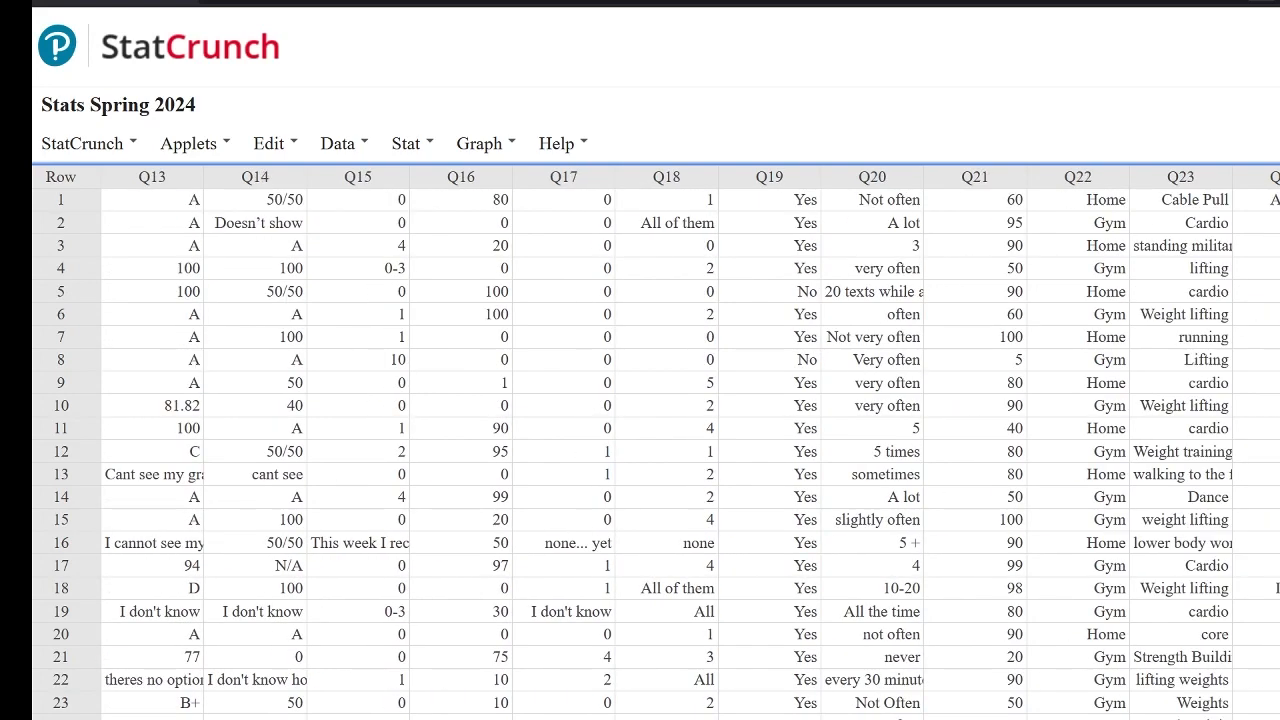
{"action": "scroll", "coordinate": [656, 440], "scroll_direction": "left", "scroll_amount": 13}
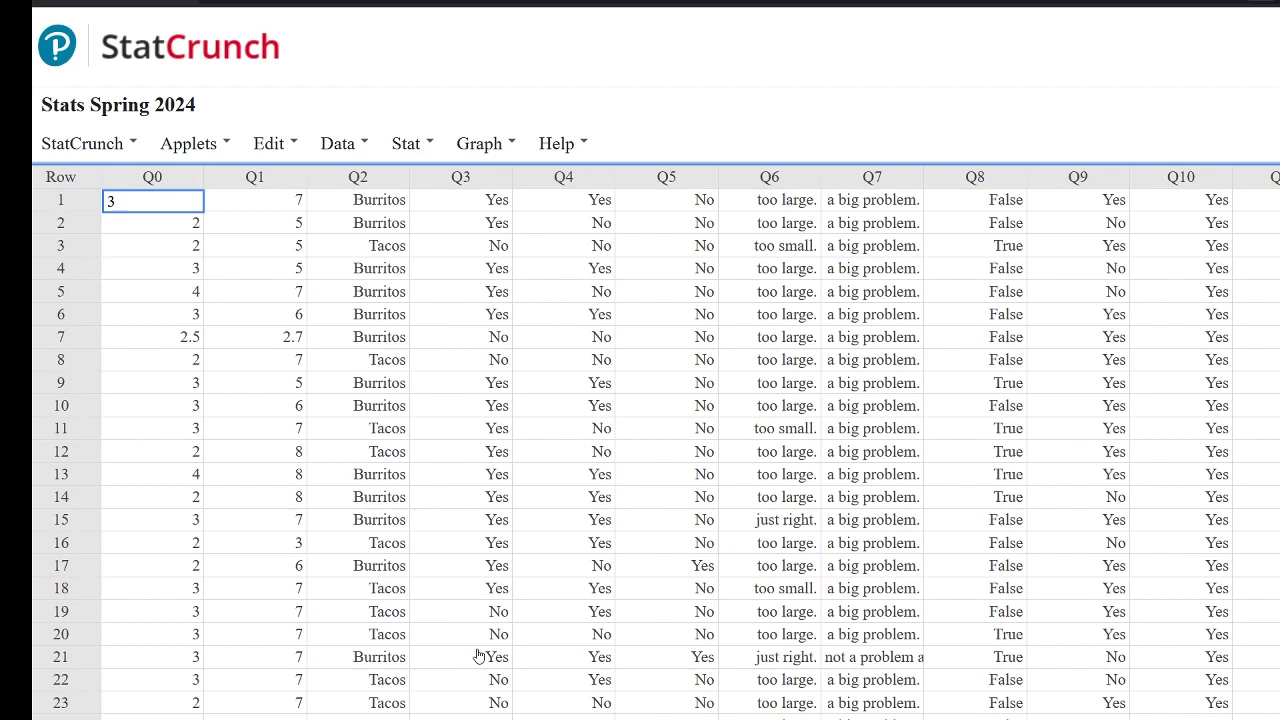
- Open a new, blank StatCrunch data table in a separate browser tab
{"action": "right_click", "coordinate": [200, 52]}
{"action": "left_click", "coordinate": [241, 59]}
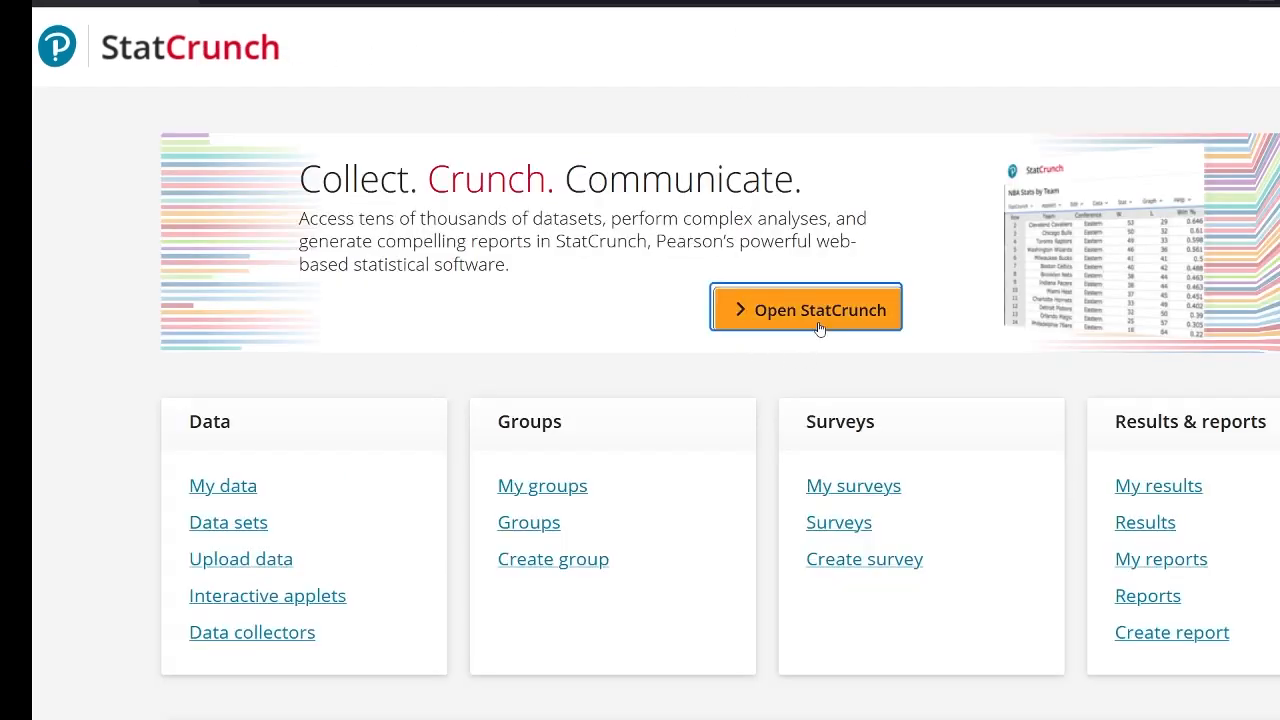
{"action": "left_click", "coordinate": [820, 329]}
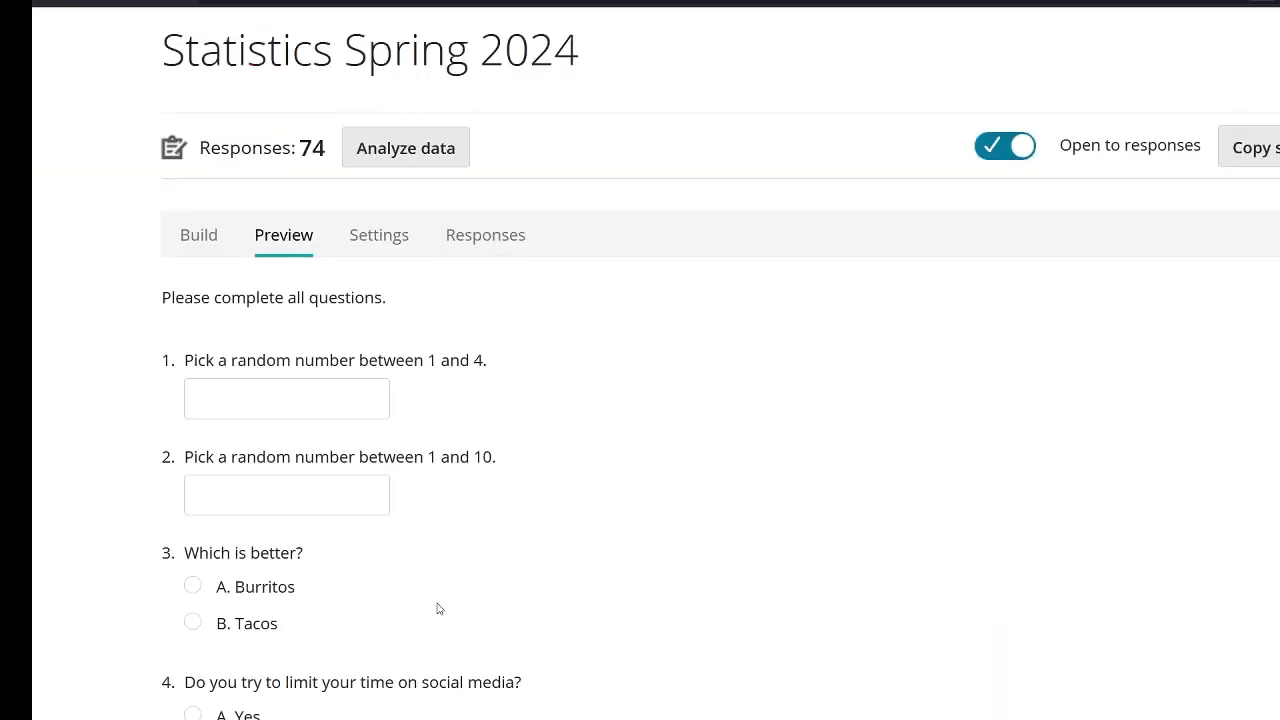
- Review the remaining survey questions and examine the Q16 responses in the Stats Spring 2024 data table
{"action": "scroll", "coordinate": [437, 604], "scroll_direction": "down", "scroll_amount": 5}
{"action": "scroll", "coordinate": [446, 597], "scroll_direction": "down", "scroll_amount": 10}
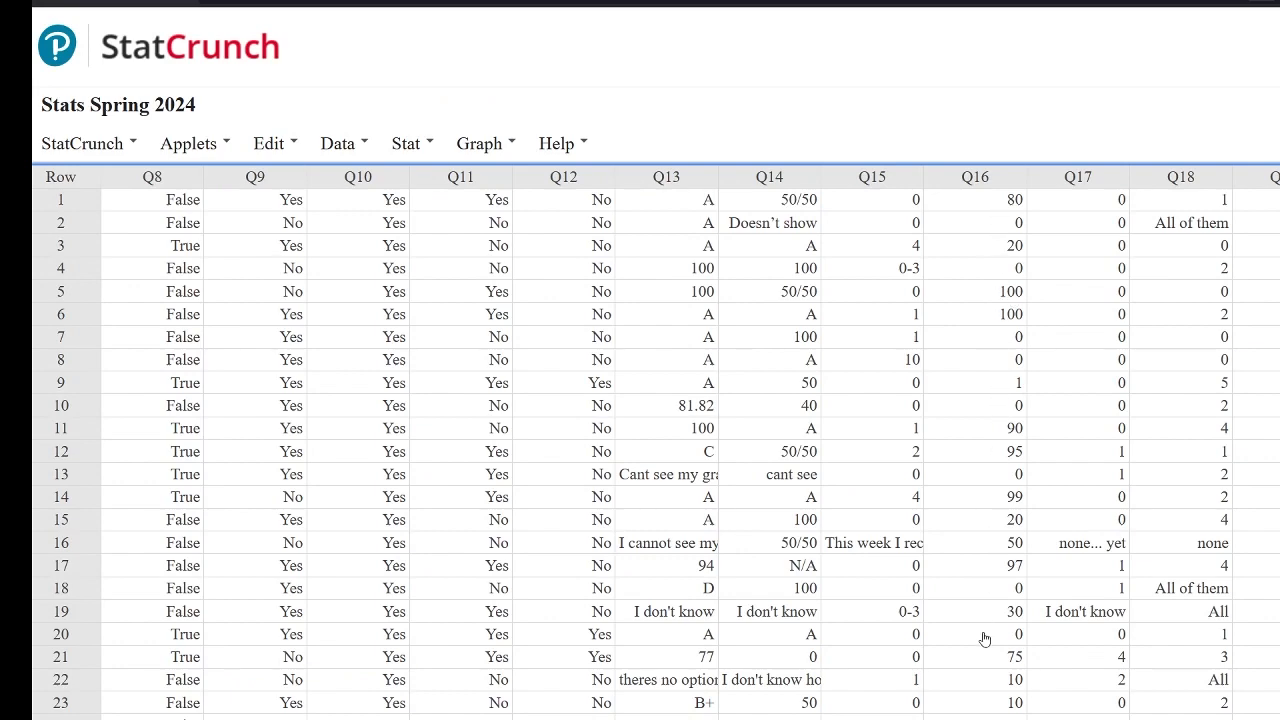
{"action": "scroll", "coordinate": [984, 634], "scroll_direction": "down", "scroll_amount": 3}
{"action": "scroll", "coordinate": [984, 634], "scroll_direction": "down", "scroll_amount": 6}
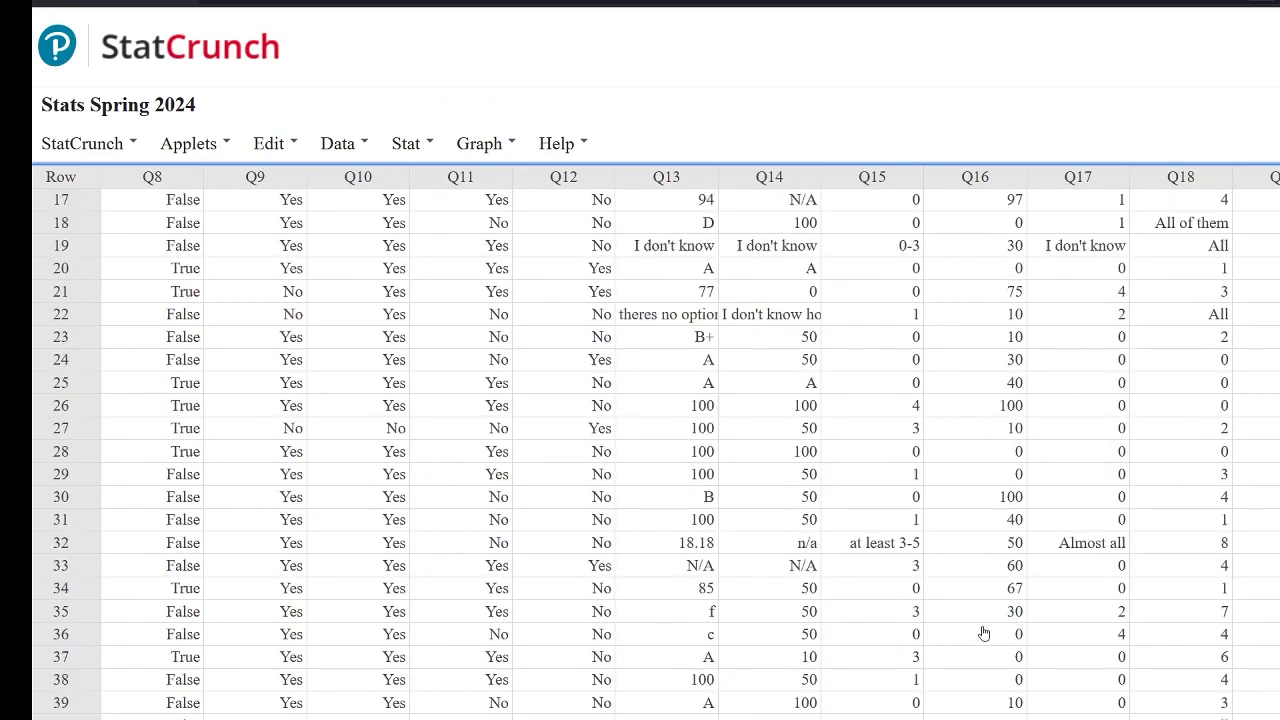
{"action": "scroll", "coordinate": [984, 634], "scroll_direction": "up", "scroll_amount": 3}
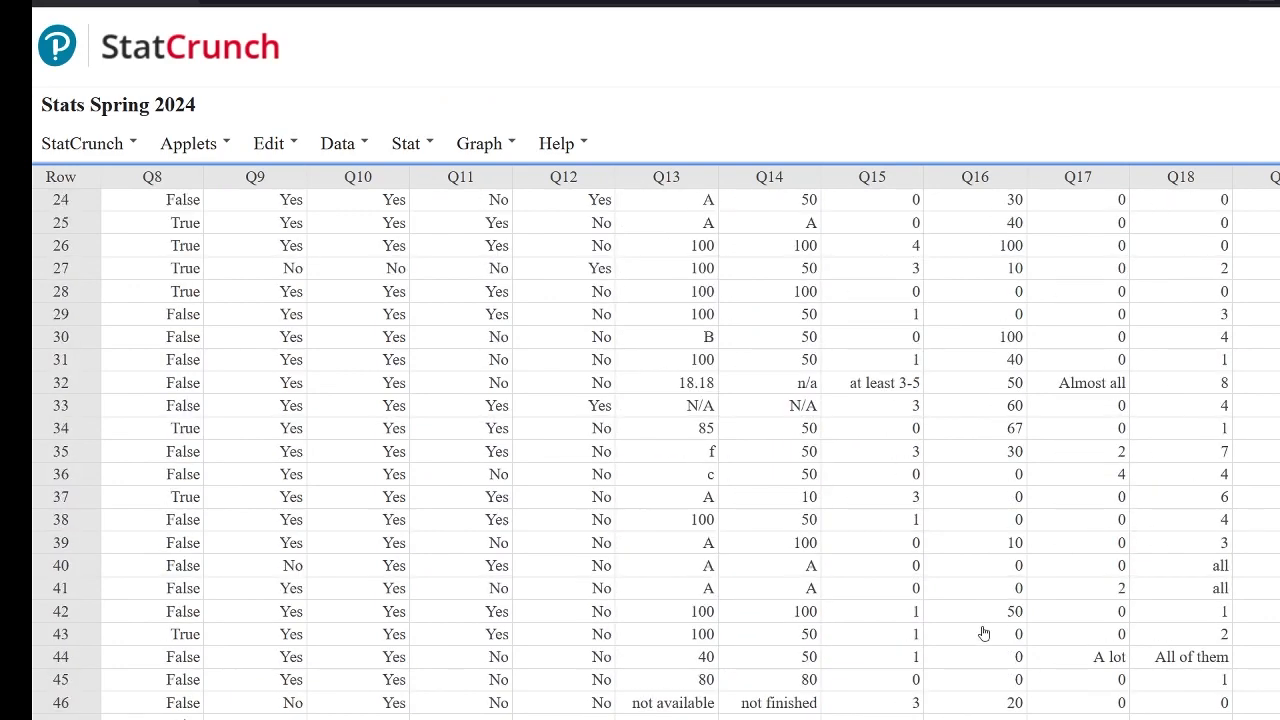
{"action": "scroll", "coordinate": [984, 634], "scroll_direction": "up", "scroll_amount": 6}
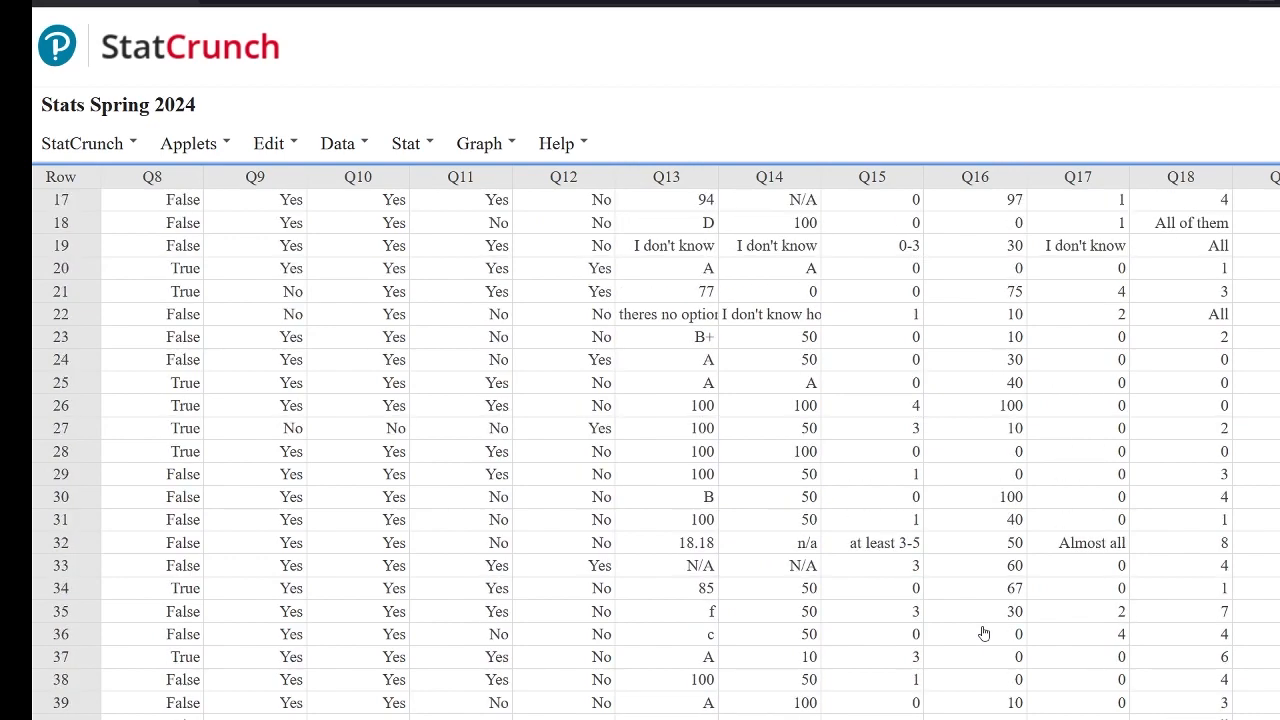
{"action": "scroll", "coordinate": [984, 628], "scroll_direction": "up", "scroll_amount": 1}
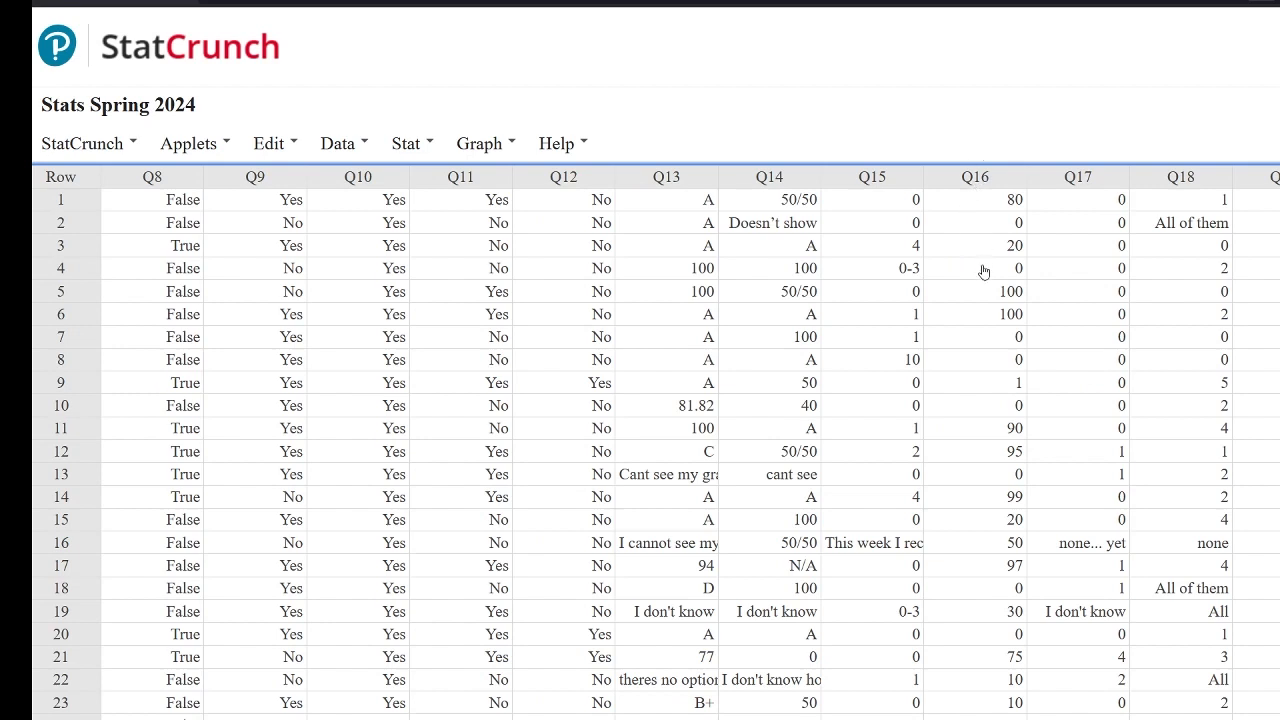
{"action": "scroll", "coordinate": [978, 268], "scroll_direction": "down", "scroll_amount": 1}
{"action": "scroll", "coordinate": [970, 273], "scroll_direction": "up", "scroll_amount": 1}
- Copy the Q16 column of the Stats Spring 2024 data table, including its heading and all responses through row 55
{"action": "double_click", "coordinate": [943, 177]}
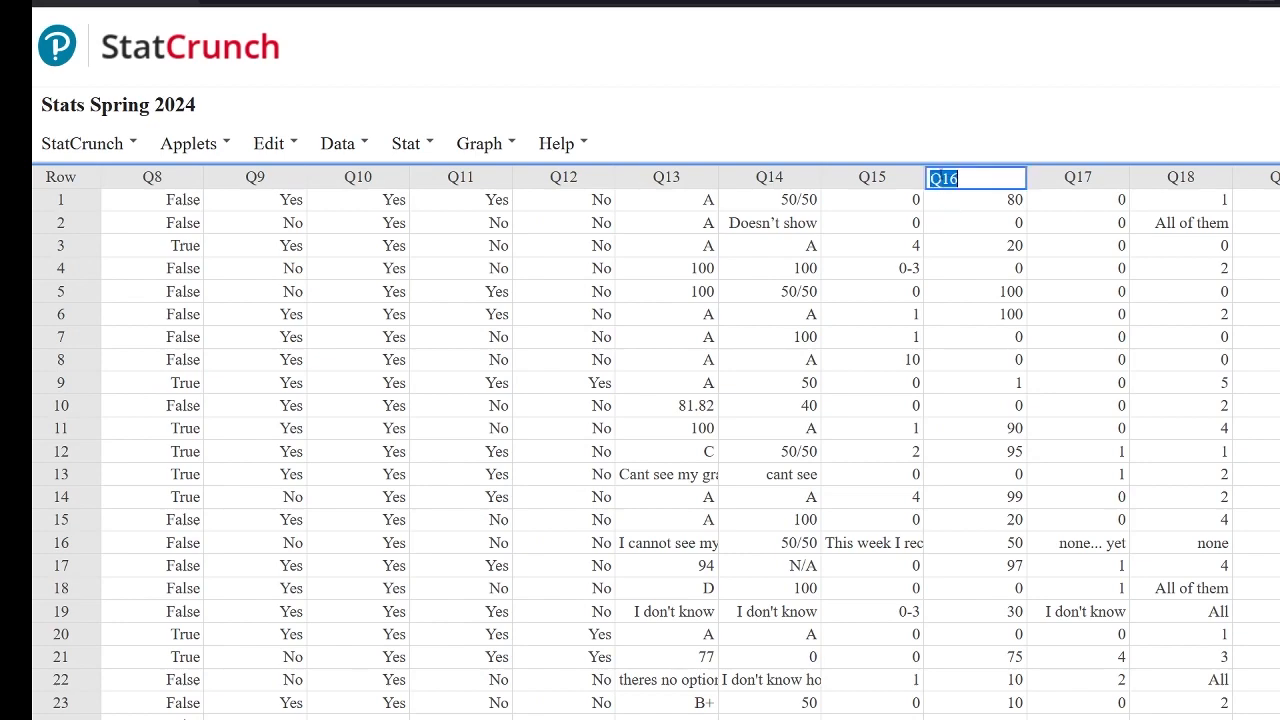
{"action": "left_click_drag", "start_coordinate": [960, 200], "coordinate": [987, 712]}
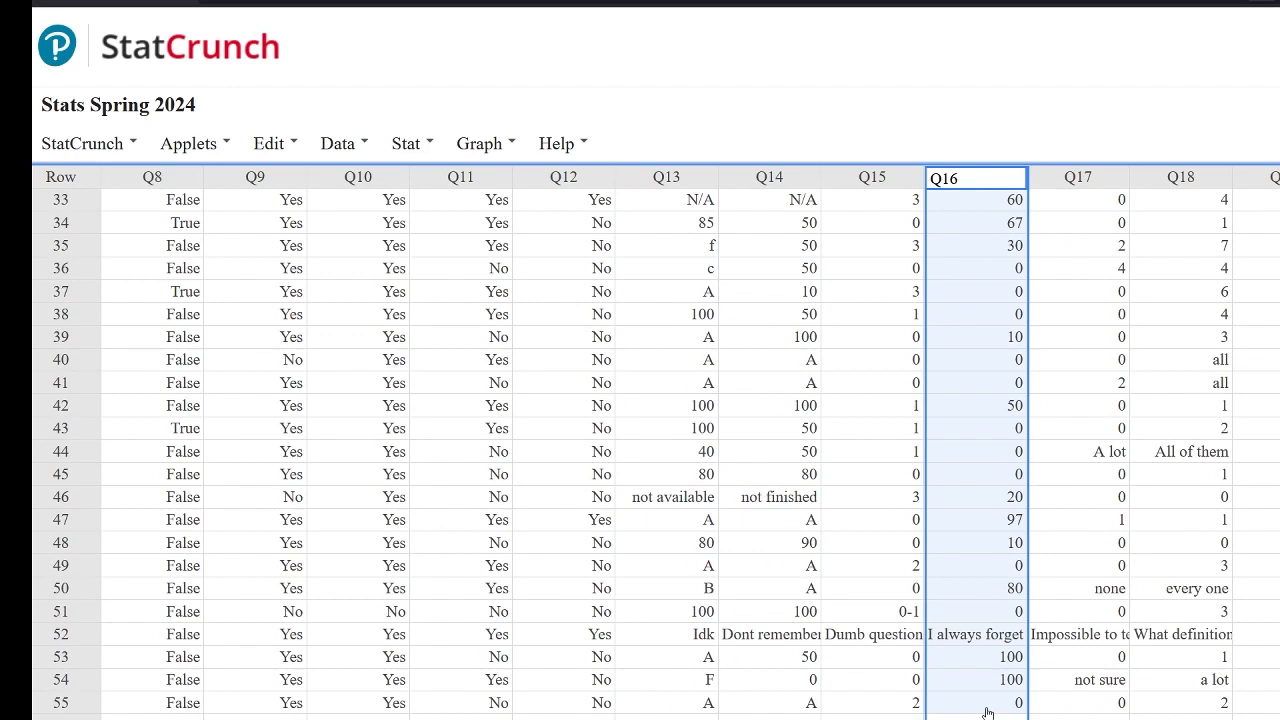
{"action": "scroll", "coordinate": [990, 601], "scroll_direction": "down", "scroll_amount": 2}
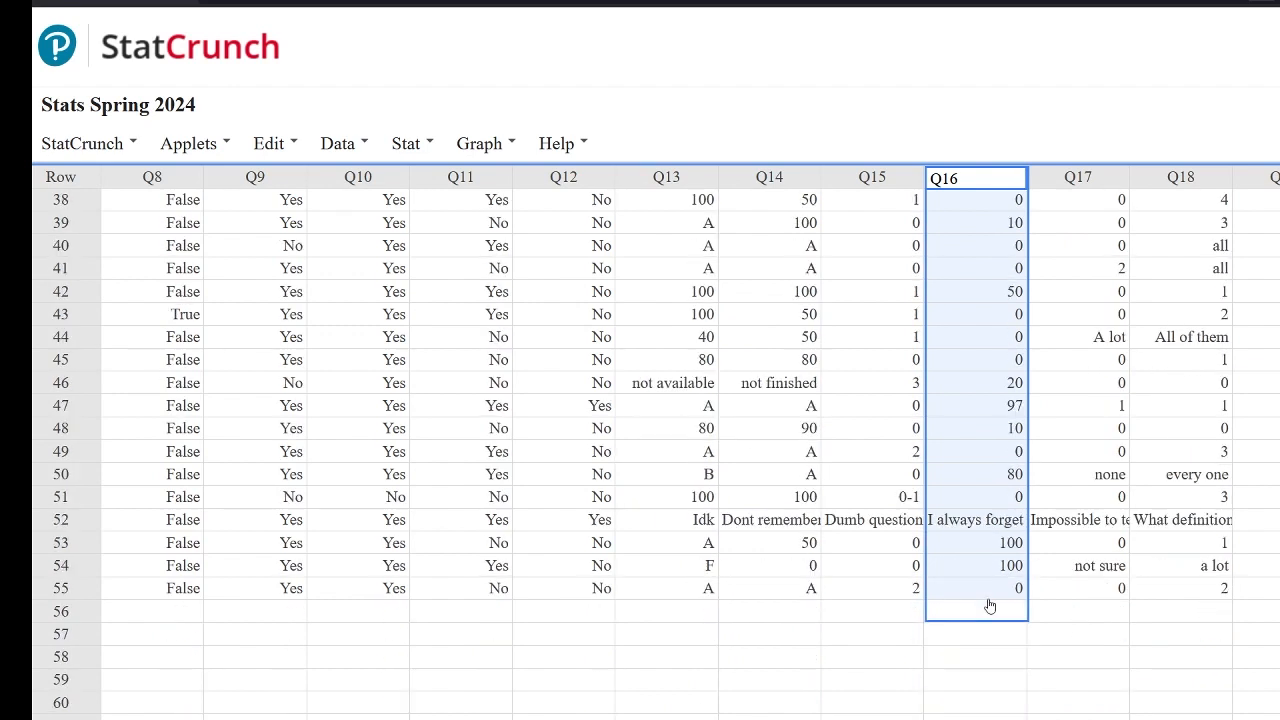
{"action": "scroll", "coordinate": [990, 601], "scroll_direction": "up", "scroll_amount": 4}
{"action": "scroll", "coordinate": [990, 601], "scroll_direction": "up", "scroll_amount": 10}
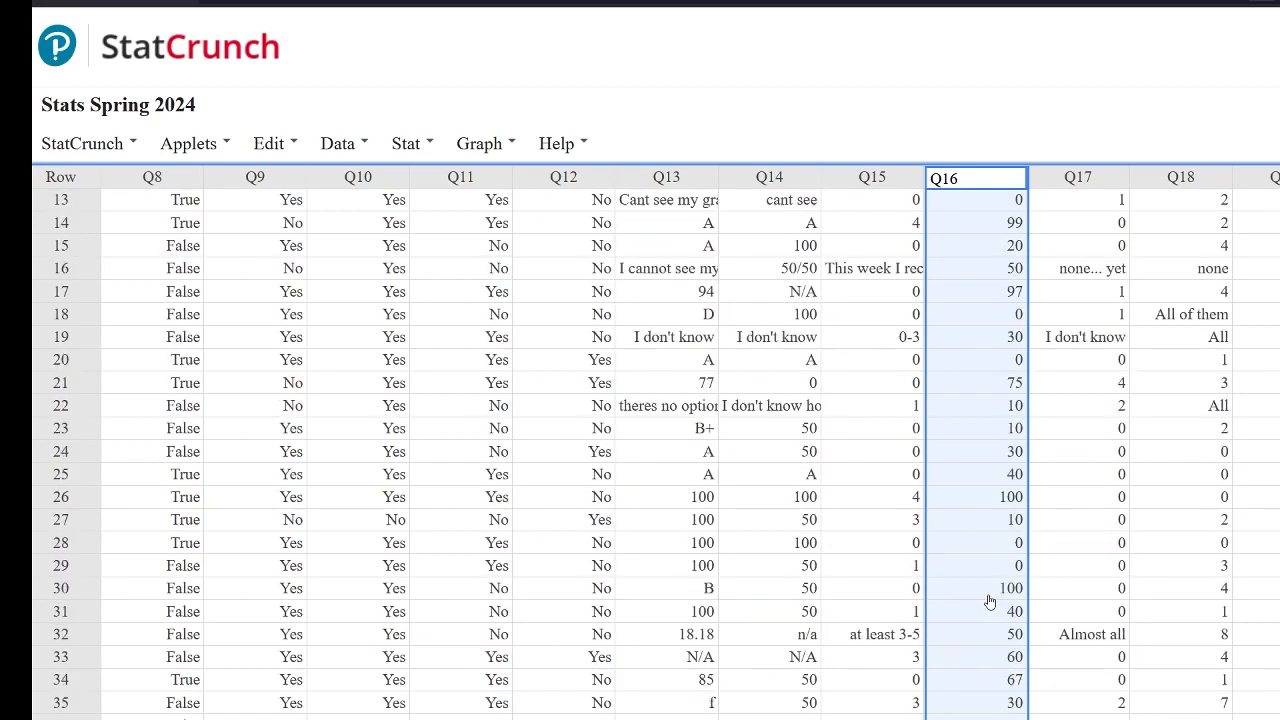
{"action": "scroll", "coordinate": [990, 601], "scroll_direction": "up", "scroll_amount": 1}
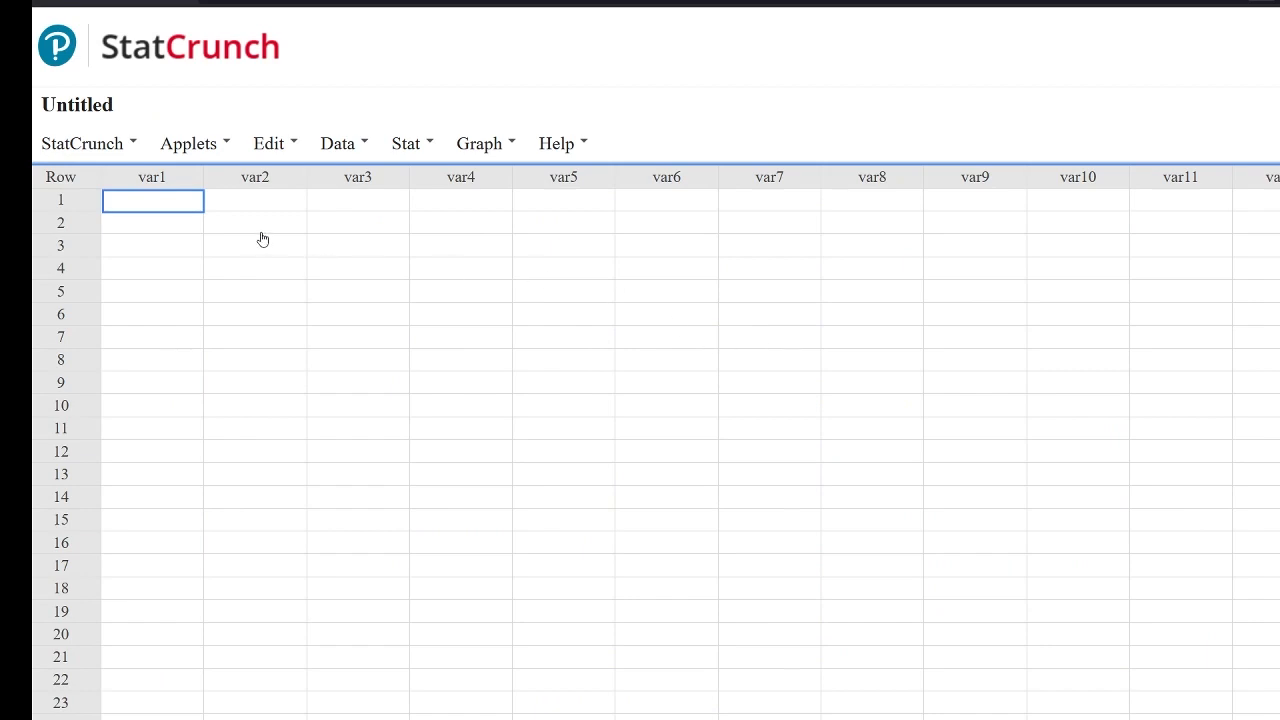
- Paste the copied Q16 data with its heading into the var1 column of the blank data table
{"action": "left_click", "coordinate": [175, 182]}
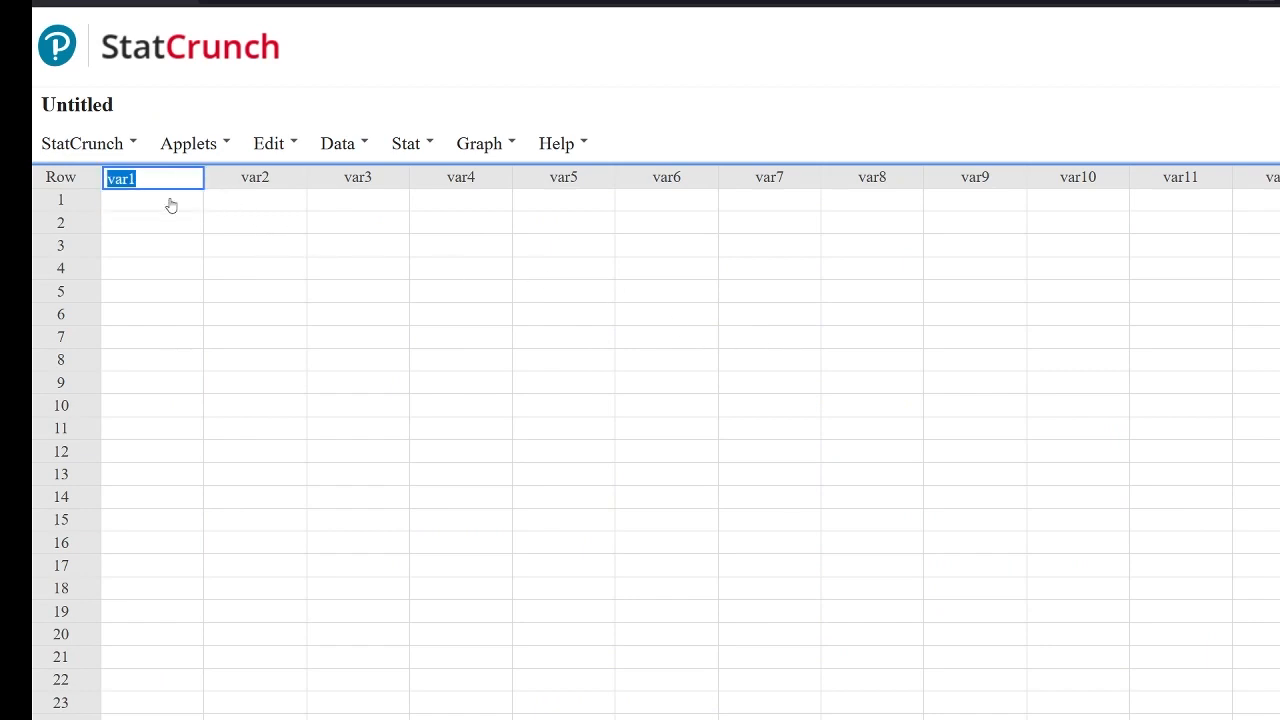
{"action": "left_click", "coordinate": [171, 199]}
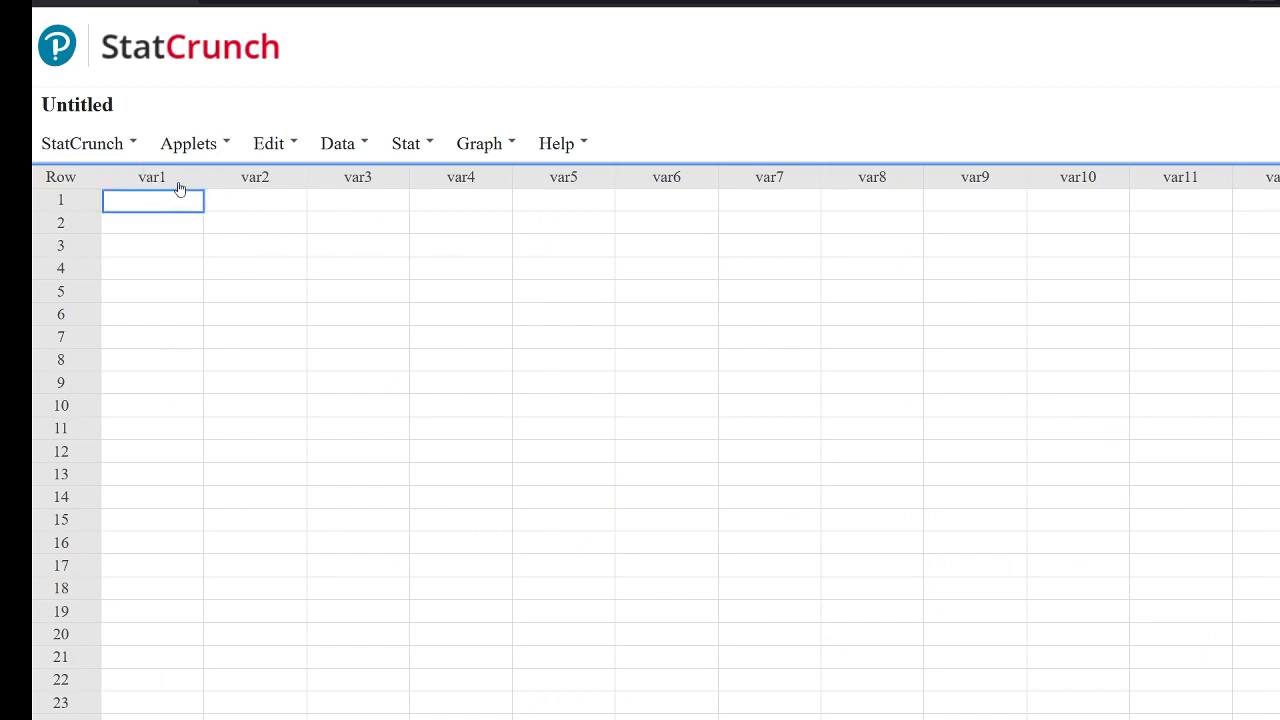
{"action": "left_click", "coordinate": [180, 180]}
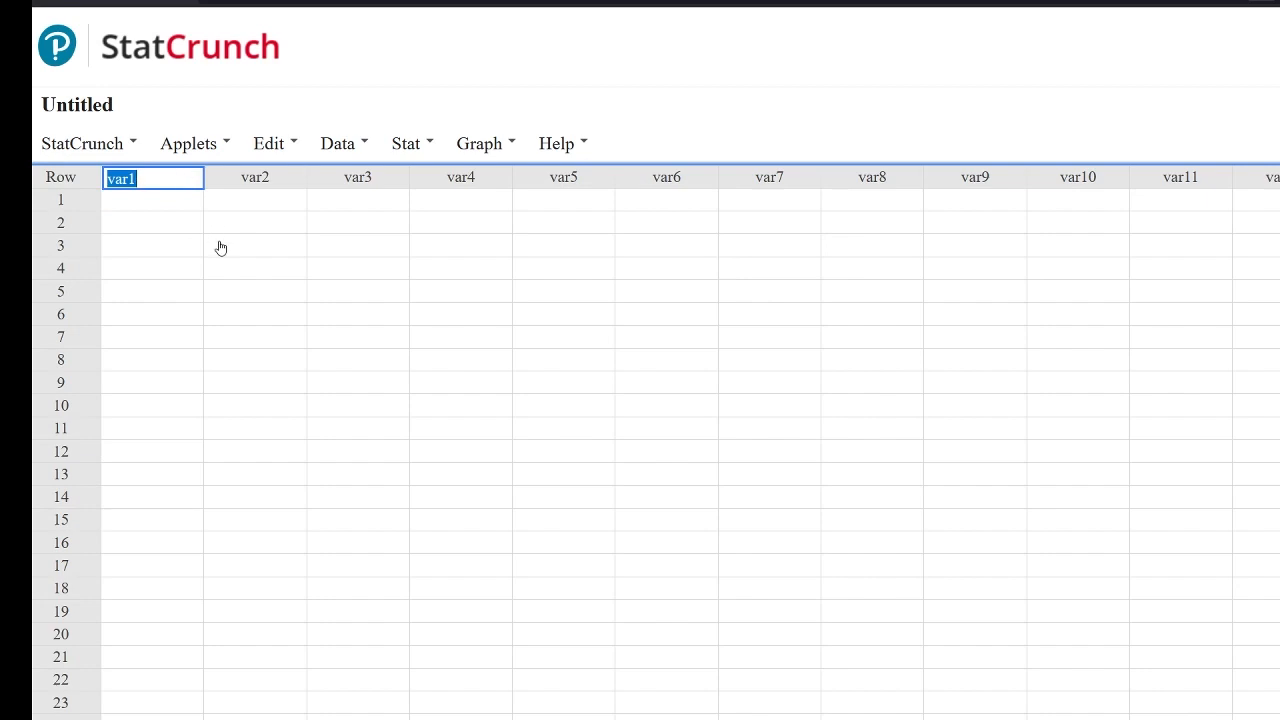
{"action": "key", "text": "ctrl+v"}
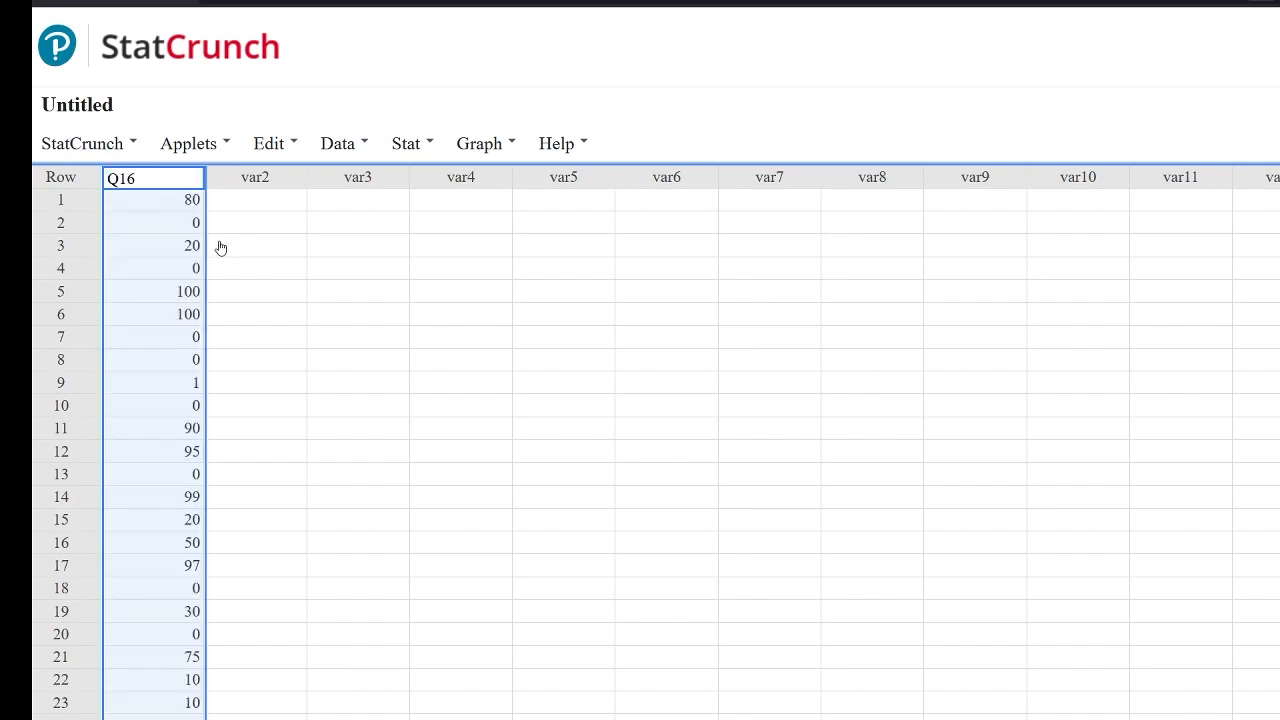
{"action": "left_click", "coordinate": [285, 292]}
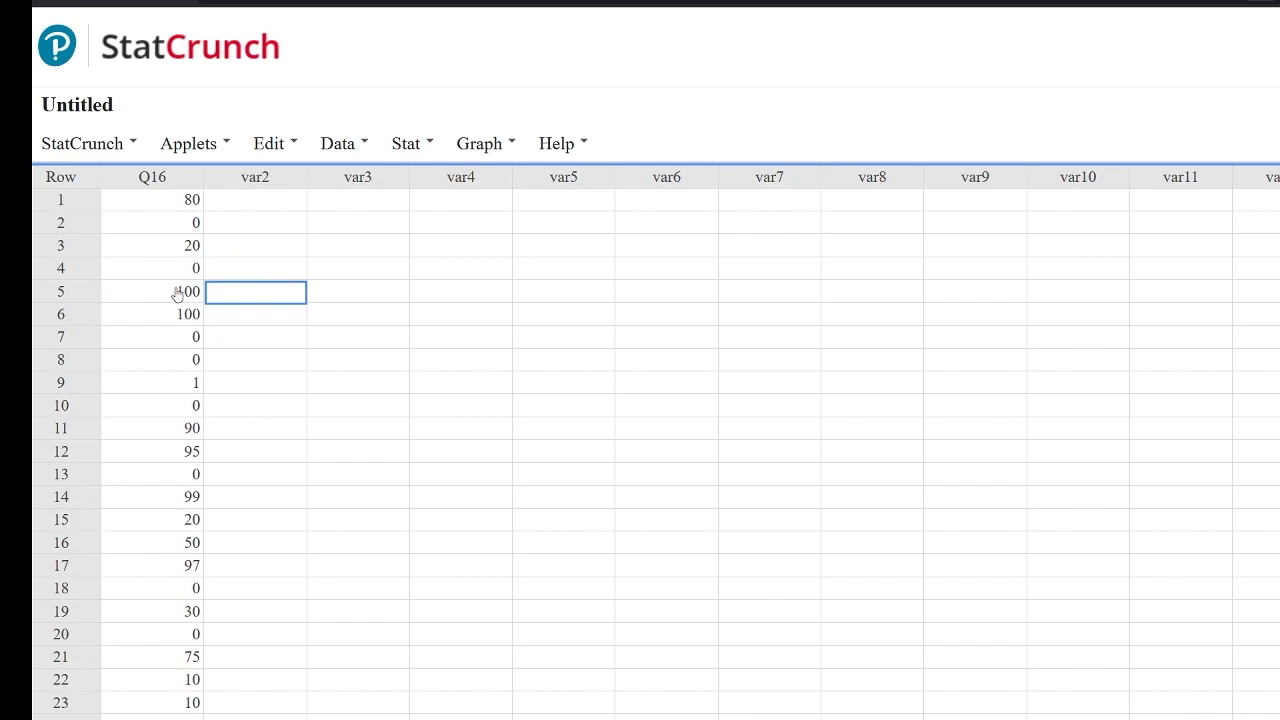
- Rename the Q16 column in the untitled table as "Percentage Grocery Bags" and widen it to fit the full name
{"action": "left_click", "coordinate": [160, 182]}
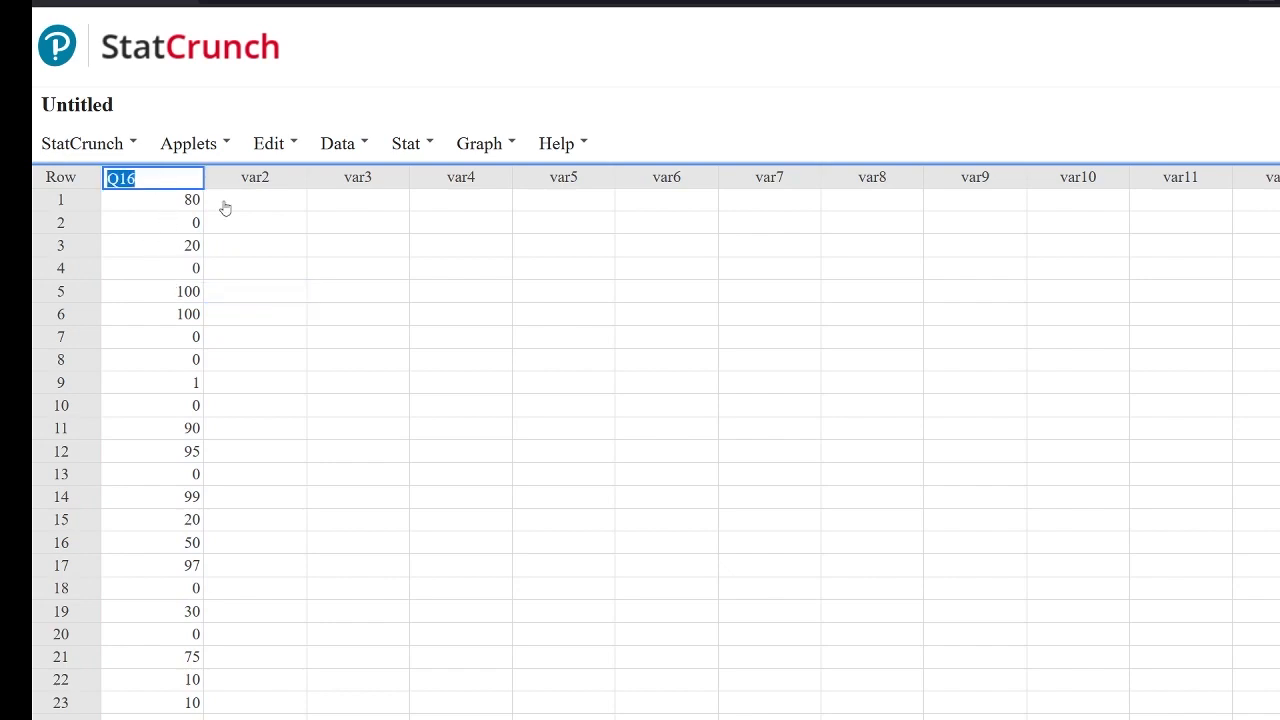
{"action": "type", "text": "P"}
{"action": "type", "text": "ercentage"}
{"action": "type", "text": "Groc"}
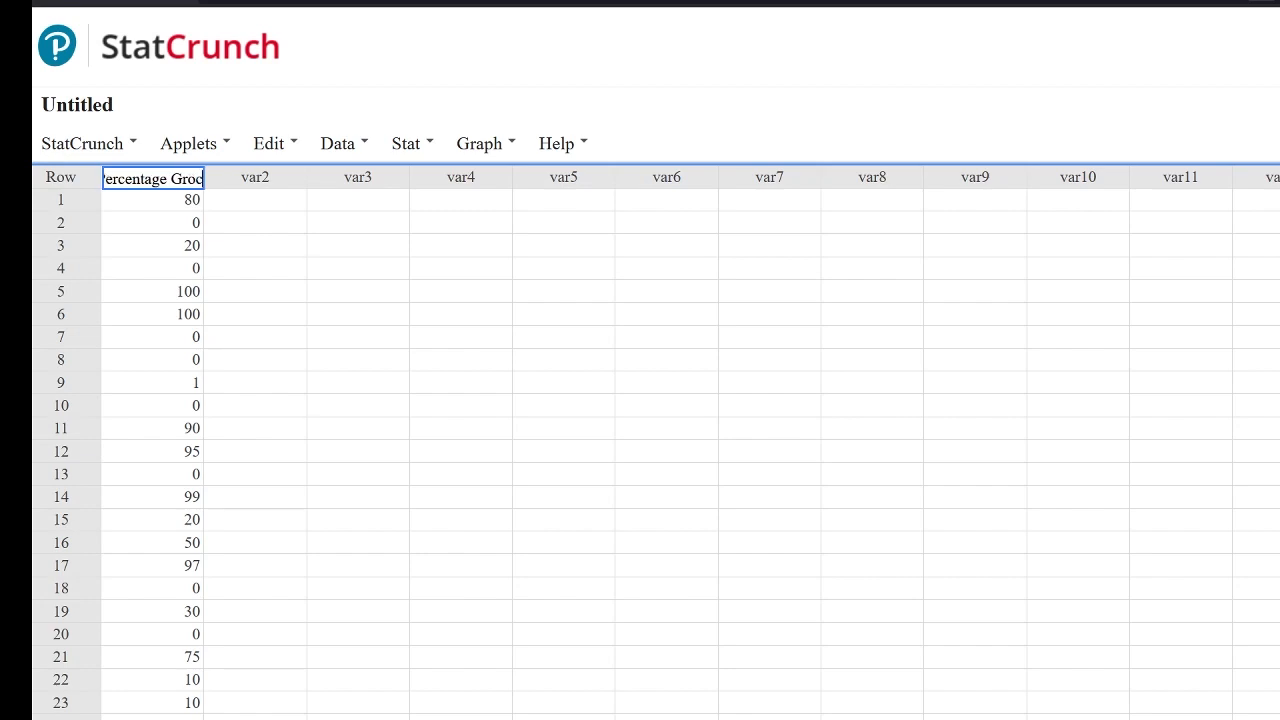
{"action": "type", "text": "ery Bags"}
{"action": "left_click", "coordinate": [240, 250]}
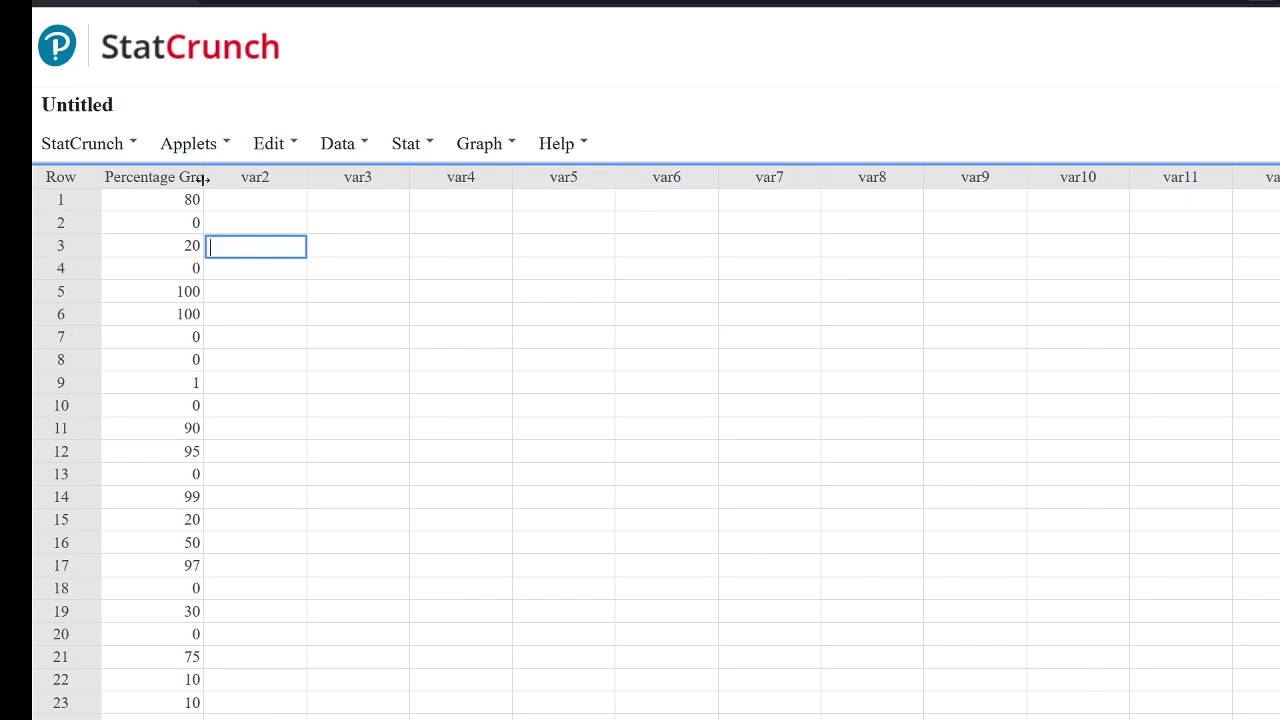
{"action": "left_click_drag", "start_coordinate": [202, 177], "coordinate": [268, 180]}
{"action": "left_click", "coordinate": [333, 244]}
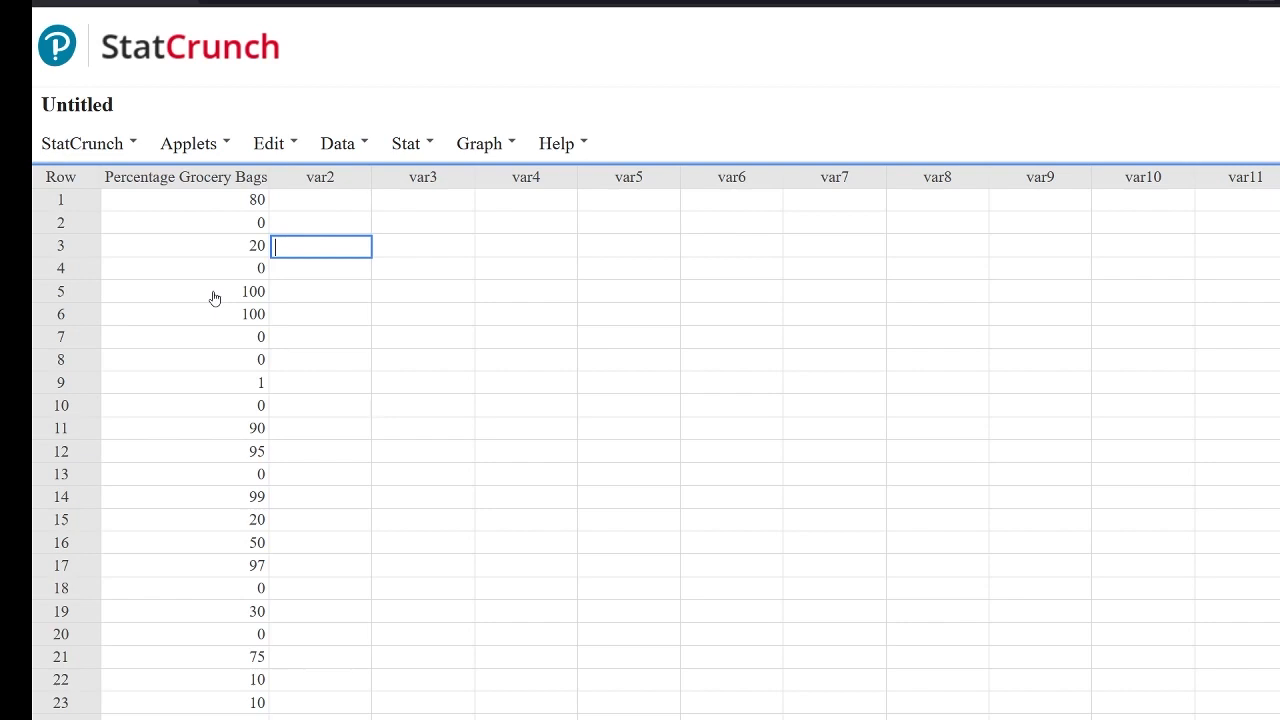
- Widen the Percentage Grocery Bags column just enough to show the full text response in row 52
{"action": "scroll", "coordinate": [216, 386], "scroll_direction": "down", "scroll_amount": 2}
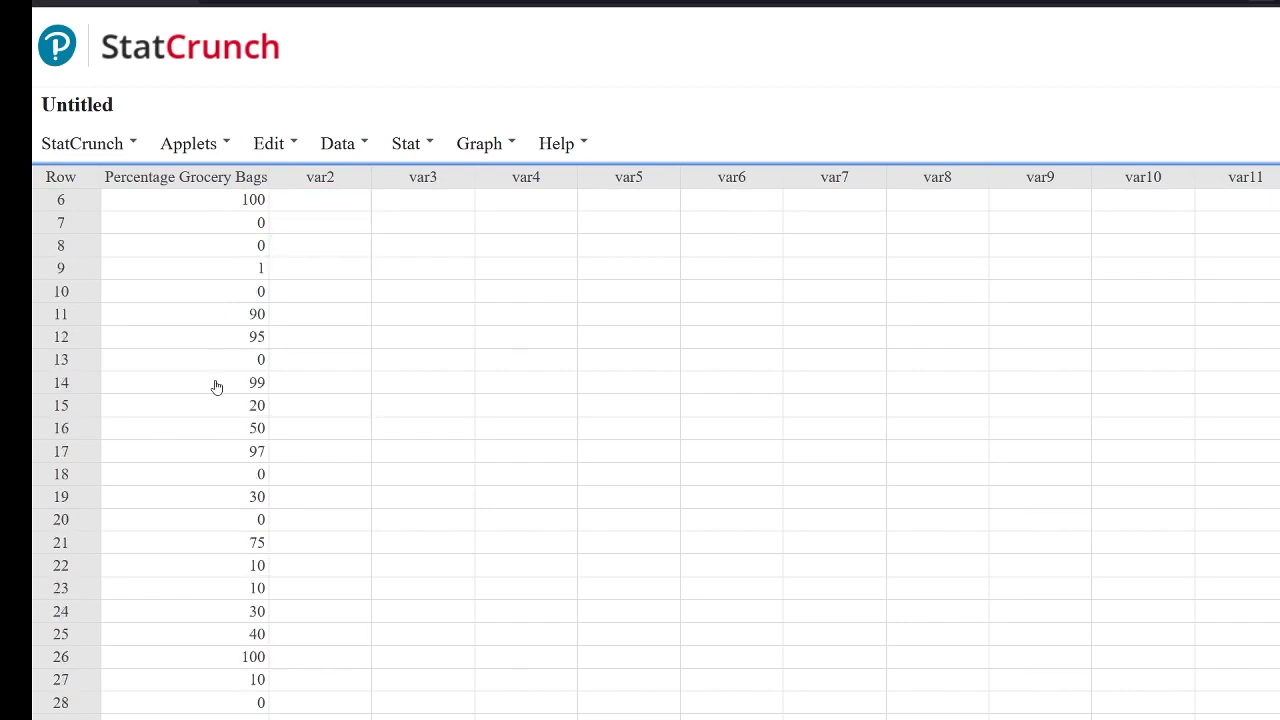
{"action": "scroll", "coordinate": [216, 386], "scroll_direction": "down", "scroll_amount": 5}
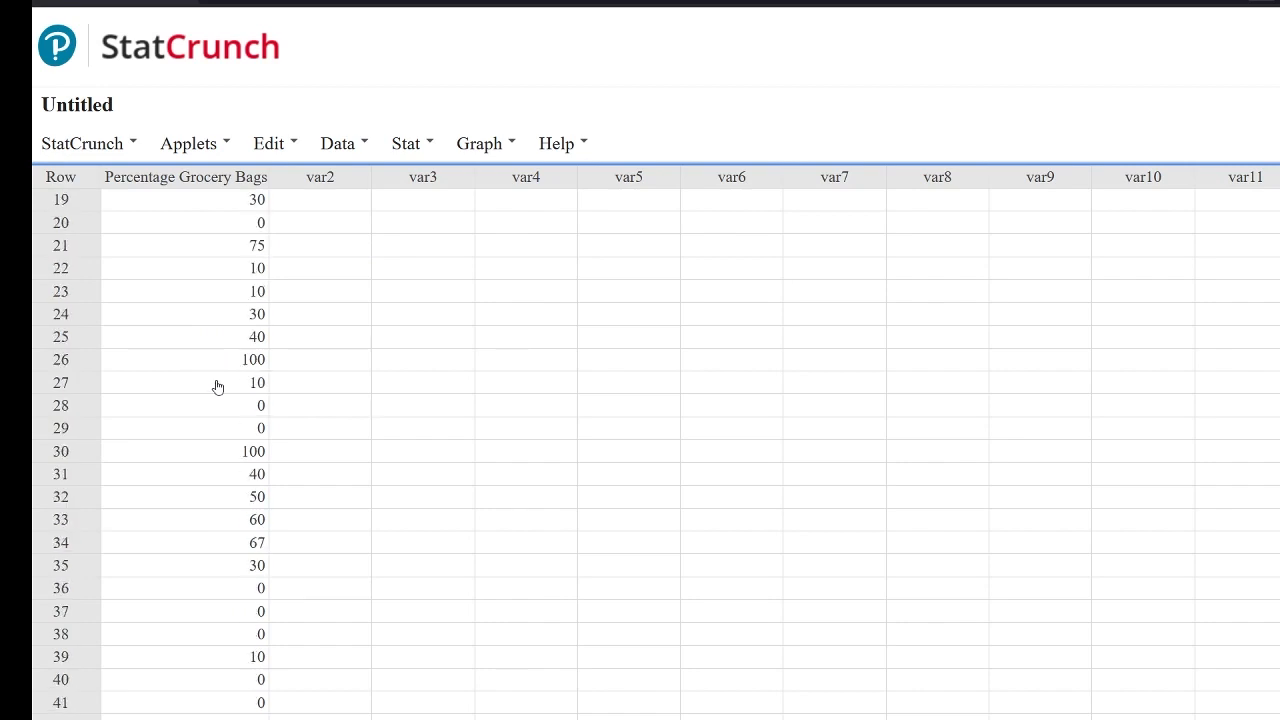
{"action": "scroll", "coordinate": [217, 387], "scroll_direction": "down", "scroll_amount": 5}
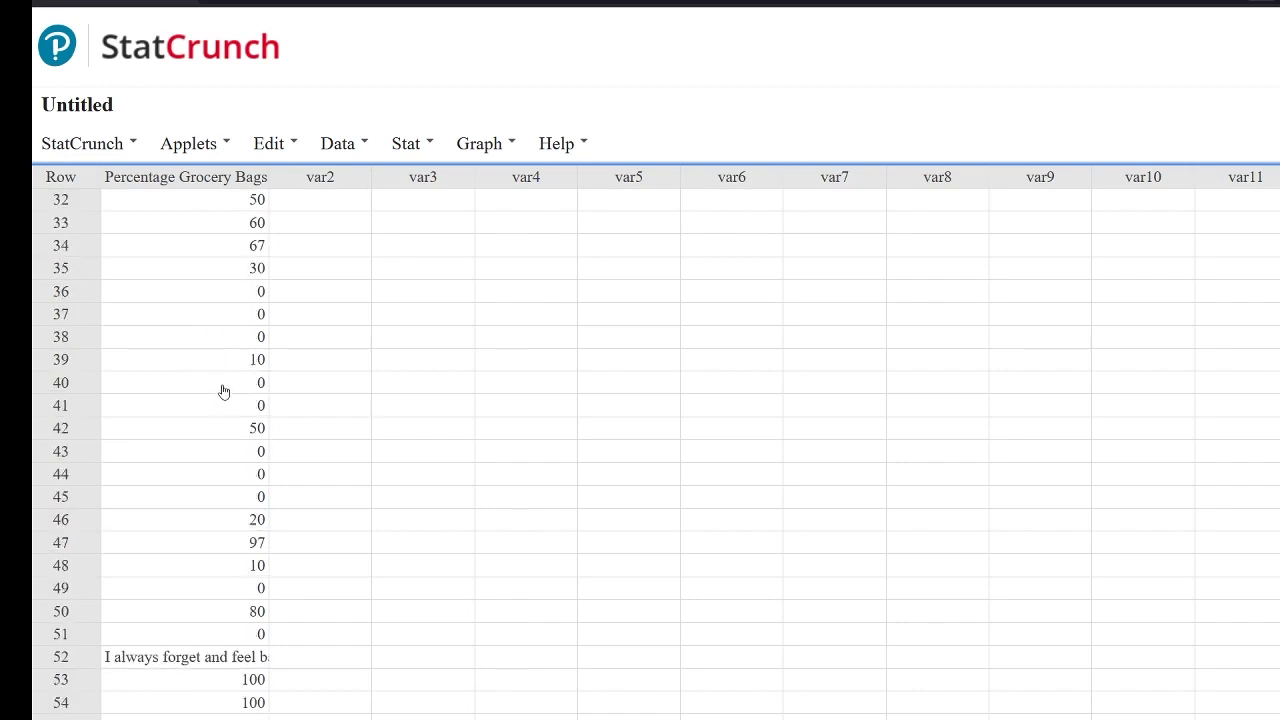
{"action": "scroll", "coordinate": [224, 392], "scroll_direction": "down", "scroll_amount": 3}
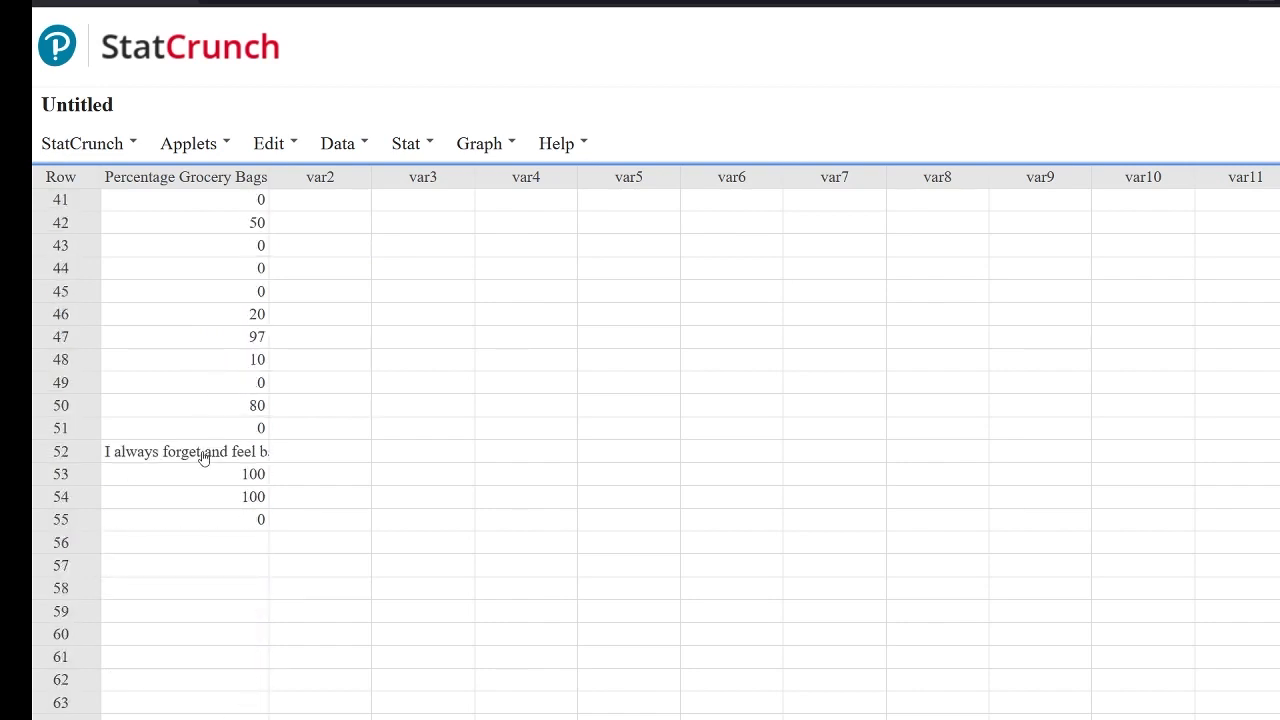
{"action": "left_click", "coordinate": [202, 456]}
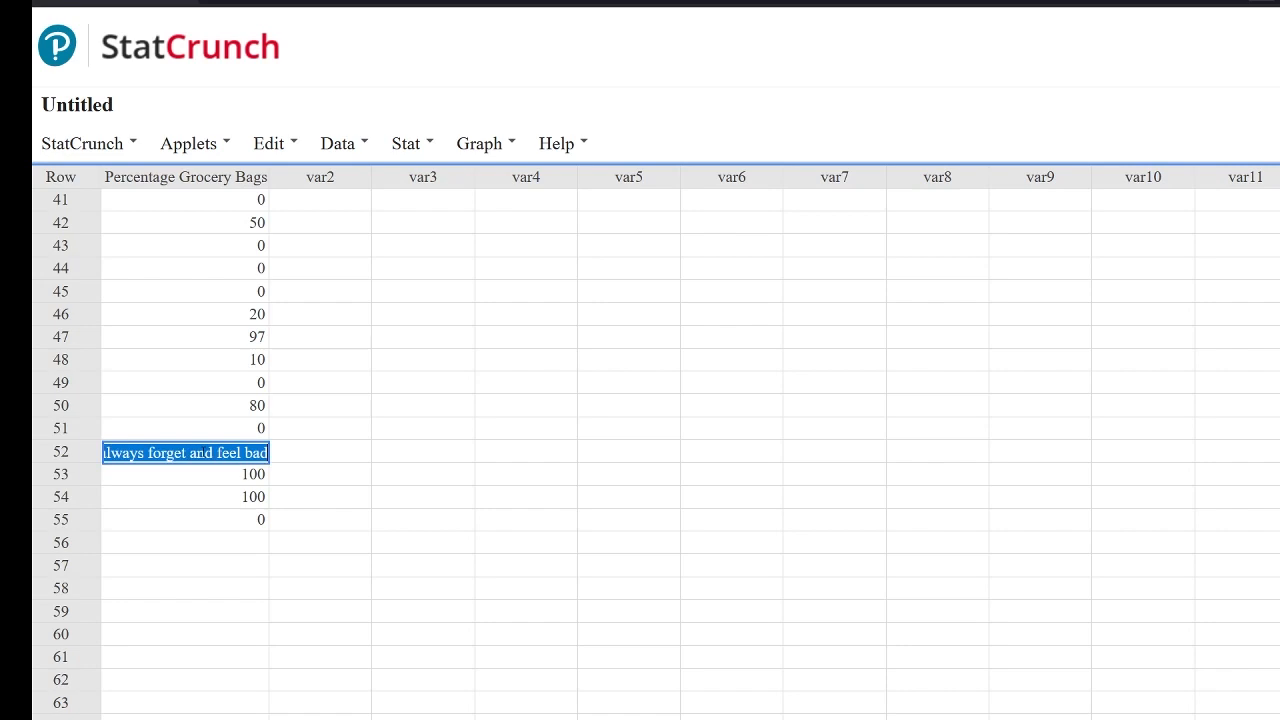
{"action": "left_click", "coordinate": [259, 179]}
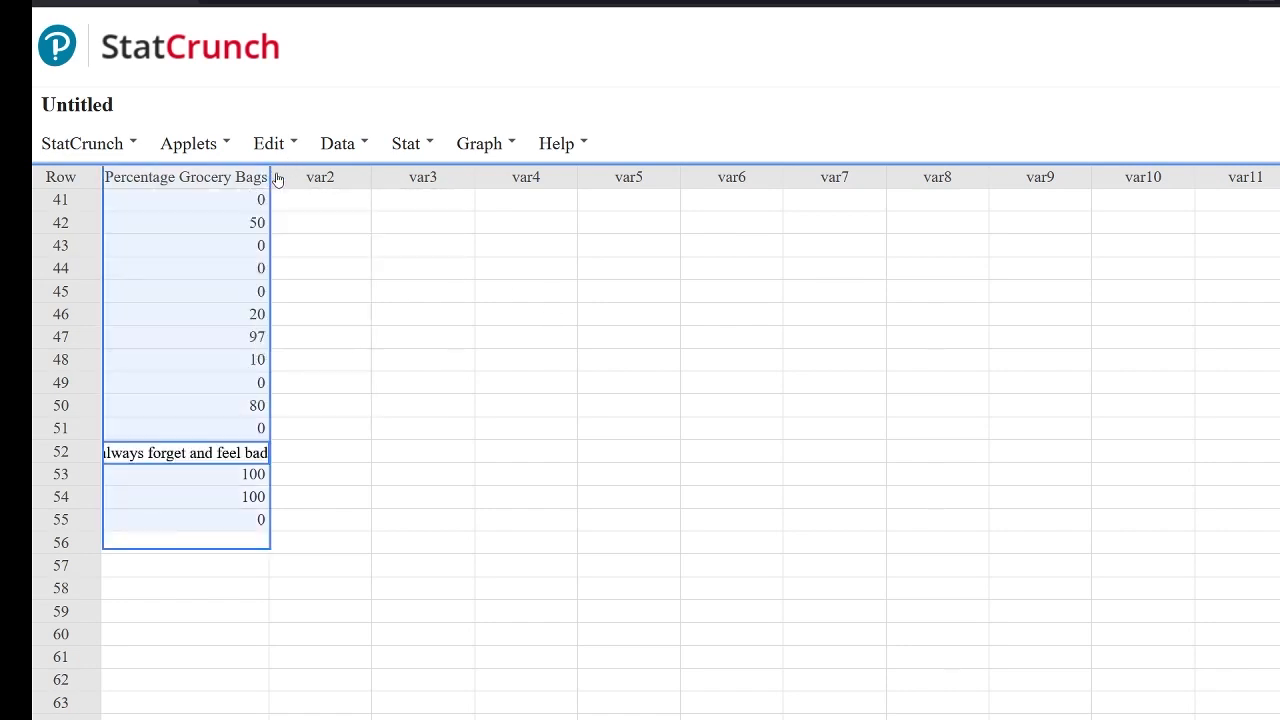
{"action": "left_click_drag", "start_coordinate": [278, 179], "coordinate": [436, 178]}
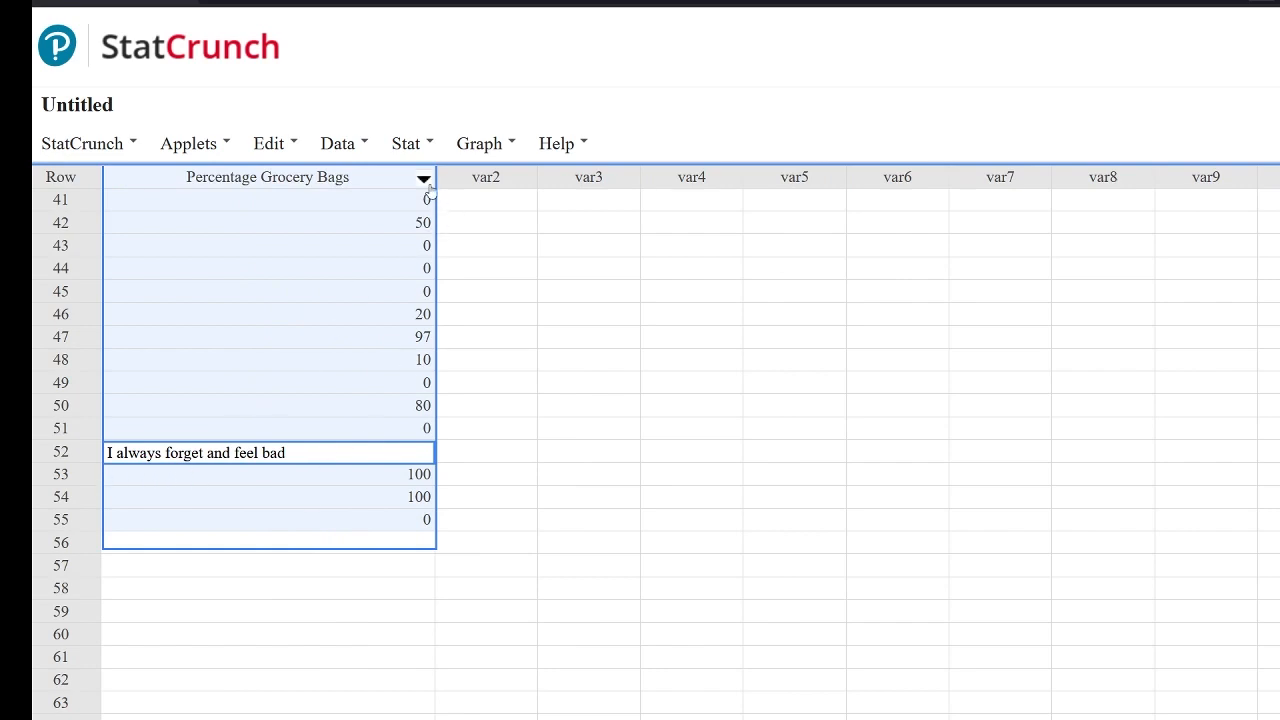
{"action": "left_click_drag", "start_coordinate": [437, 177], "coordinate": [312, 200]}
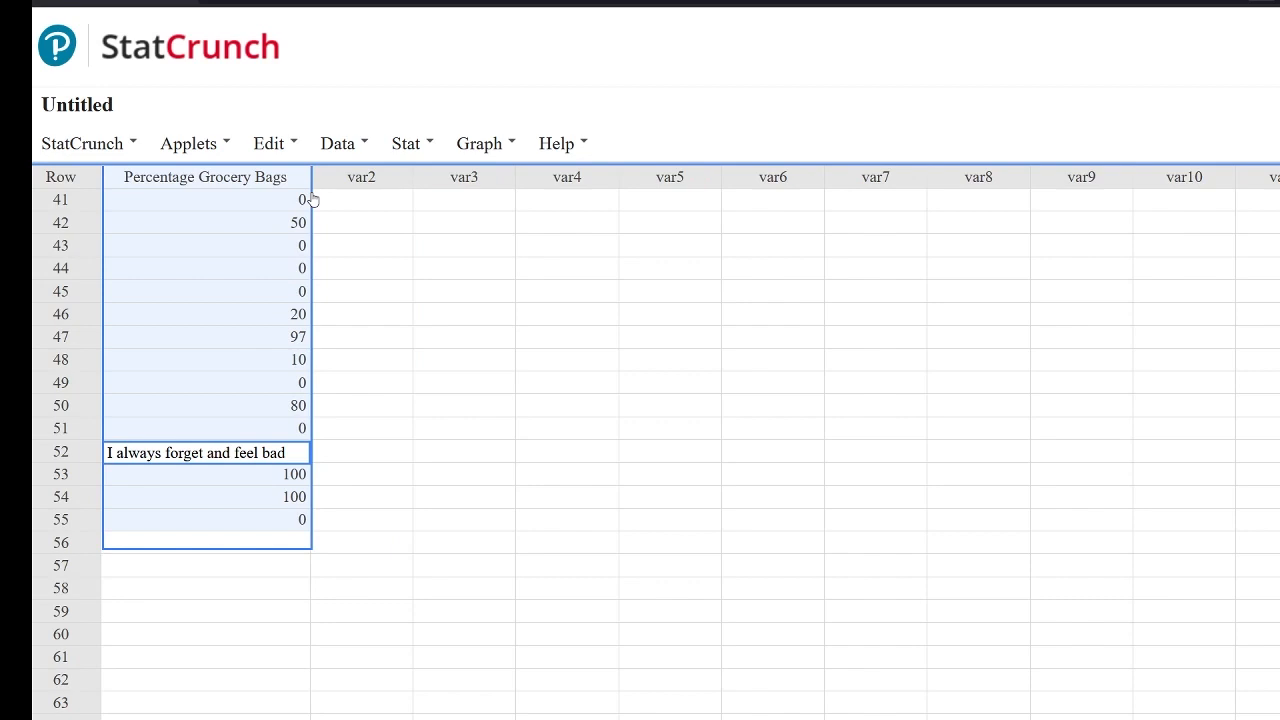
{"action": "left_click_drag", "start_coordinate": [313, 177], "coordinate": [298, 183]}
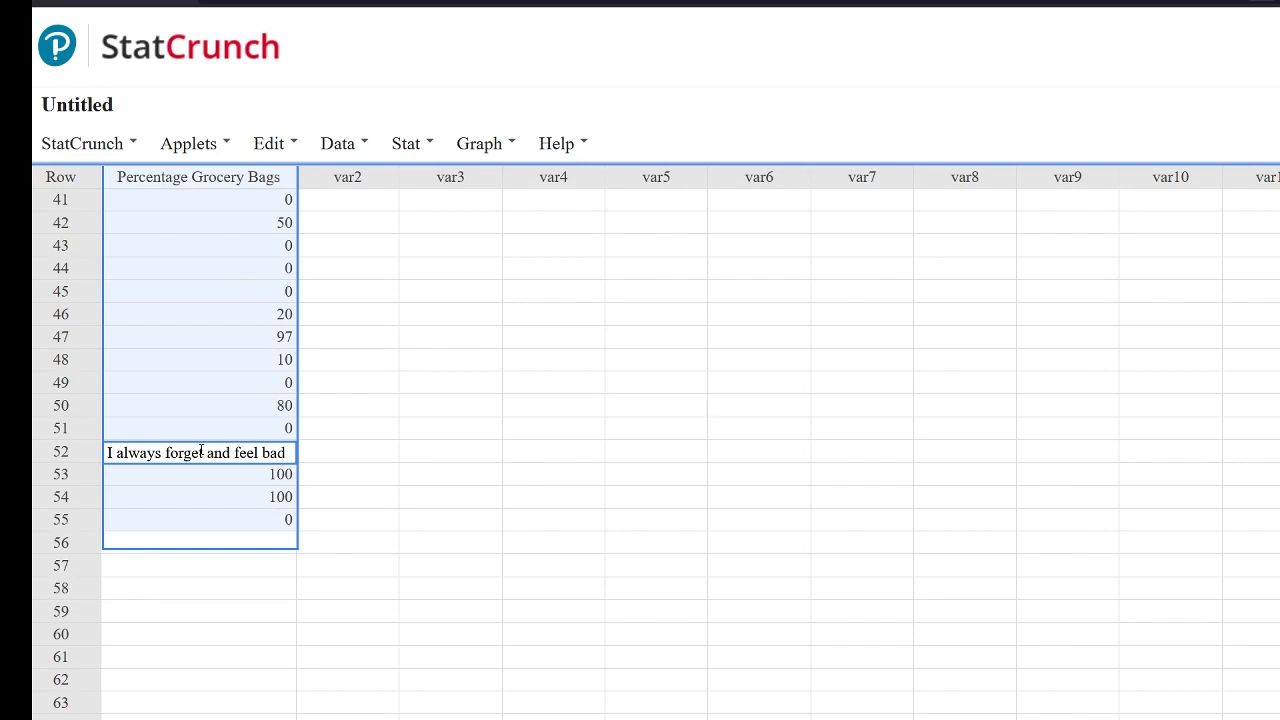
- Replace the text response in row 52 of the Percentage Grocery Bags column with 0
{"action": "left_click_drag", "start_coordinate": [293, 454], "coordinate": [109, 453]}
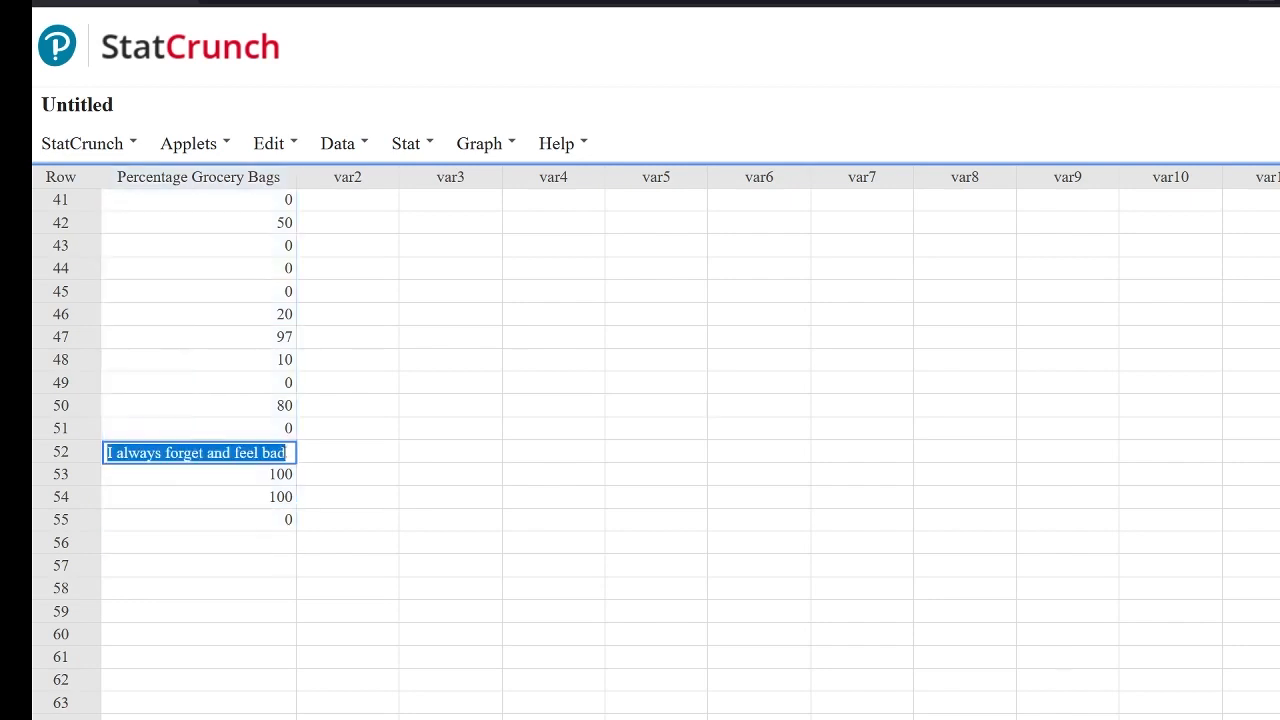
{"action": "type", "text": "0"}
{"action": "left_click", "coordinate": [346, 452]}
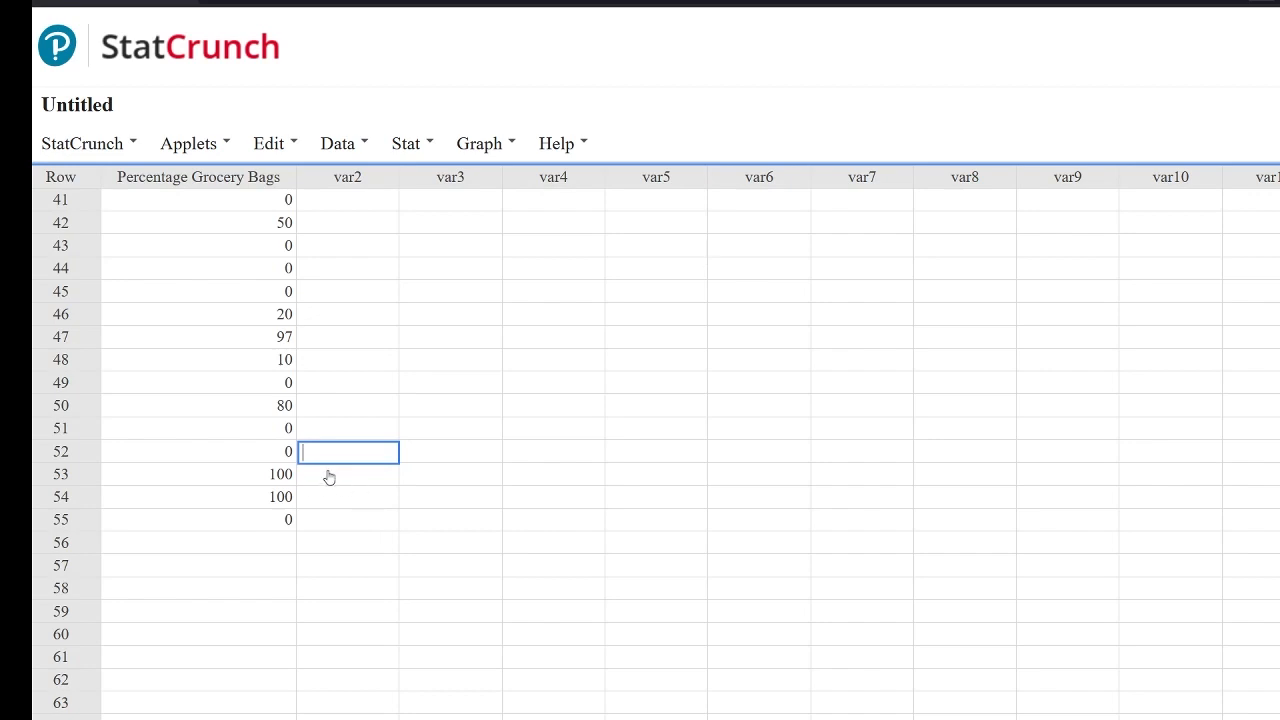
- Compute column summary statistics for Percentage Grocery Bags with the default set of statistics
{"action": "scroll", "coordinate": [331, 482], "scroll_direction": "up", "scroll_amount": 5}
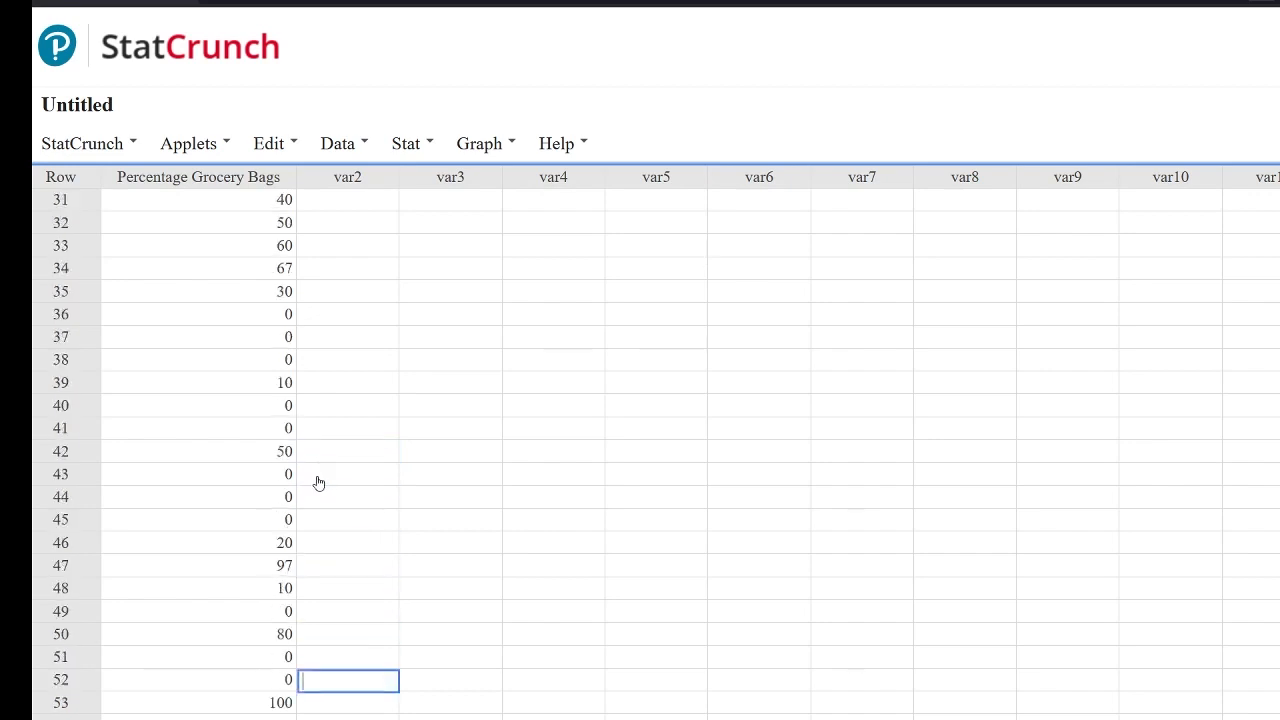
{"action": "scroll", "coordinate": [253, 467], "scroll_direction": "up", "scroll_amount": 6}
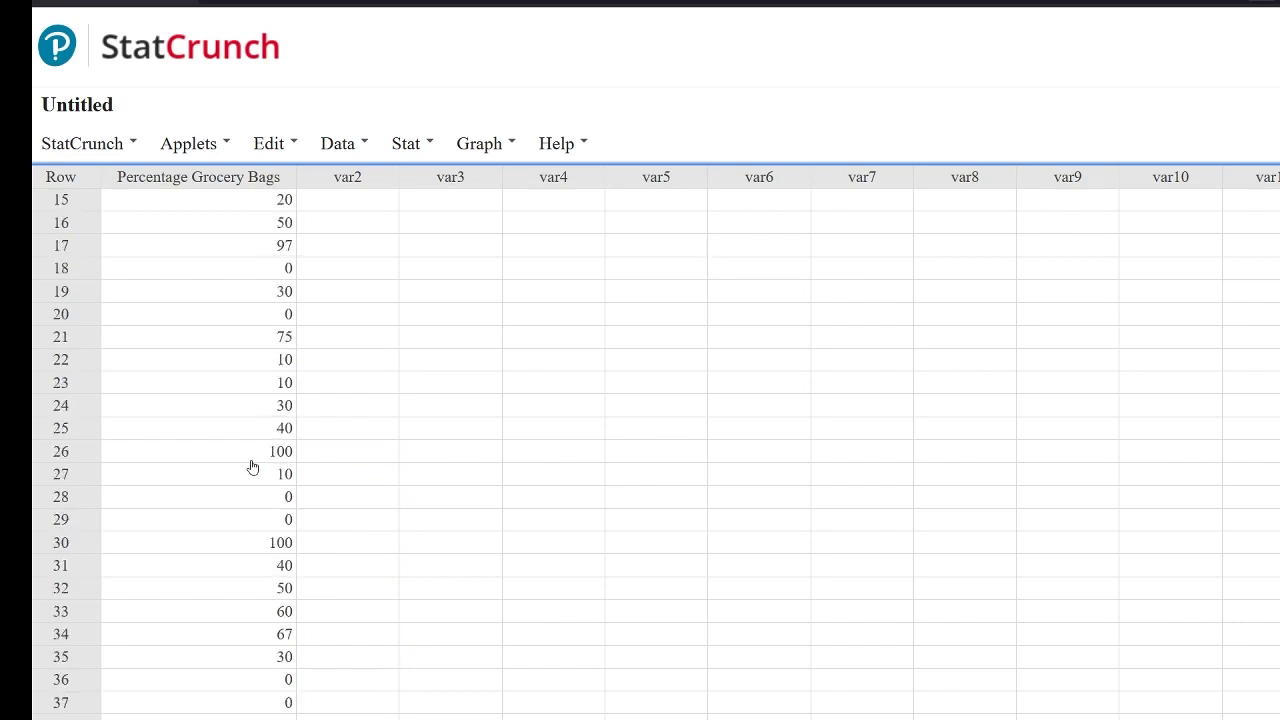
{"action": "scroll", "coordinate": [253, 467], "scroll_direction": "up", "scroll_amount": 2}
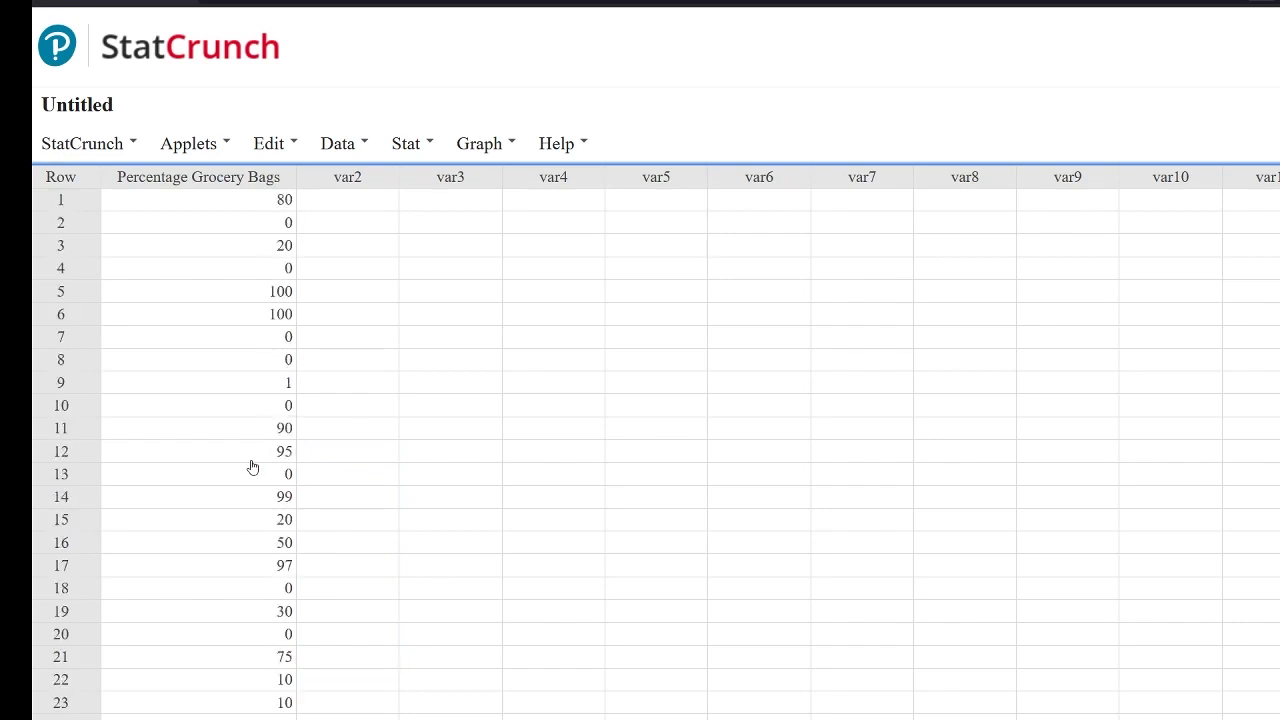
{"action": "left_click", "coordinate": [478, 143]}
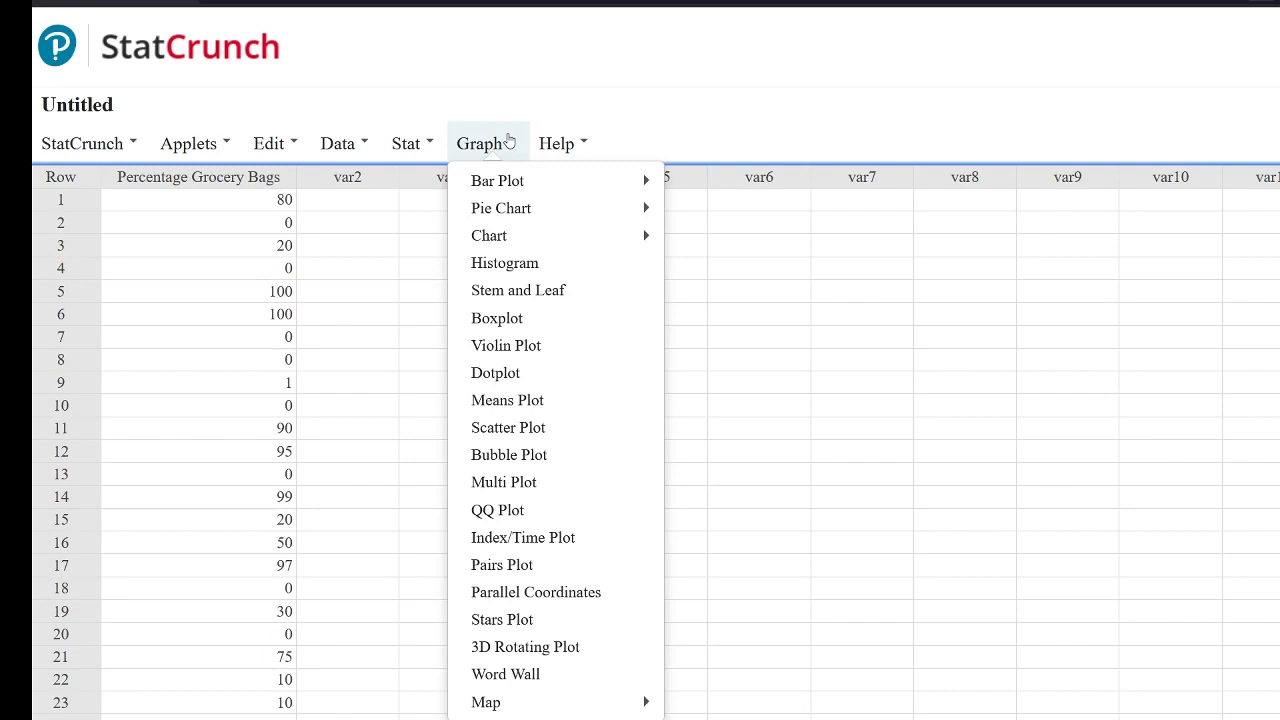
{"action": "left_click", "coordinate": [411, 156]}
{"action": "mouse_move", "coordinate": [534, 211]}
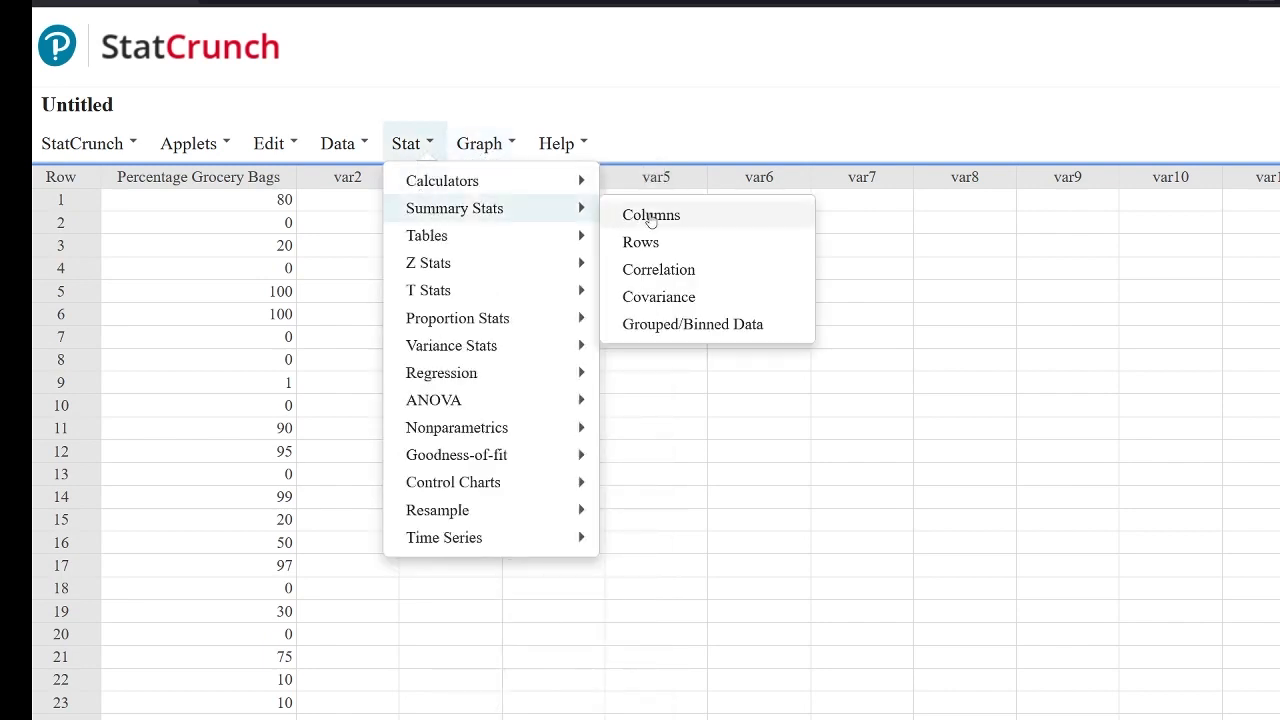
{"action": "left_click", "coordinate": [650, 216]}
{"action": "left_click", "coordinate": [626, 184]}
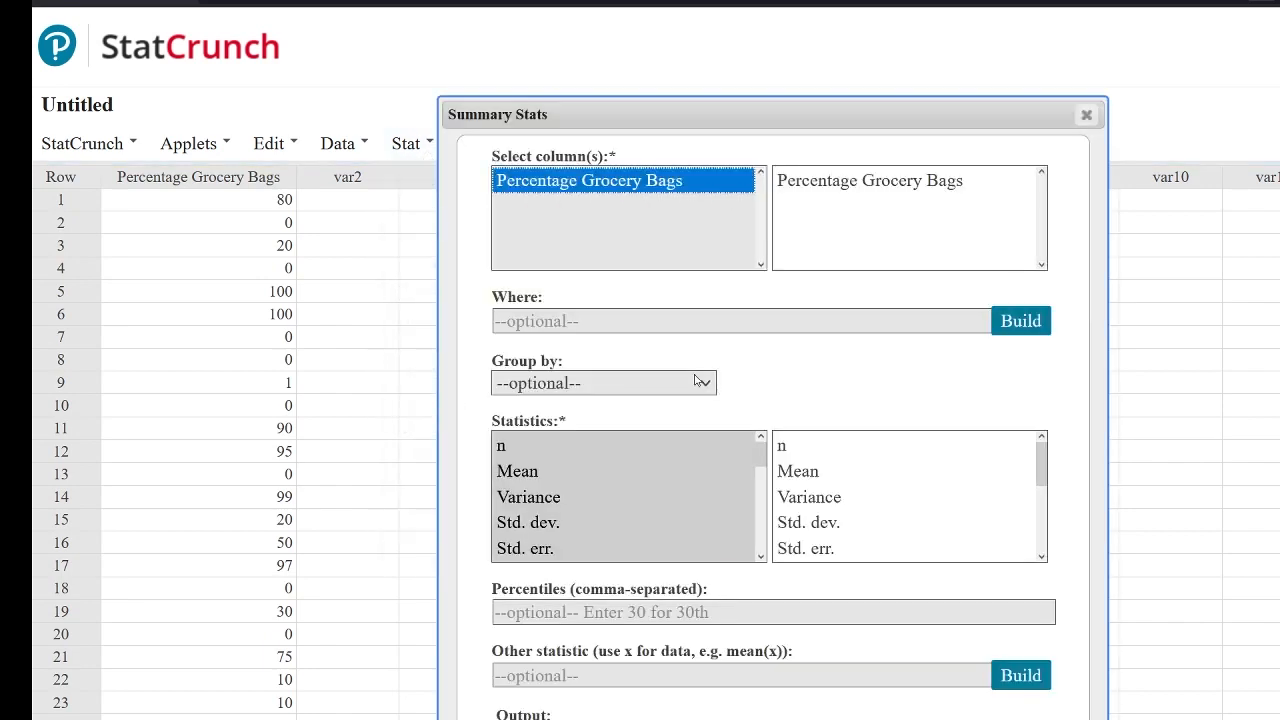
{"action": "left_click", "coordinate": [1046, 718]}
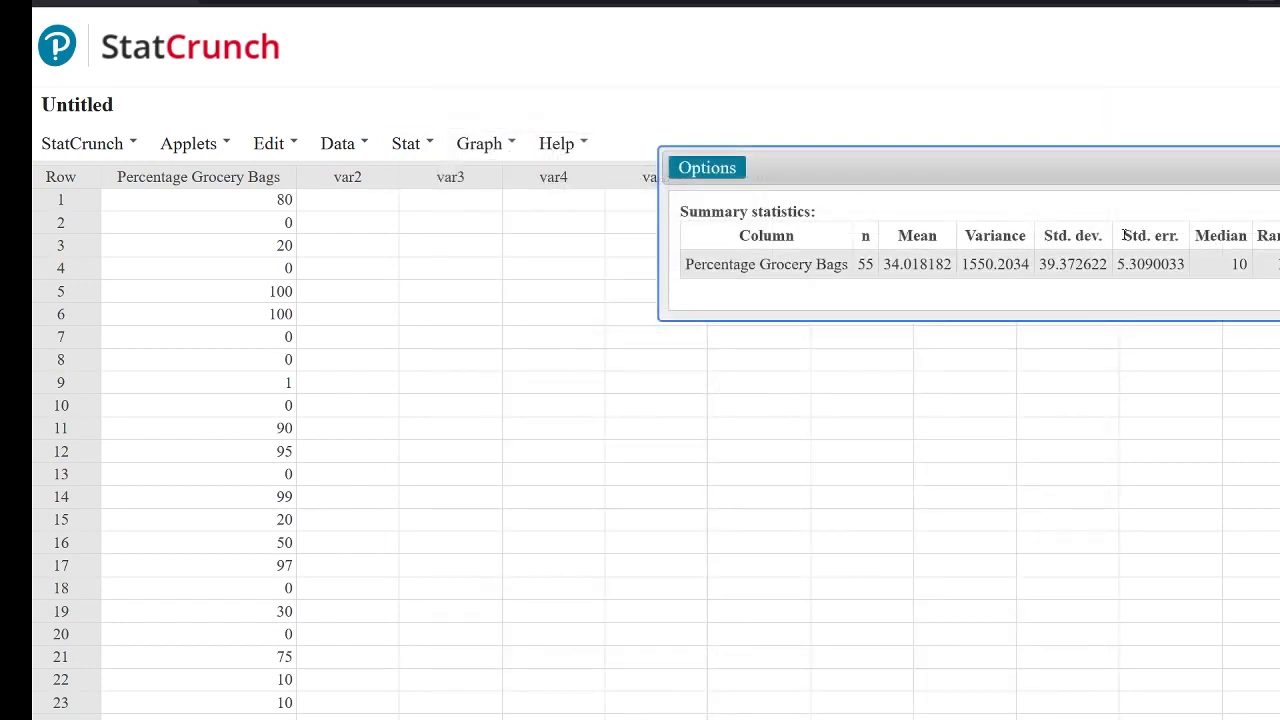
- Reposition the summary statistics results window to view all values, and minimize it
{"action": "left_click_drag", "start_coordinate": [1019, 168], "coordinate": [856, 185]}
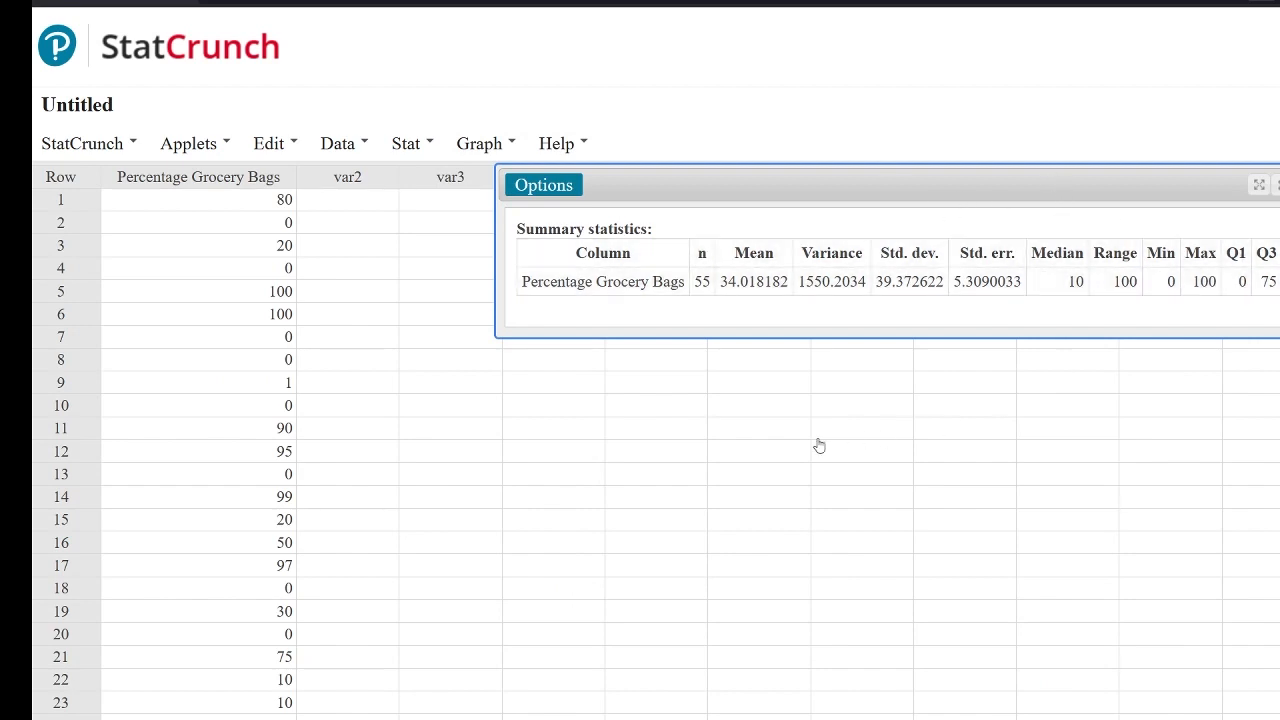
{"action": "left_click_drag", "start_coordinate": [1051, 194], "coordinate": [885, 199]}
{"action": "left_click", "coordinate": [1152, 199]}
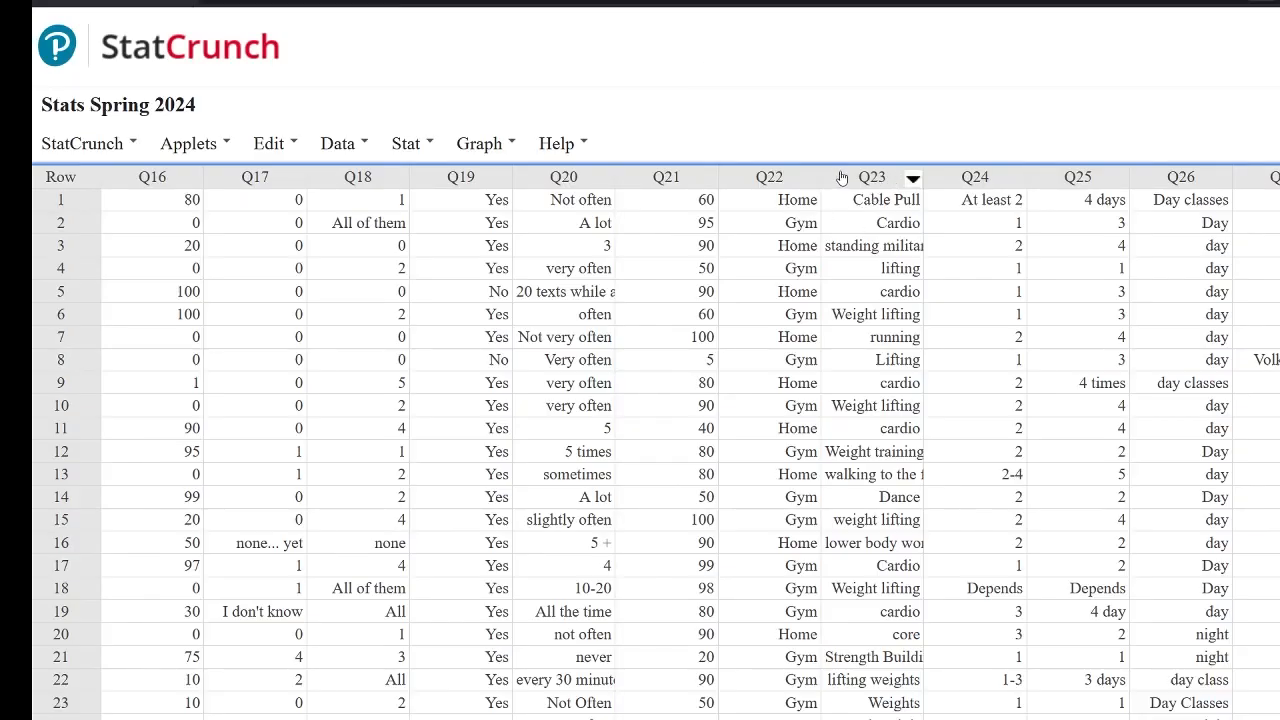
- Copy the Q23 column of the Stats Spring 2024 data table, including its heading and all responses
{"action": "left_click", "coordinate": [840, 178]}
{"action": "scroll", "coordinate": [640, 440], "scroll_direction": "down", "scroll_amount": 10}
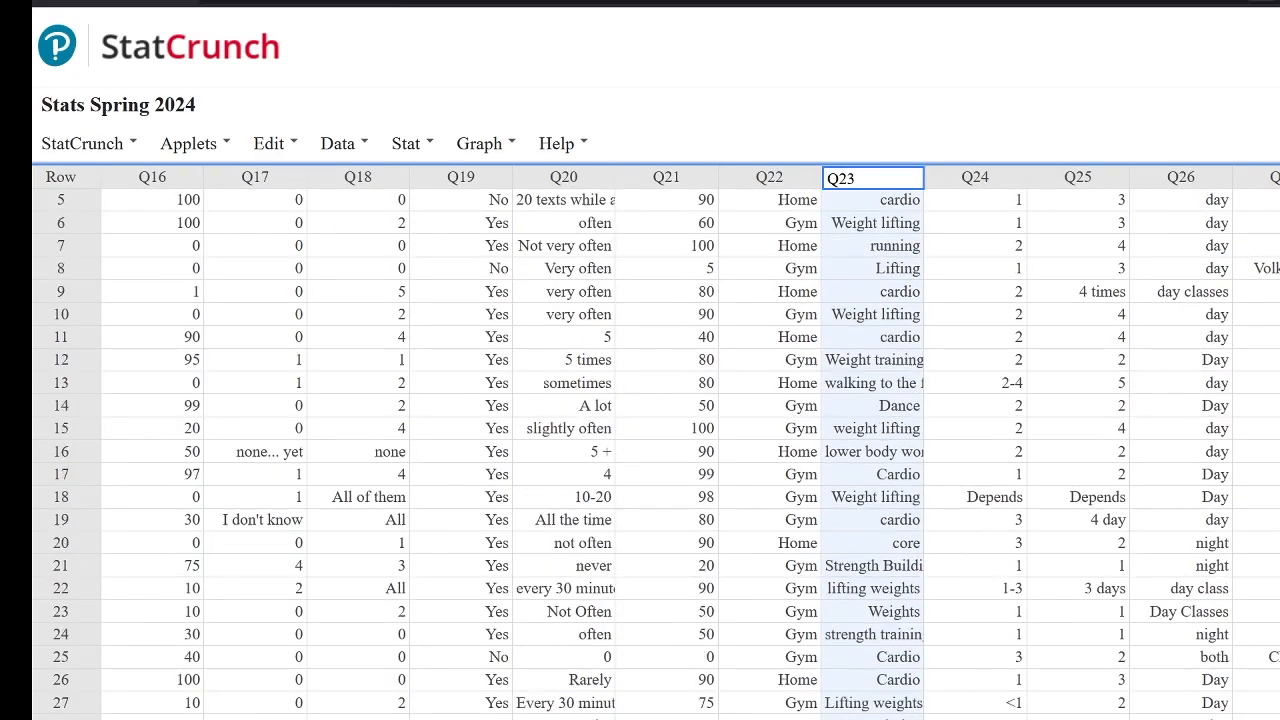
{"action": "scroll", "coordinate": [640, 440], "scroll_direction": "down", "scroll_amount": 1}
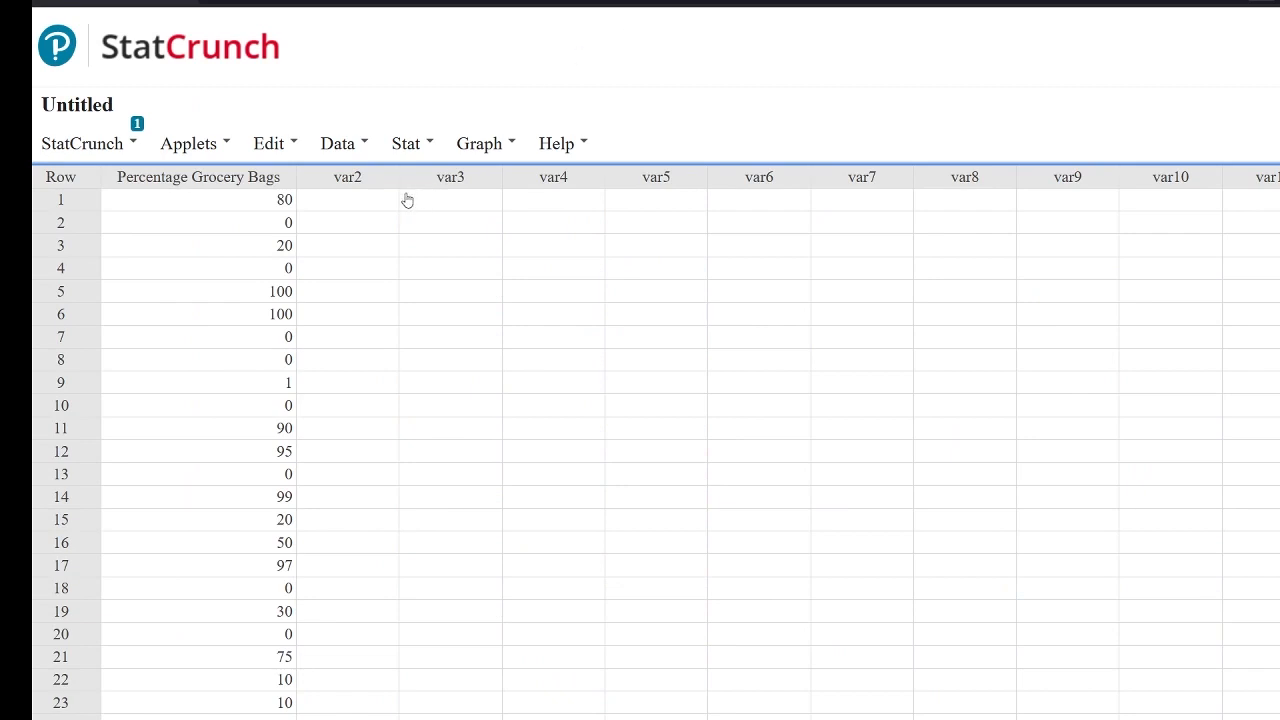
- Paste the copied Q23 data with its heading into the var2 column of the untitled table
{"action": "left_click", "coordinate": [366, 179]}
{"action": "key", "text": "ctrl+v"}
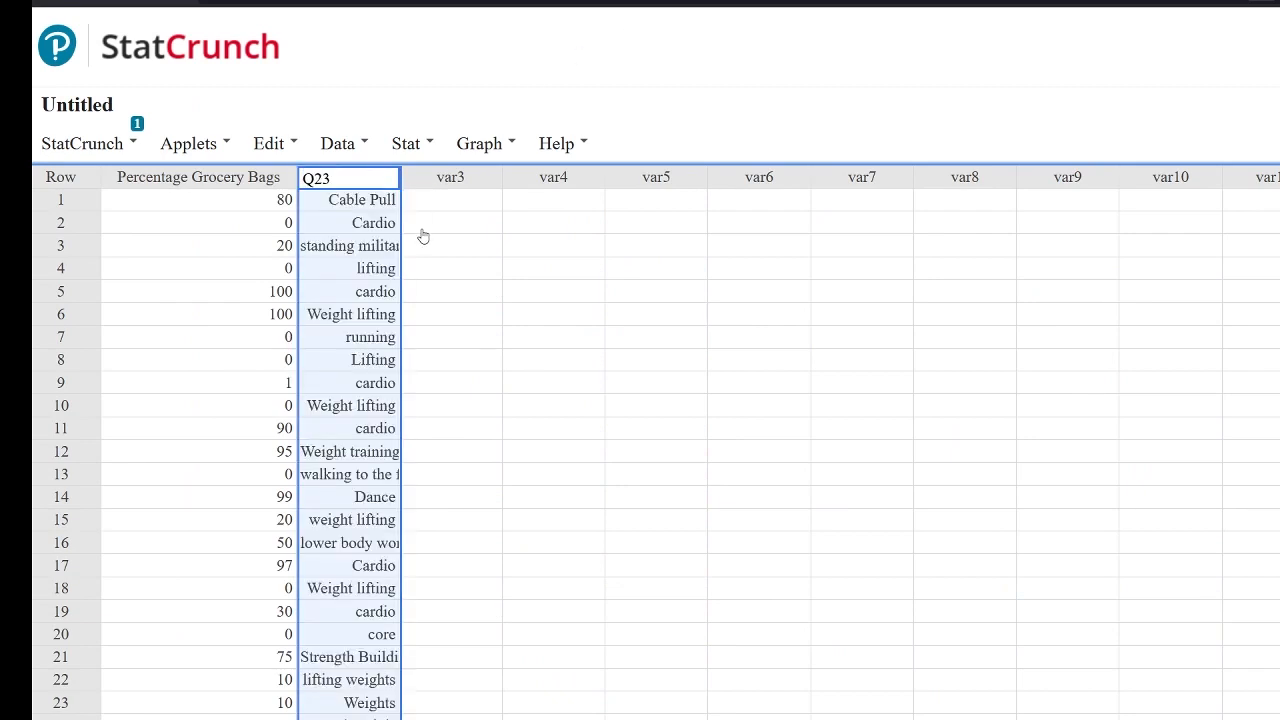
{"action": "left_click", "coordinate": [449, 268]}
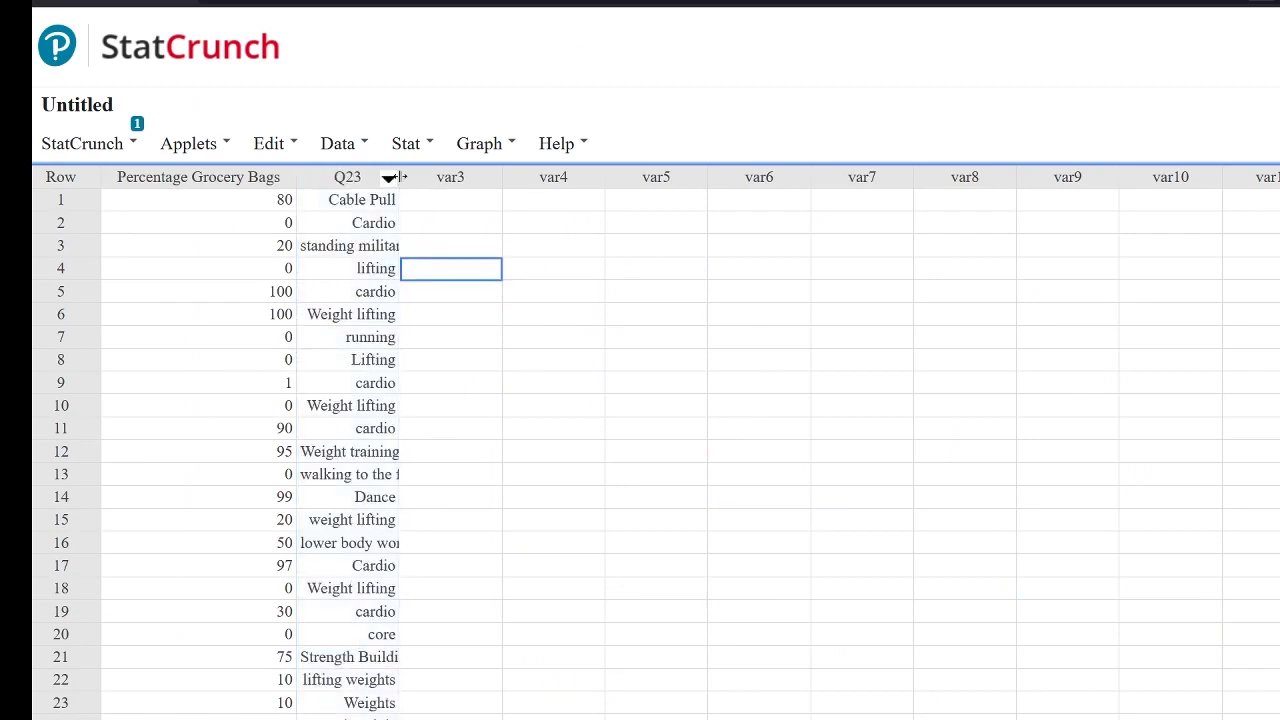
- Rename the Q23 column as "Prefered Workout", checking the wording of the survey question, and widen it to fit its responses
{"action": "left_click_drag", "start_coordinate": [399, 176], "coordinate": [494, 177]}
{"action": "left_click", "coordinate": [469, 177]}
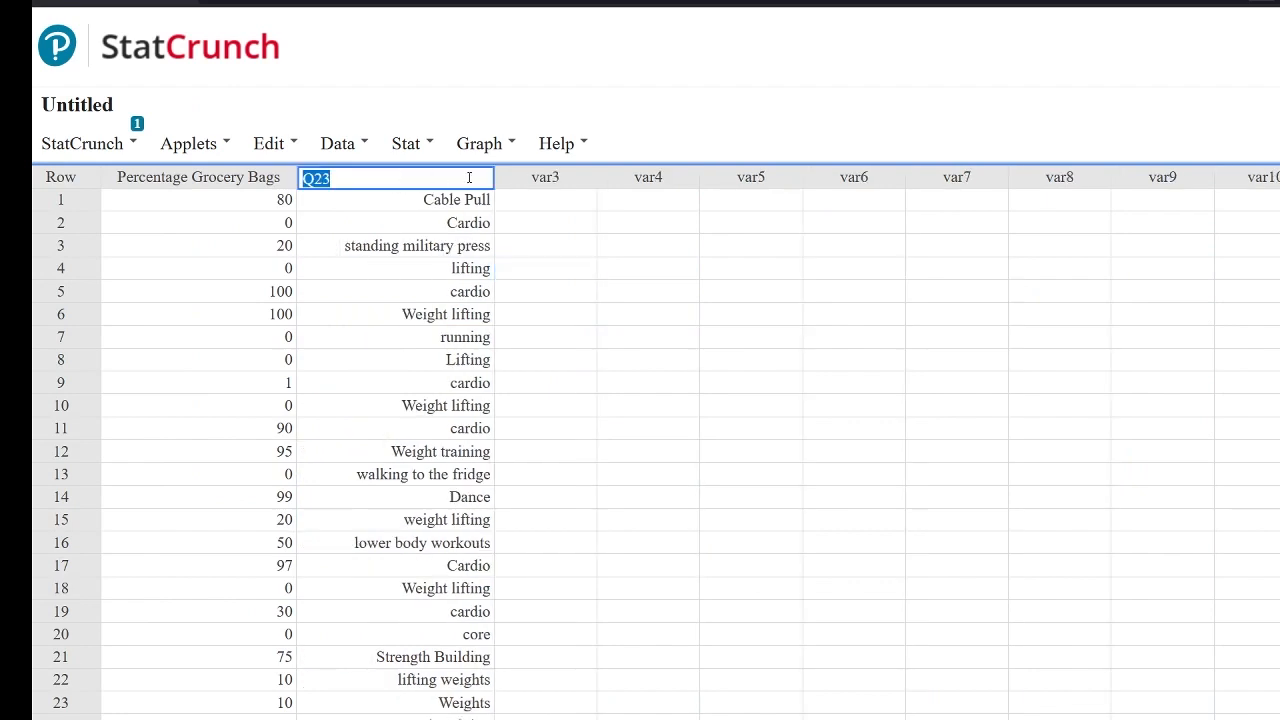
{"action": "type", "text": "Prefered"}
{"action": "key", "text": "ctrl+Tab"}
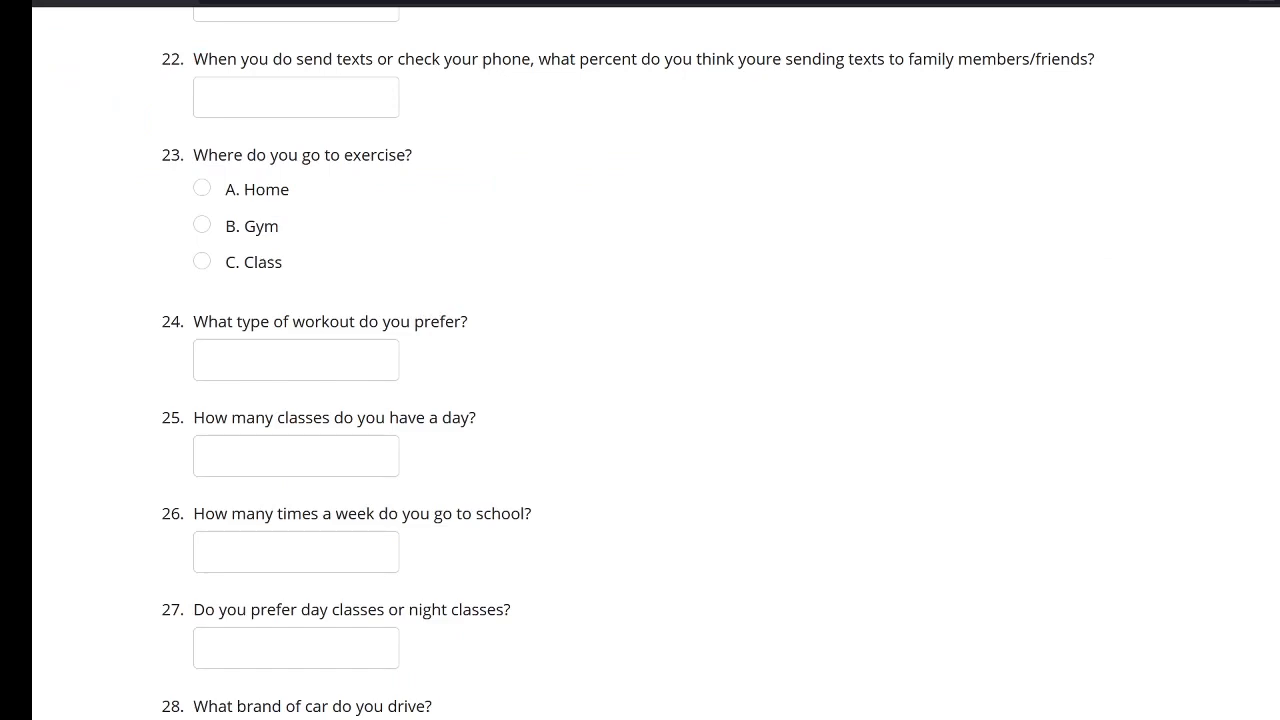
{"action": "left_click", "coordinate": [700, 2]}
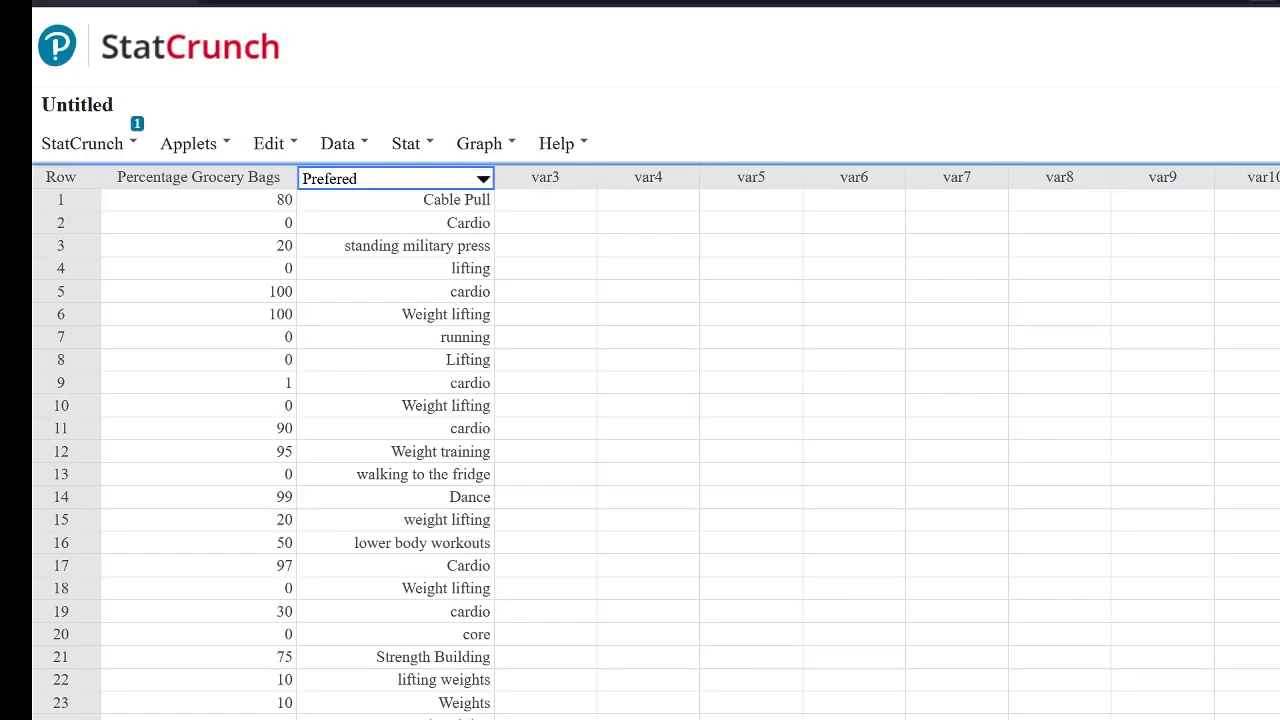
{"action": "type", "text": "Workout"}
{"action": "left_click", "coordinate": [531, 308]}
{"action": "left_click_drag", "start_coordinate": [496, 177], "coordinate": [477, 178]}
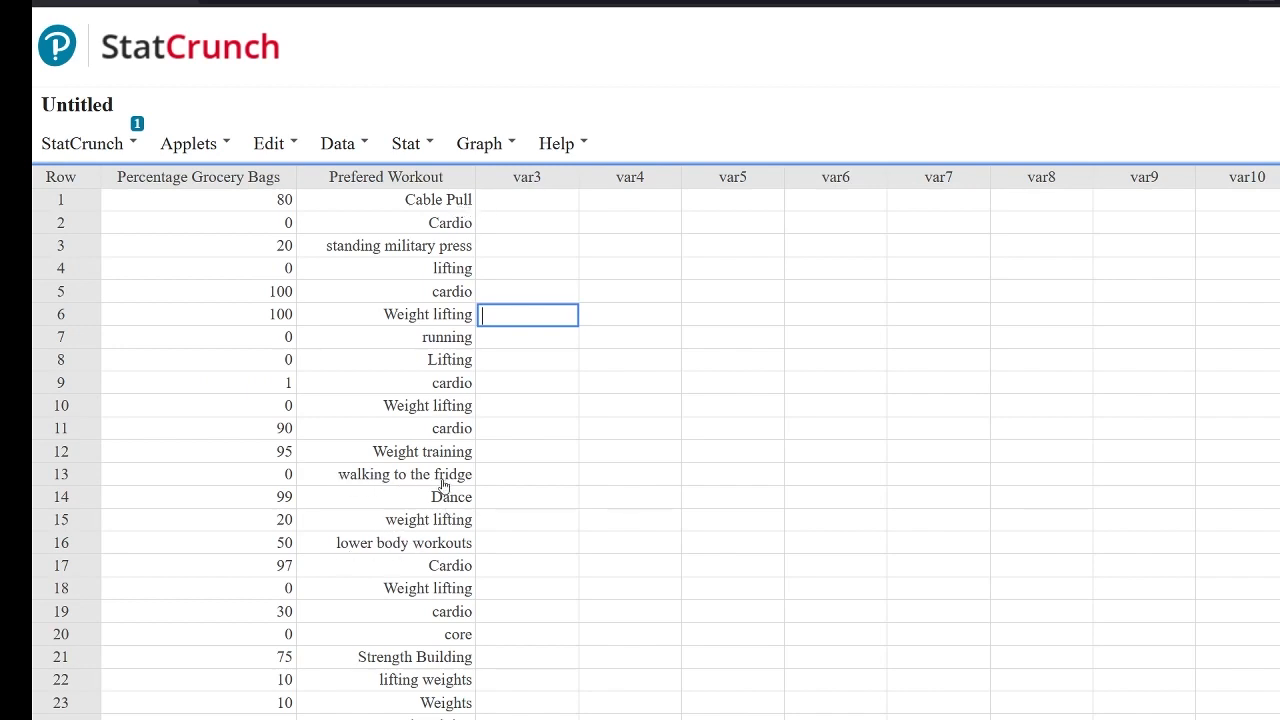
- Review the workout responses down to row 55 and create a pie chart with data from the Prefered Workout column
{"action": "scroll", "coordinate": [451, 590], "scroll_direction": "down", "scroll_amount": 5}
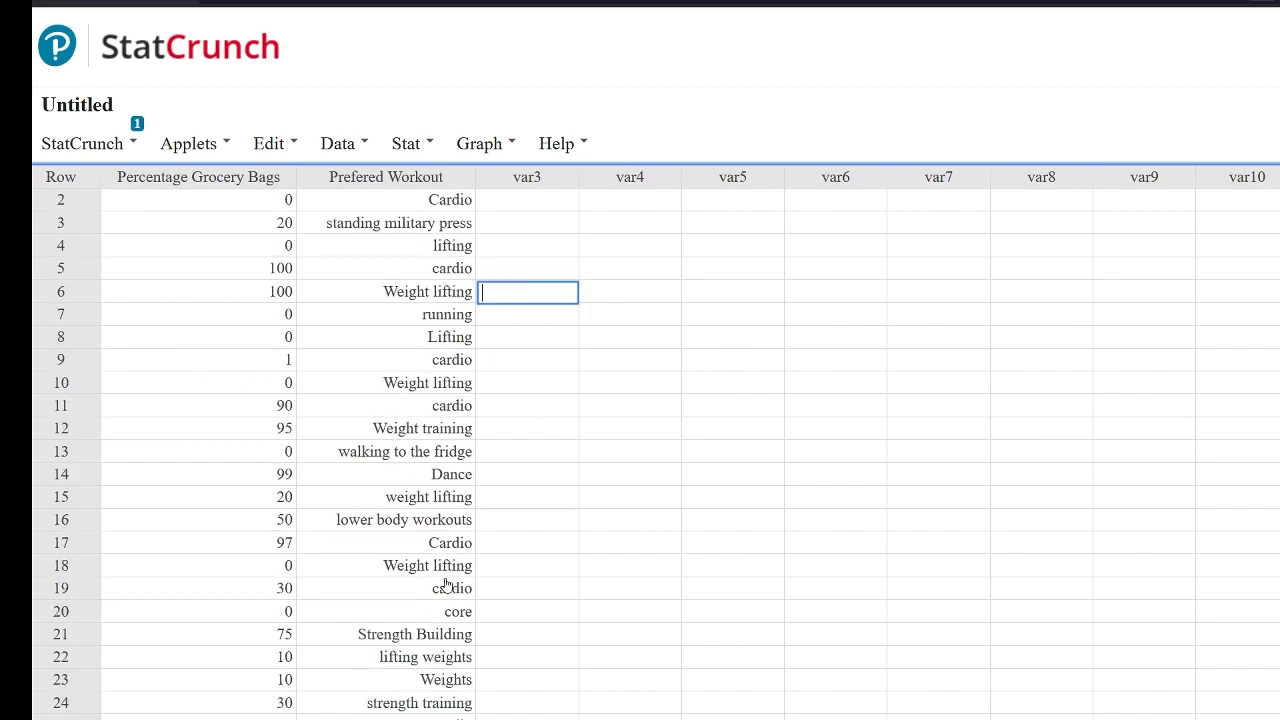
{"action": "scroll", "coordinate": [443, 571], "scroll_direction": "down", "scroll_amount": 2}
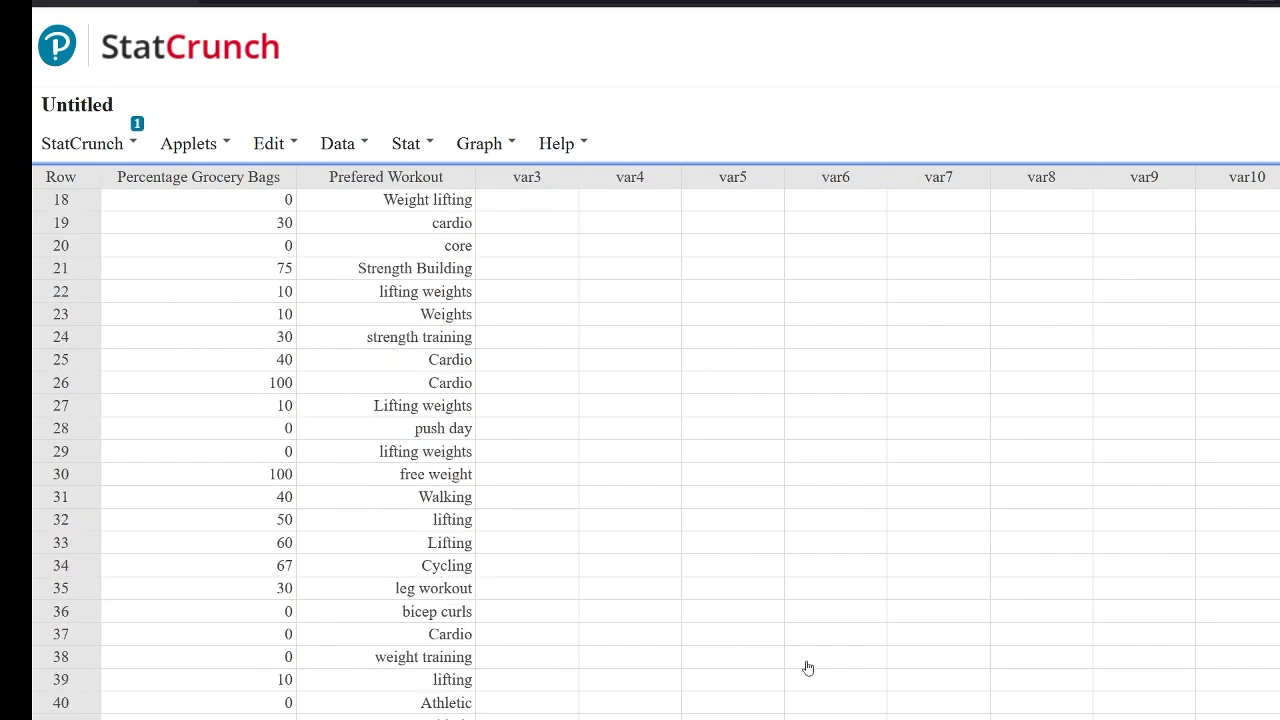
{"action": "scroll", "coordinate": [656, 450], "scroll_direction": "down", "scroll_amount": 12}
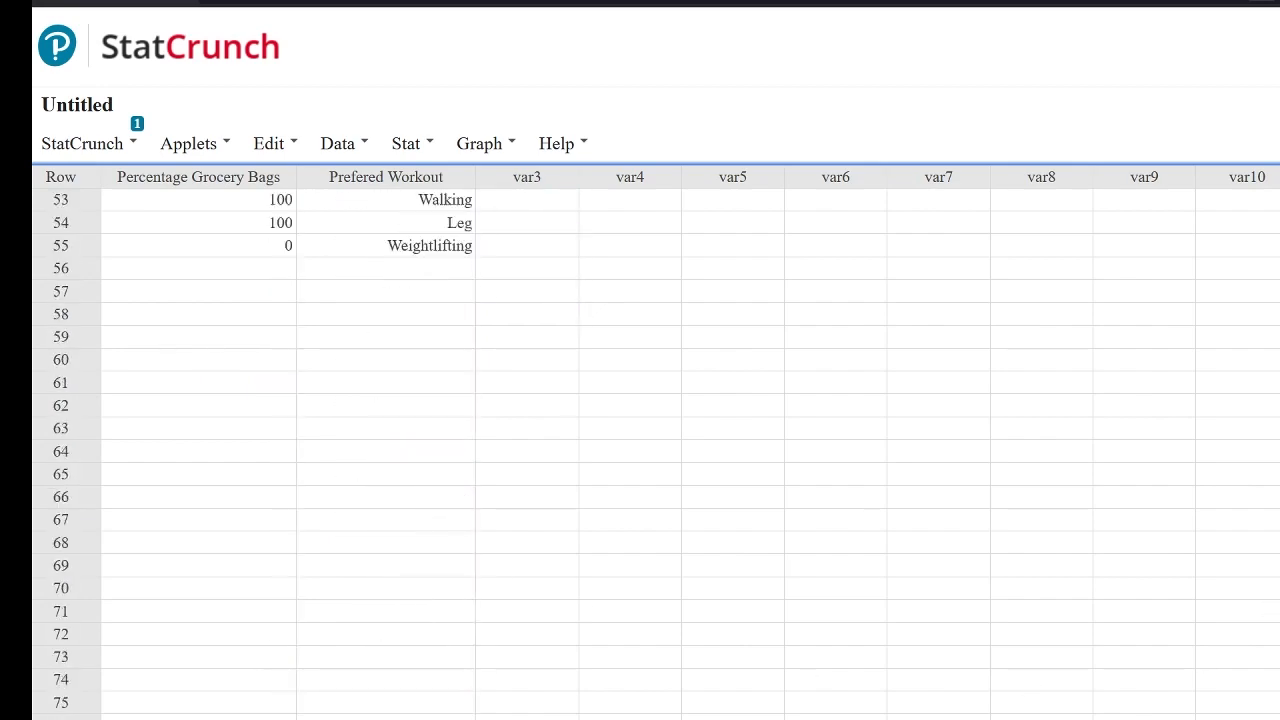
{"action": "scroll", "coordinate": [656, 450], "scroll_direction": "up", "scroll_amount": 14}
{"action": "scroll", "coordinate": [1266, 250], "scroll_direction": "up", "scroll_amount": 5}
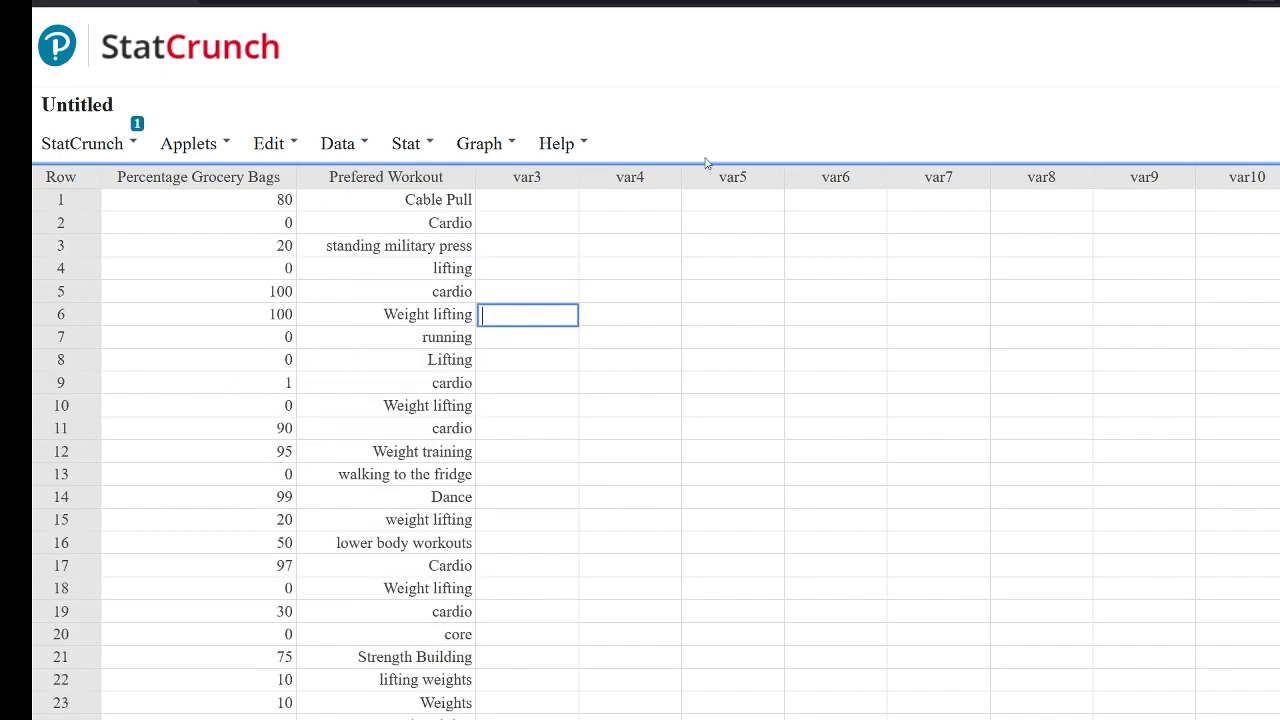
{"action": "left_click", "coordinate": [481, 145]}
{"action": "mouse_move", "coordinate": [508, 214]}
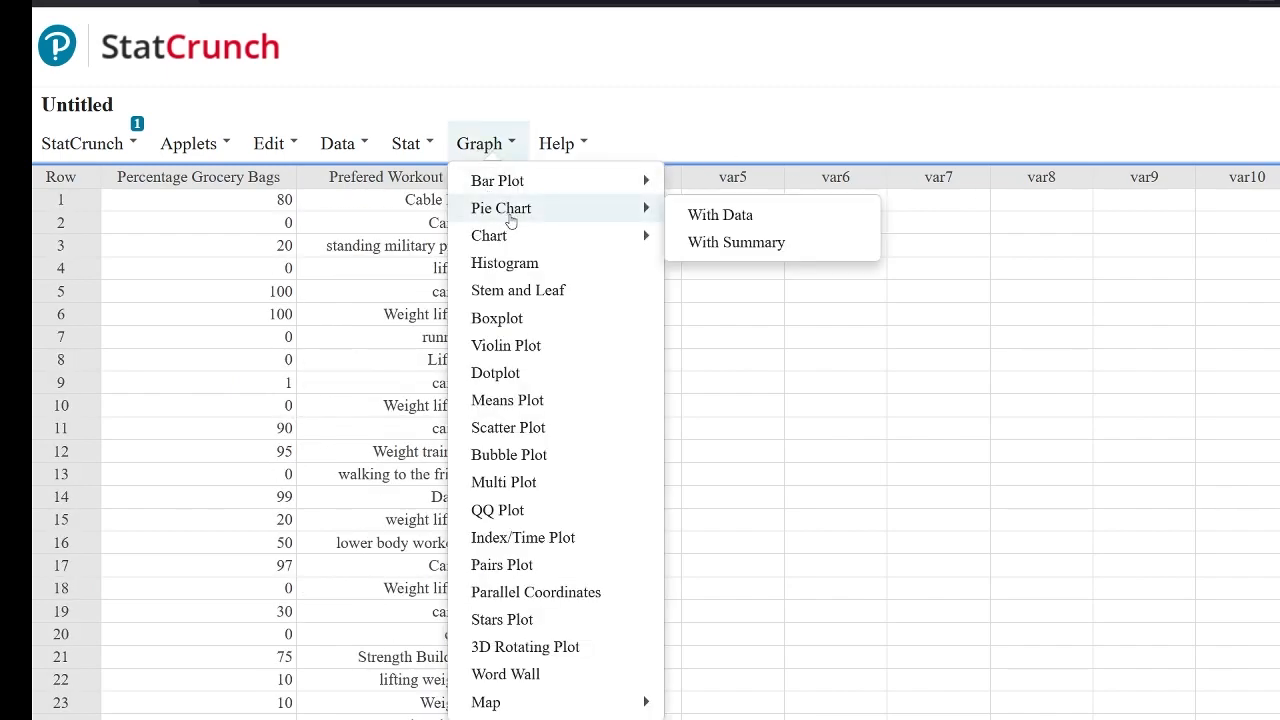
{"action": "left_click", "coordinate": [733, 216]}
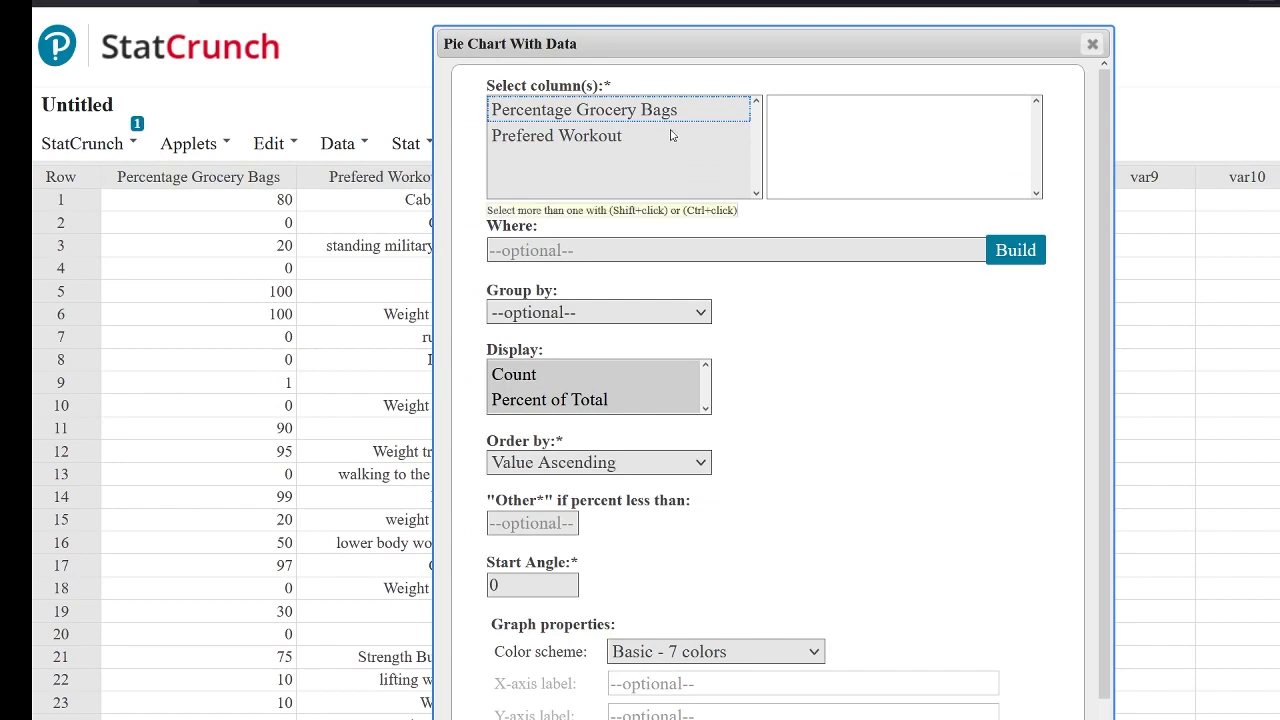
{"action": "left_click", "coordinate": [584, 141]}
{"action": "left_click", "coordinate": [1045, 716]}
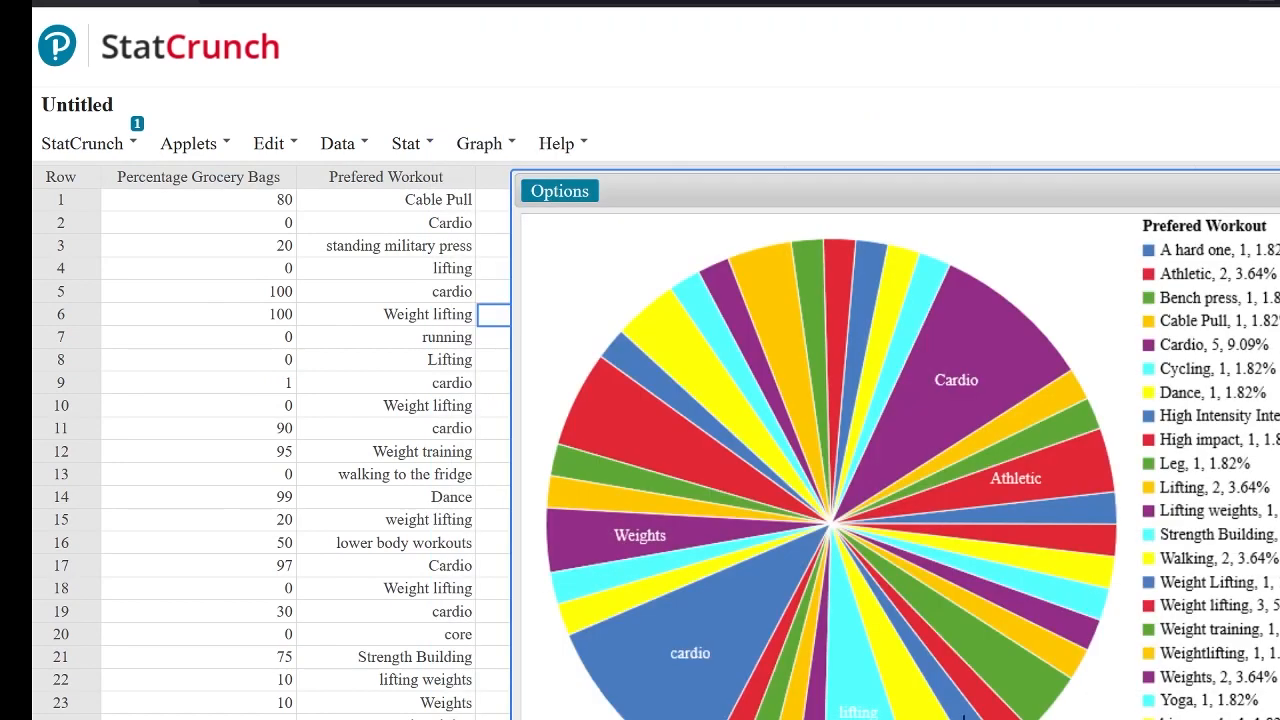
- Put the pie chart away and create a frequency bar plot with data from the Prefered Workout column
{"action": "left_click_drag", "start_coordinate": [968, 186], "coordinate": [865, 39]}
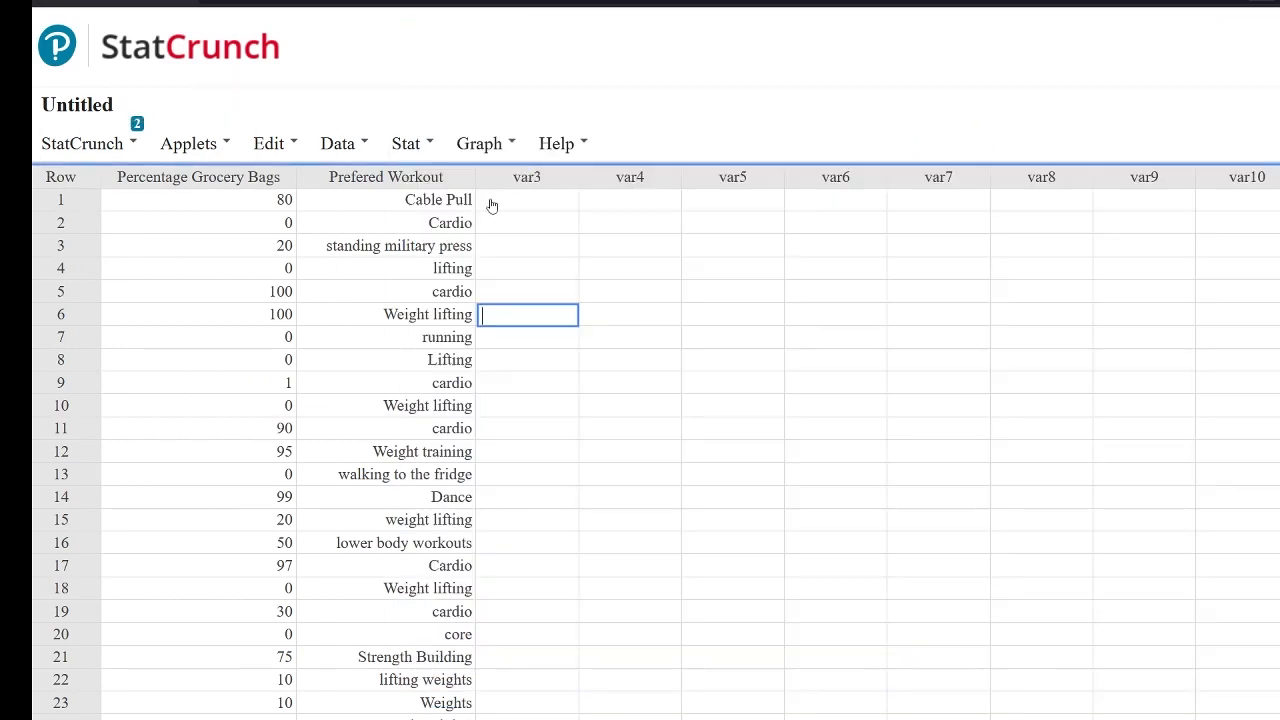
{"action": "left_click", "coordinate": [426, 150]}
{"action": "left_click", "coordinate": [460, 150]}
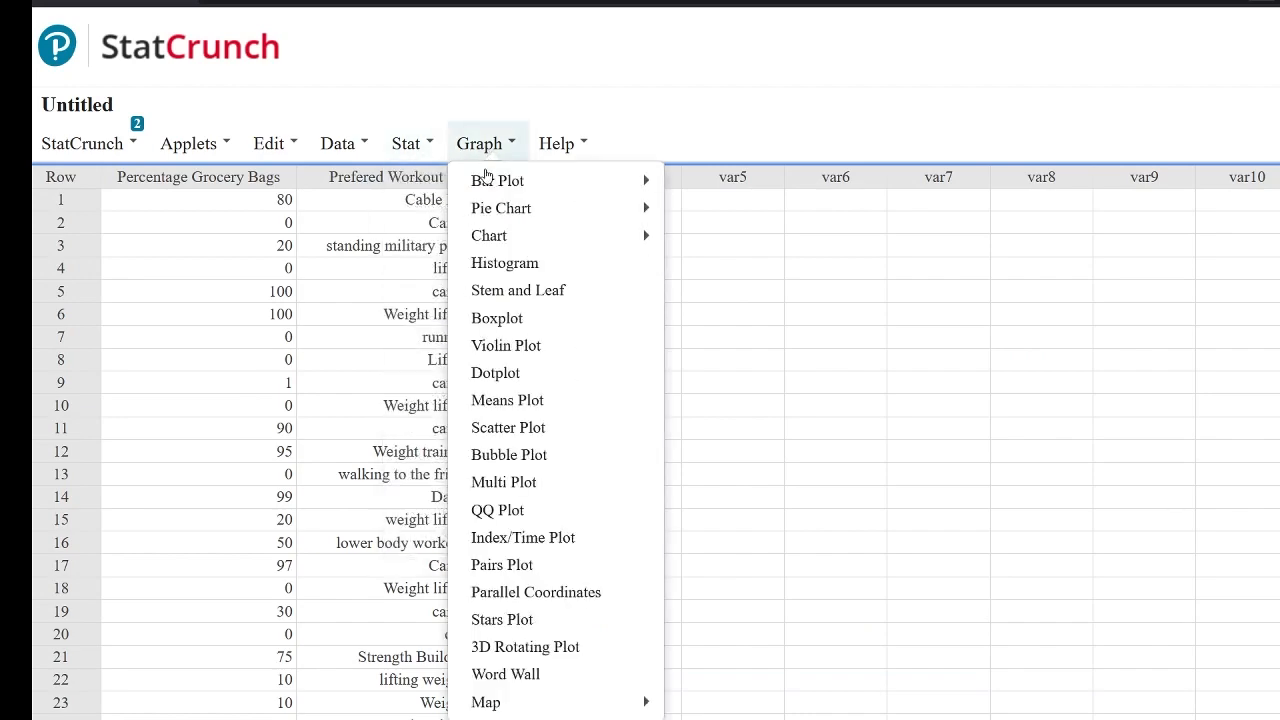
{"action": "mouse_move", "coordinate": [486, 187]}
{"action": "left_click", "coordinate": [716, 189]}
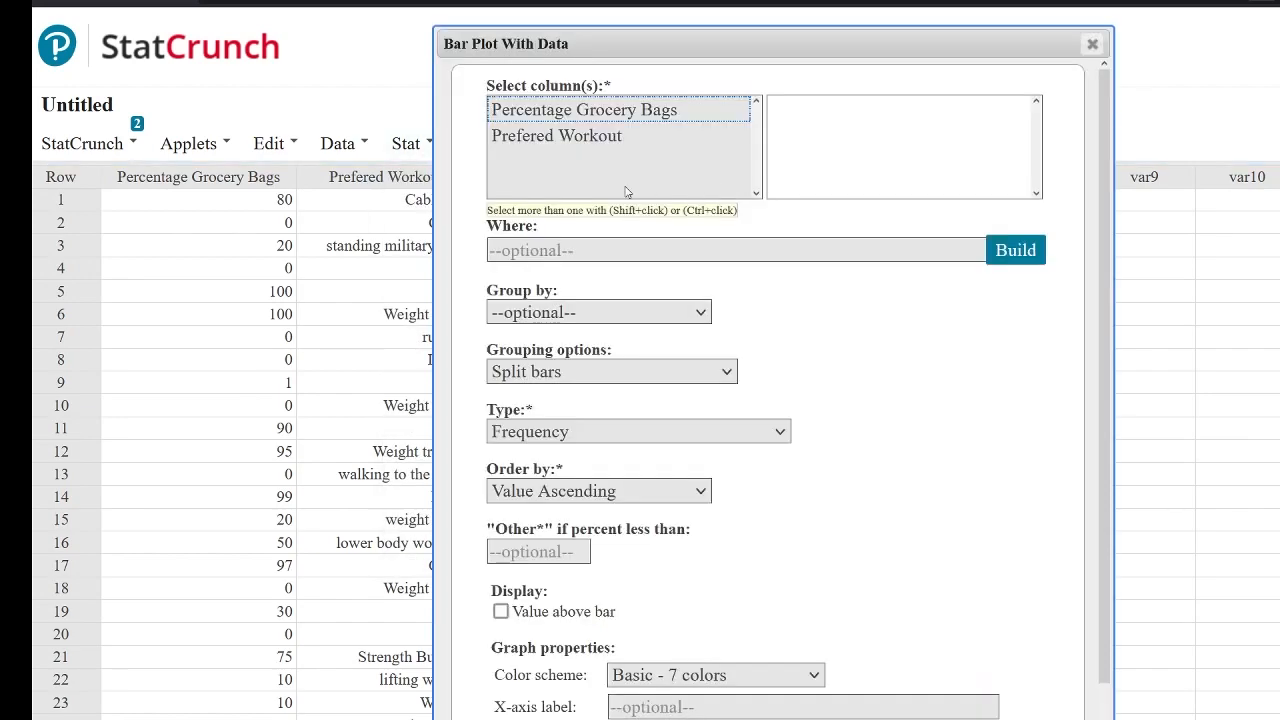
{"action": "left_click", "coordinate": [594, 136]}
{"action": "left_click", "coordinate": [1062, 718]}
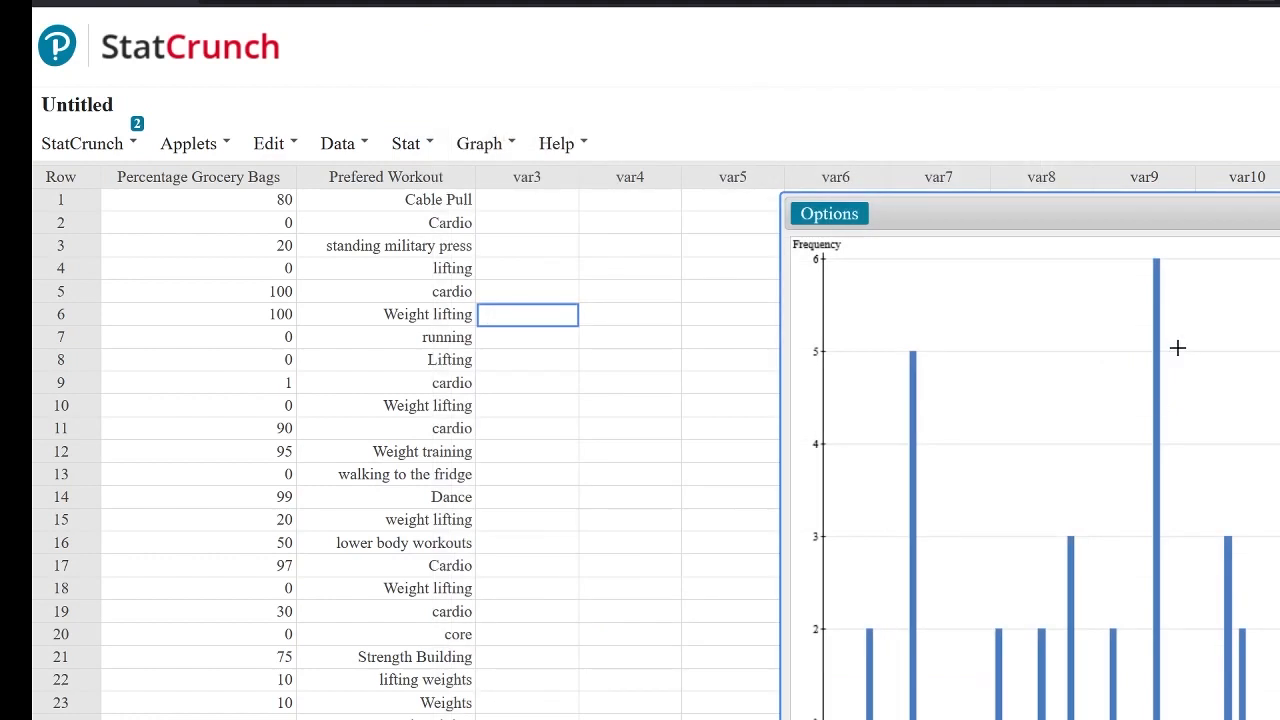
- Move the bar plot window fully into view, examine the workout frequencies, and put the plot away
{"action": "left_click_drag", "start_coordinate": [1088, 219], "coordinate": [1017, 104]}
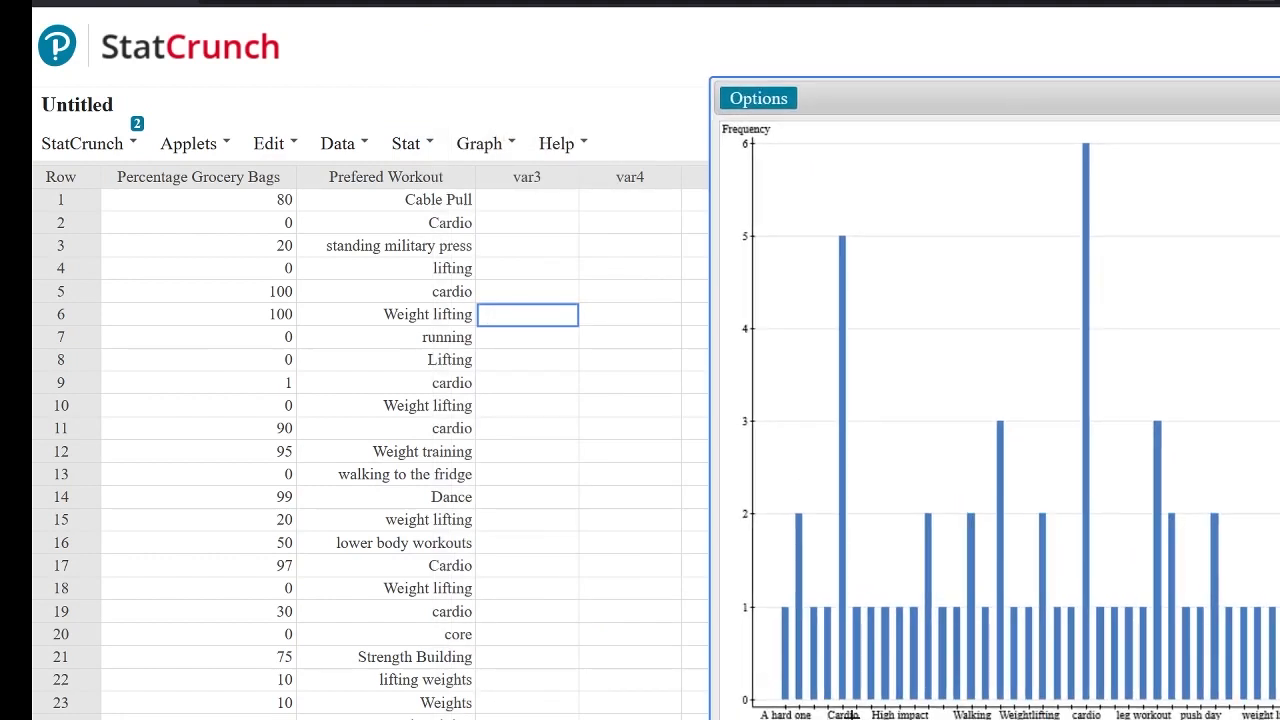
{"action": "left_click_drag", "start_coordinate": [1119, 102], "coordinate": [958, 33]}
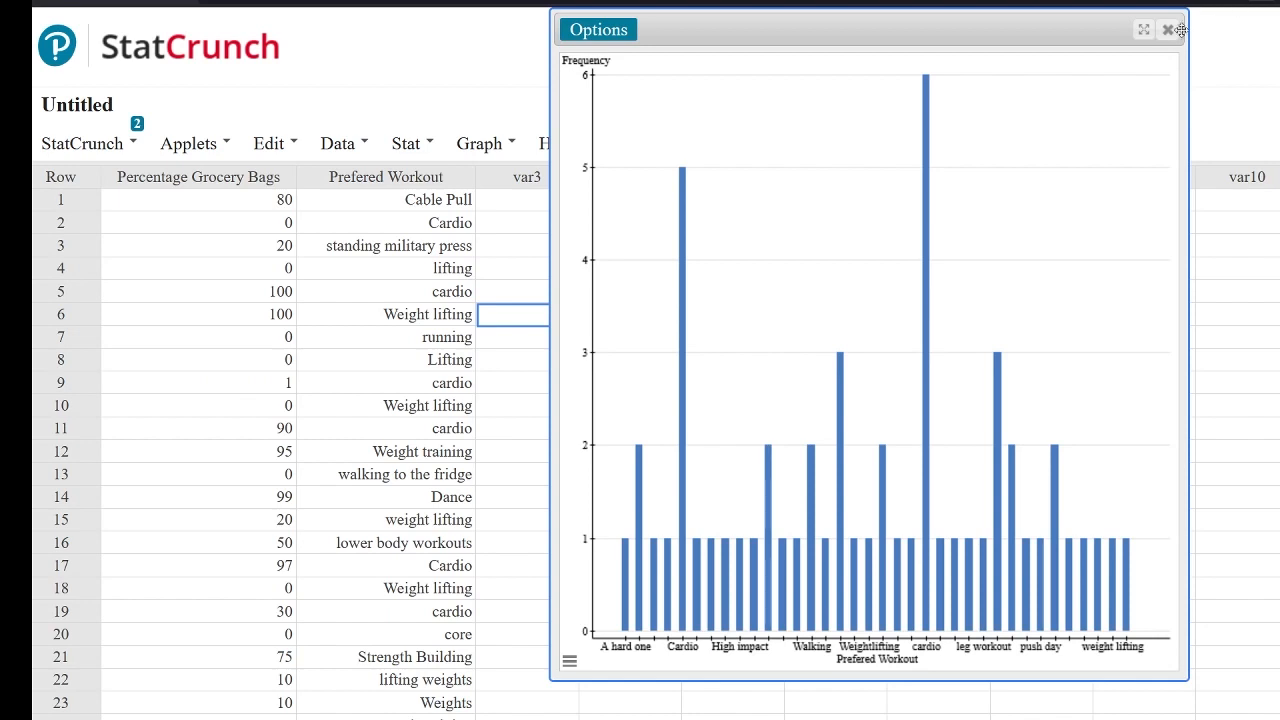
{"action": "left_click_drag", "start_coordinate": [1161, 41], "coordinate": [1143, 43]}
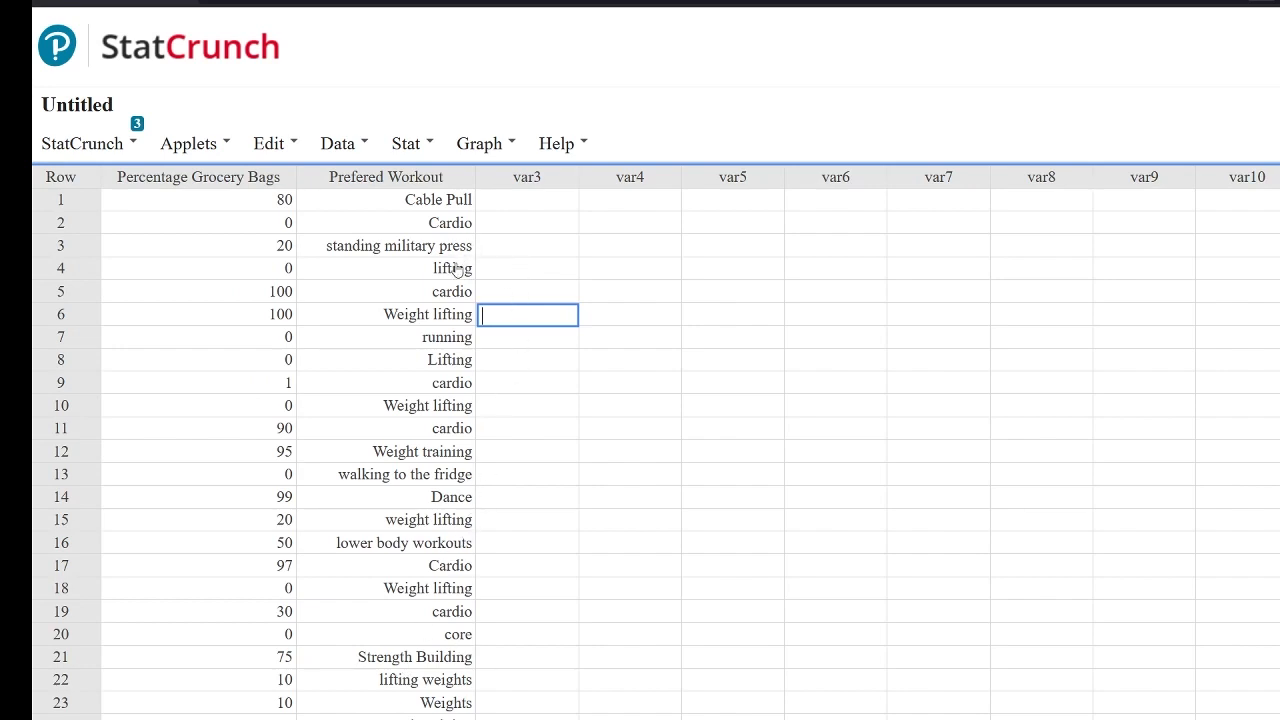
- Change the Prefered Workout response in row 6 to "Weight Lifting"
{"action": "left_click", "coordinate": [447, 316]}
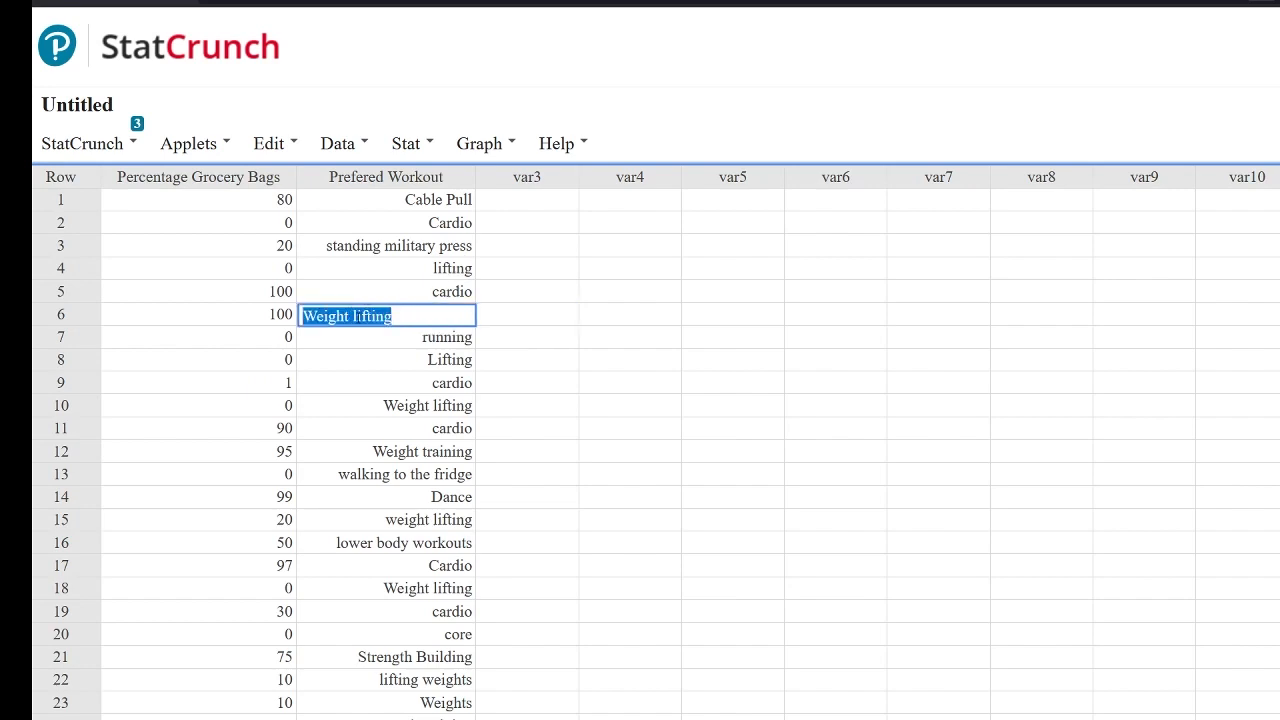
{"action": "left_click", "coordinate": [388, 296]}
{"action": "left_click", "coordinate": [388, 318]}
{"action": "type", "text": "W"}
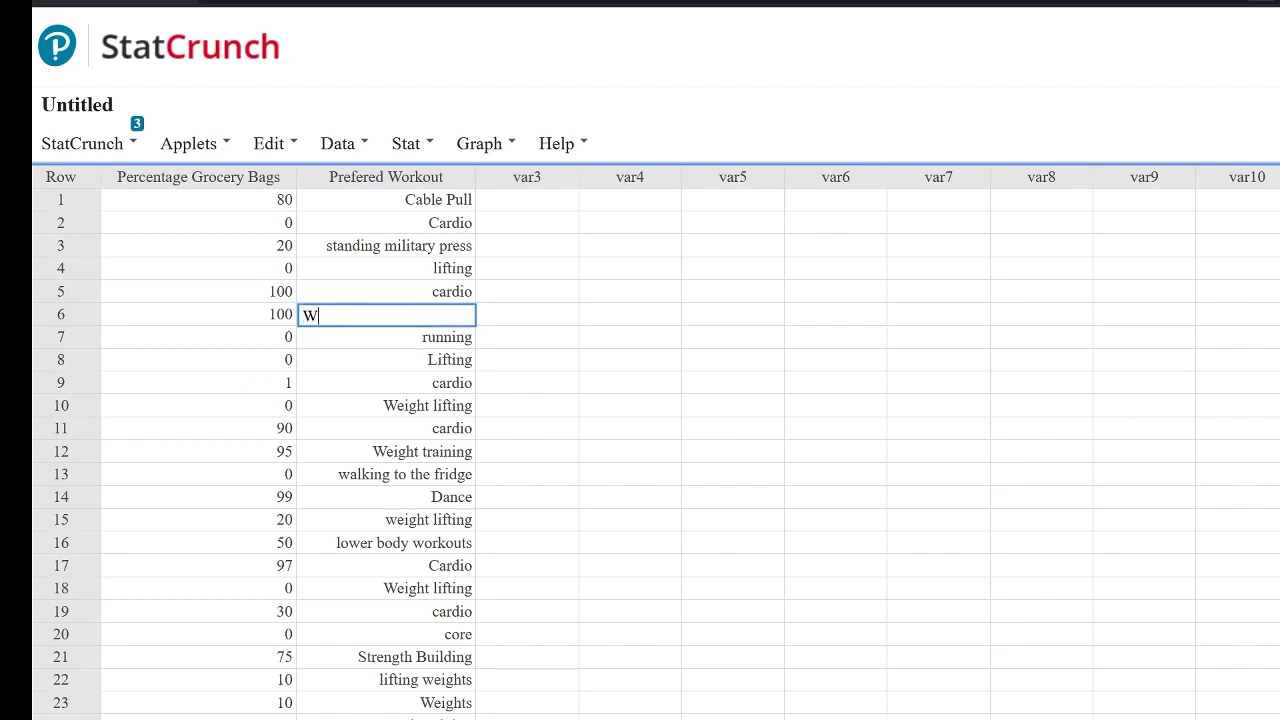
{"action": "type", "text": "eight Lifting"}
{"action": "left_click", "coordinate": [543, 337]}
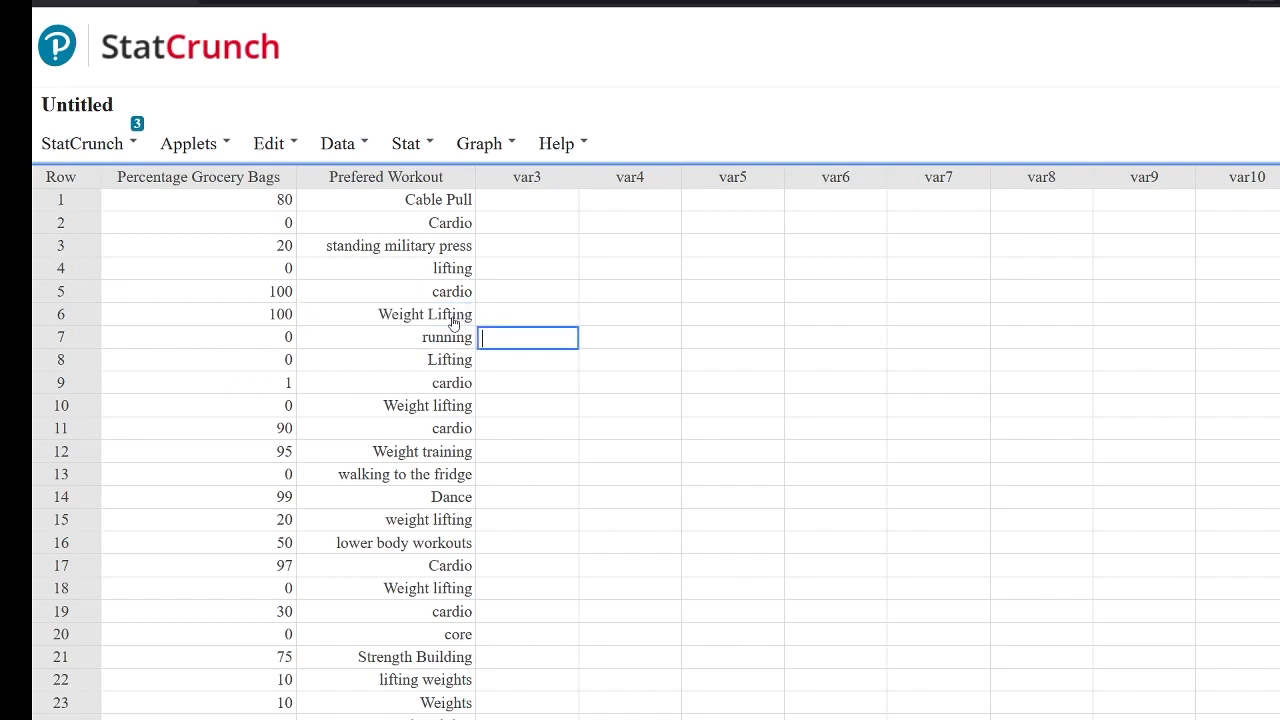
- Copy "Weight Lifting" from row 6 and replace the workout response in row 4 with it
{"action": "left_click", "coordinate": [451, 315]}
{"action": "key", "text": "ctrl+c"}
{"action": "left_click", "coordinate": [451, 315]}
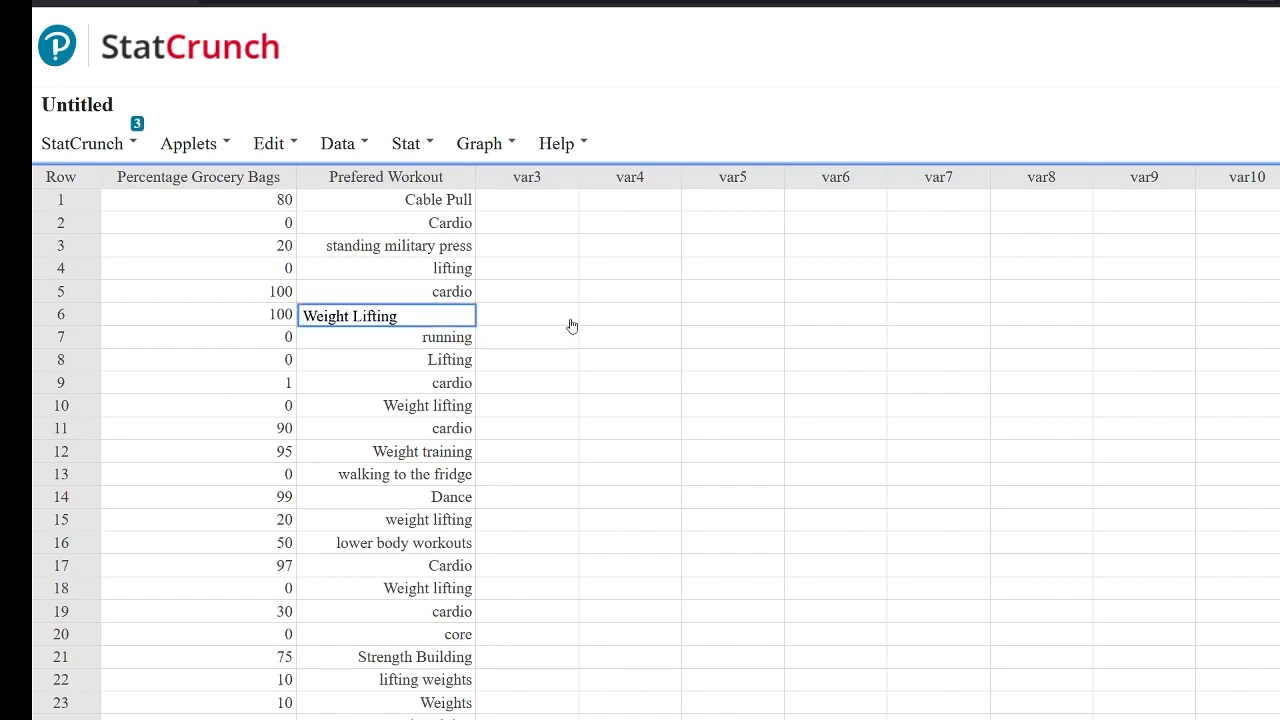
{"action": "left_click", "coordinate": [526, 323]}
{"action": "left_click", "coordinate": [463, 269]}
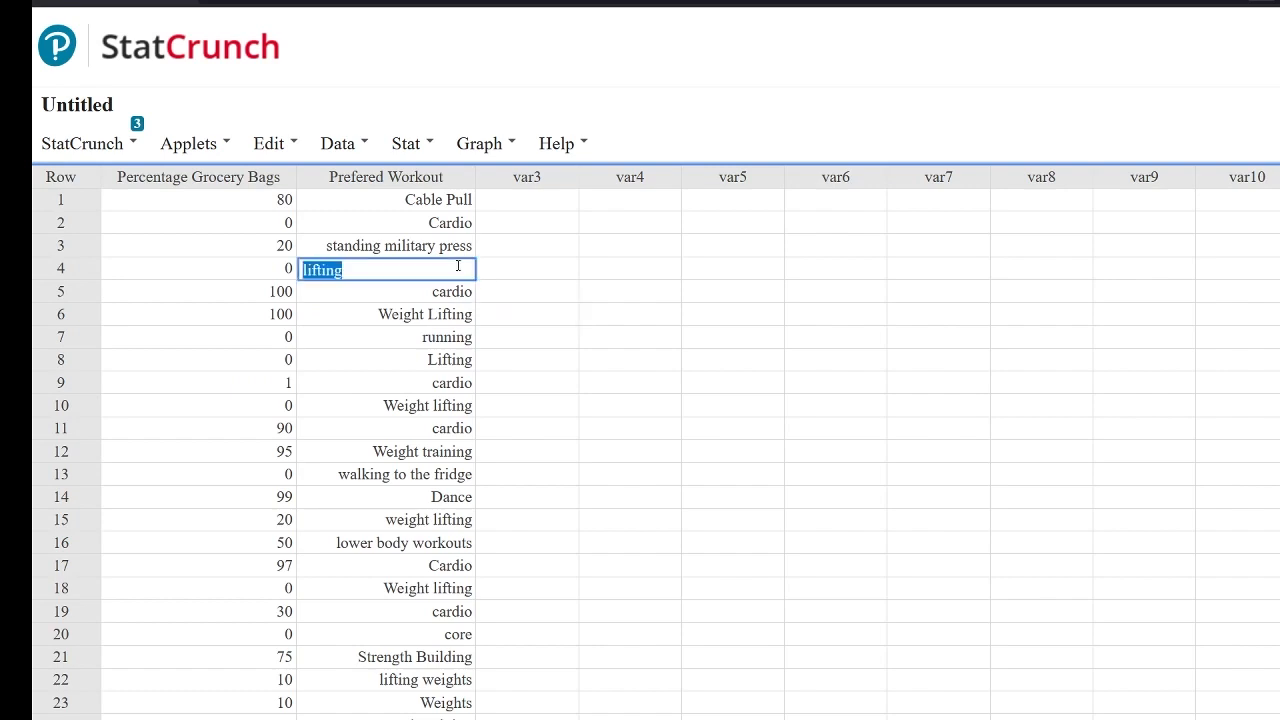
{"action": "key", "text": "ctrl+v"}
{"action": "left_click", "coordinate": [533, 276]}
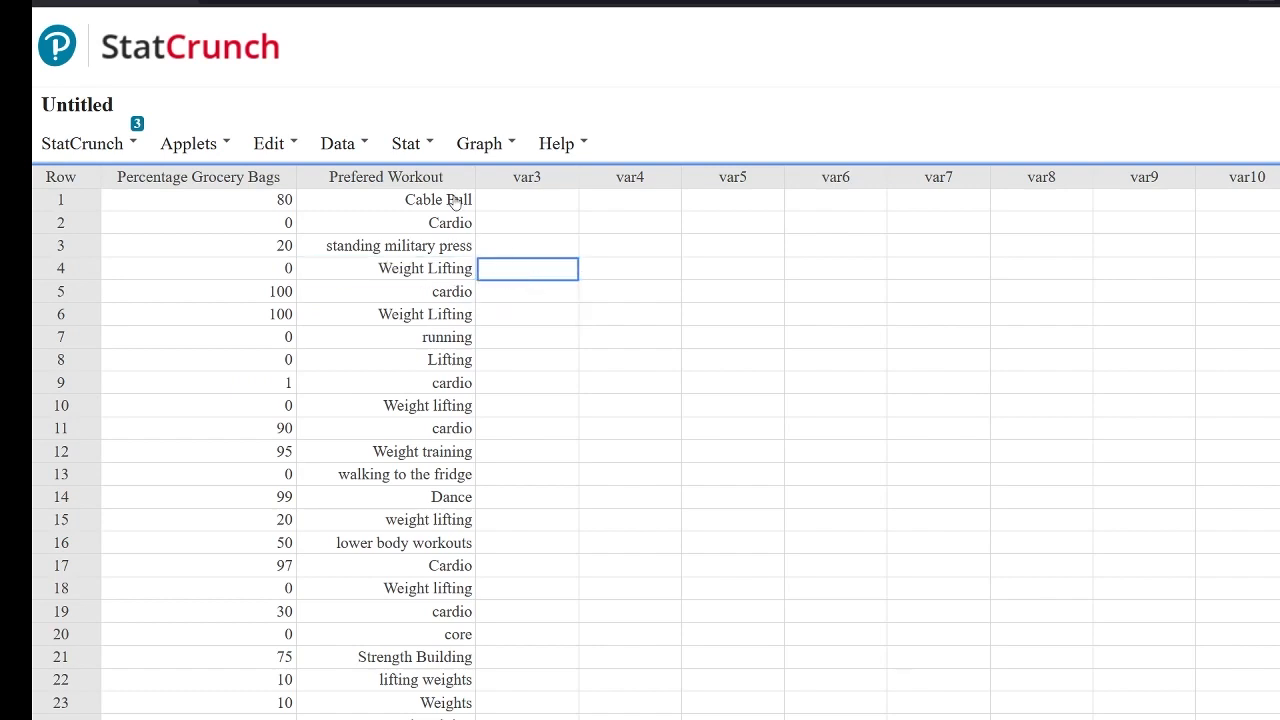
- Replace the Prefered Workout responses in rows 8, 10, 12, 15 and 18 with the copied "Weight Lifting"
{"action": "left_click", "coordinate": [454, 360]}
{"action": "key", "text": "ctrl+v"}
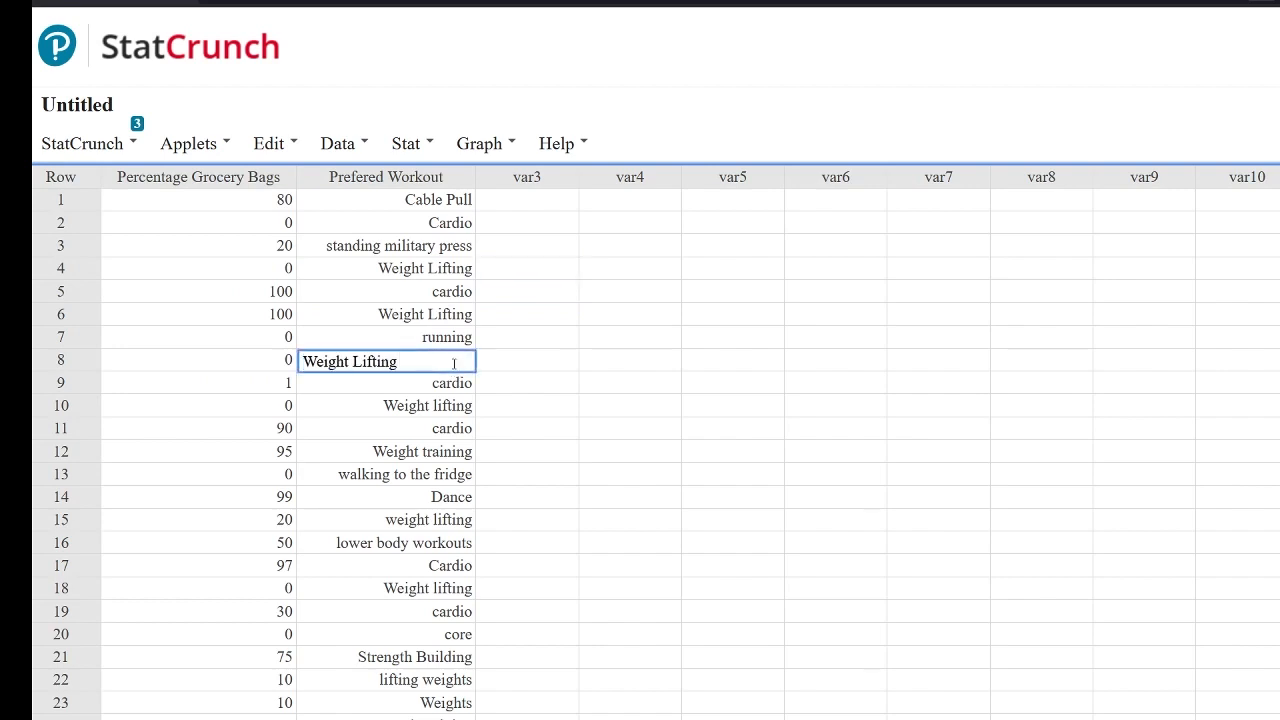
{"action": "left_click", "coordinate": [455, 407]}
{"action": "key", "text": "ctrl+v"}
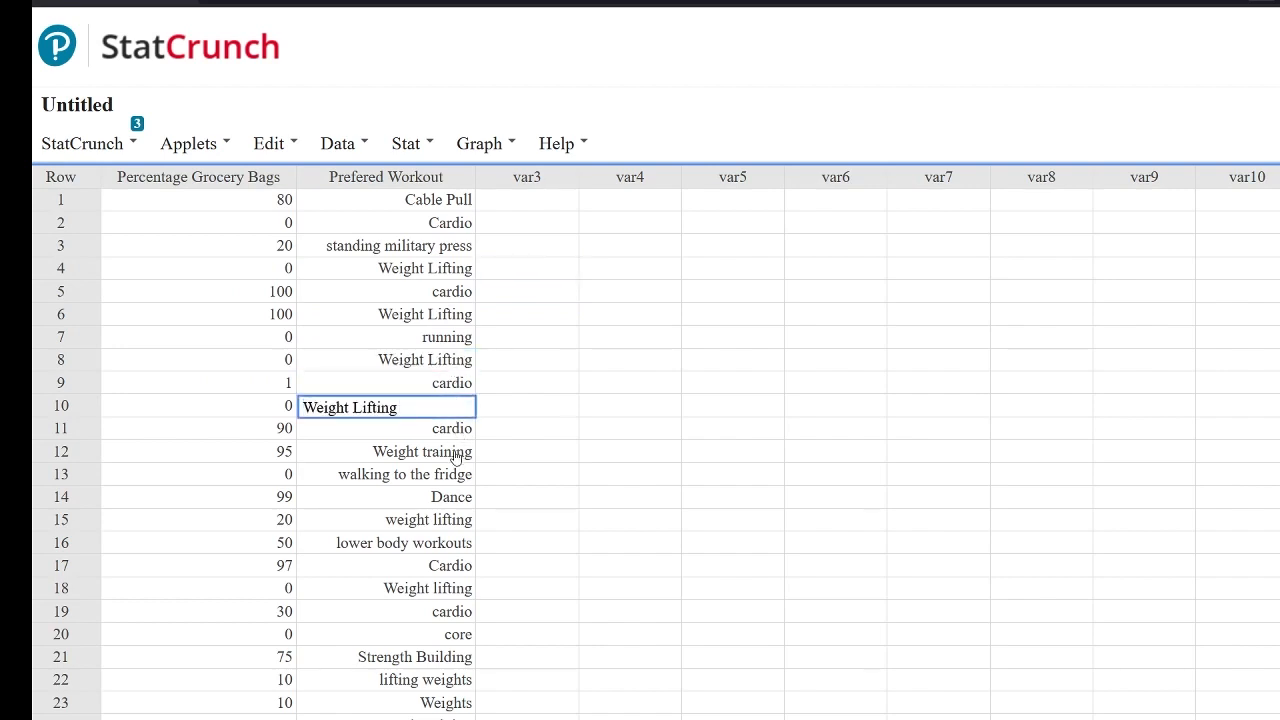
{"action": "left_click", "coordinate": [455, 451]}
{"action": "key", "text": "ctrl+v"}
{"action": "left_click", "coordinate": [459, 520]}
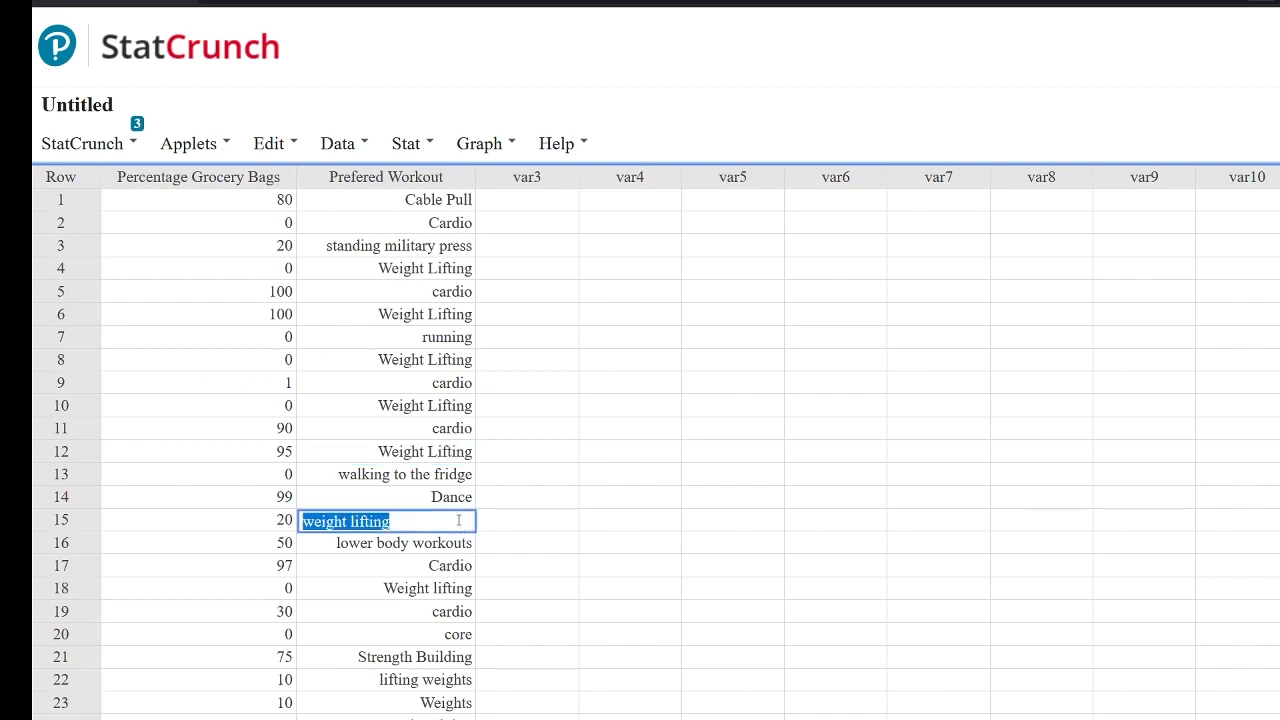
{"action": "key", "text": "ctrl+v"}
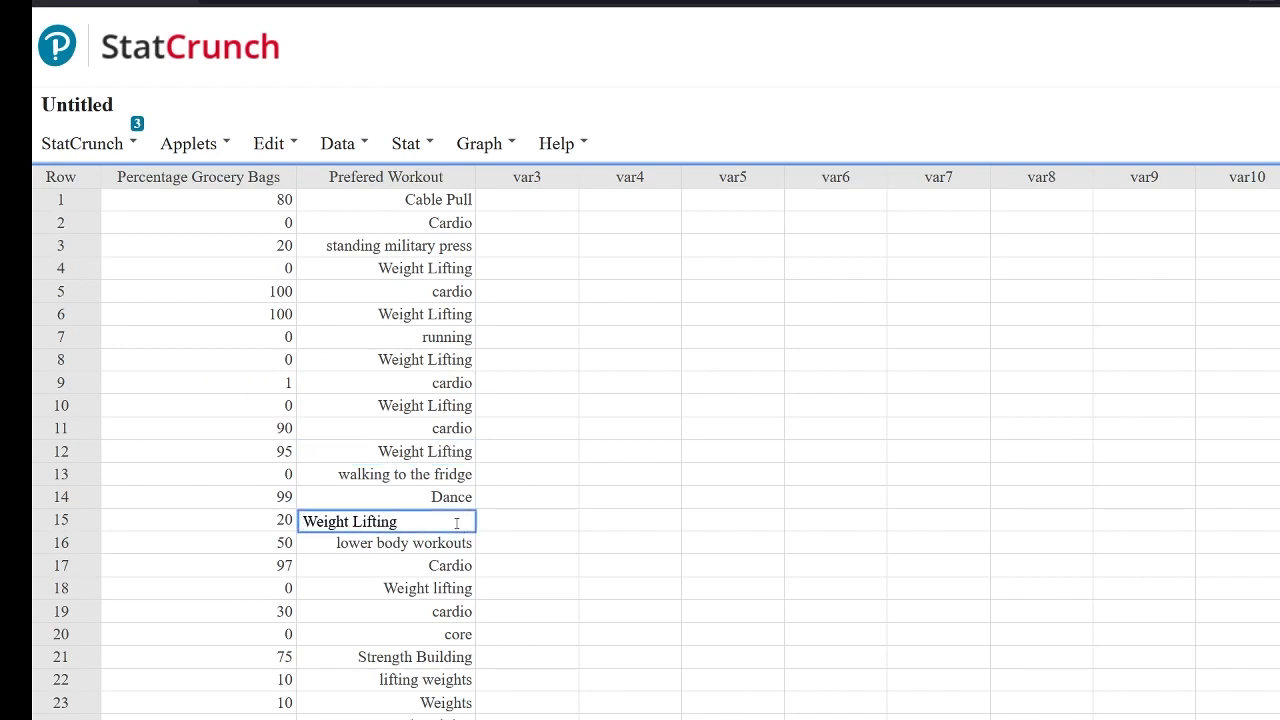
{"action": "left_click", "coordinate": [455, 589]}
{"action": "key", "text": "ctrl+v"}
- Replace the Prefered Workout responses in rows 22, 23, 24 and 27 with the copied "Weight Lifting"
{"action": "scroll", "coordinate": [500, 597], "scroll_direction": "down", "scroll_amount": 1}
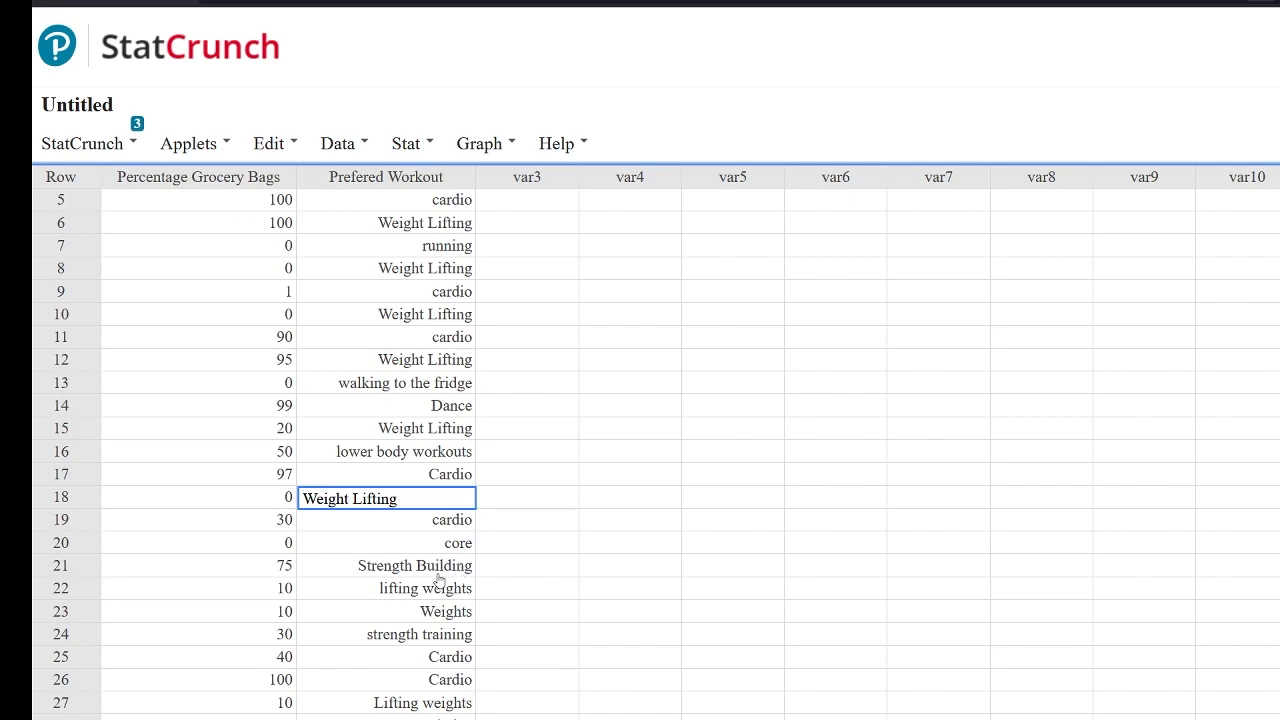
{"action": "left_click", "coordinate": [435, 587]}
{"action": "key", "text": "ctrl+v"}
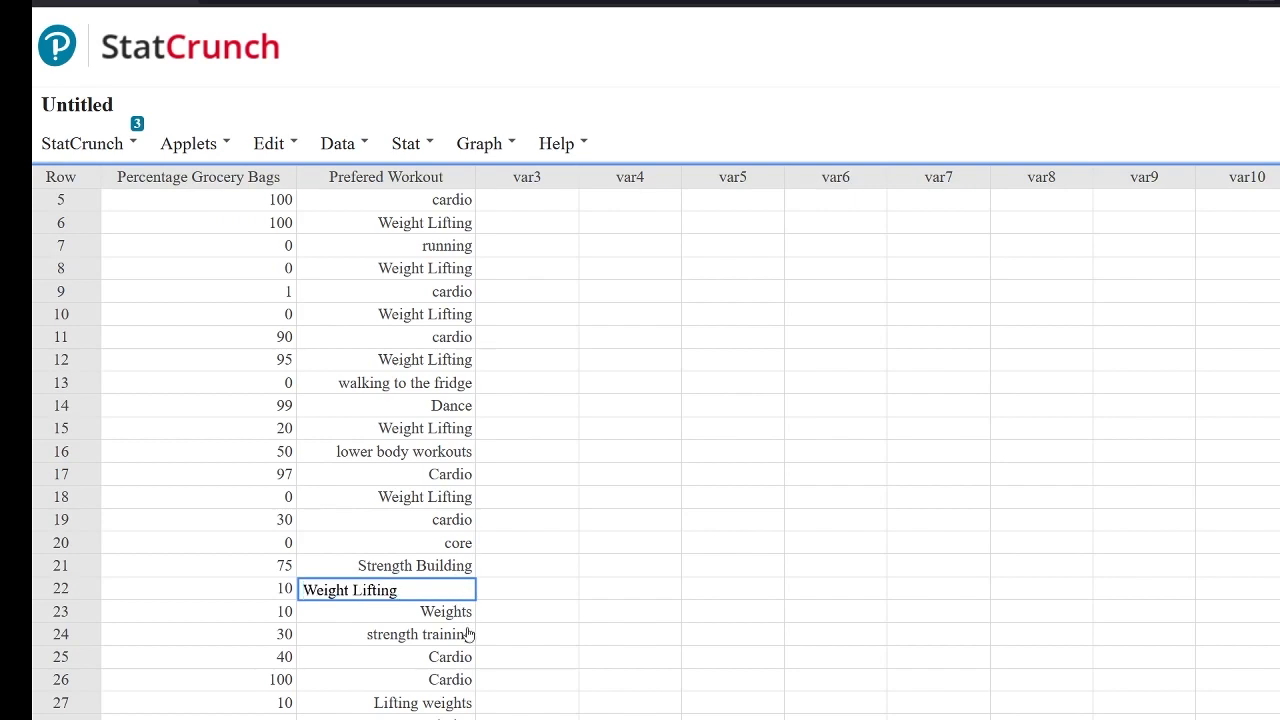
{"action": "left_click", "coordinate": [460, 611]}
{"action": "key", "text": "ctrl+v"}
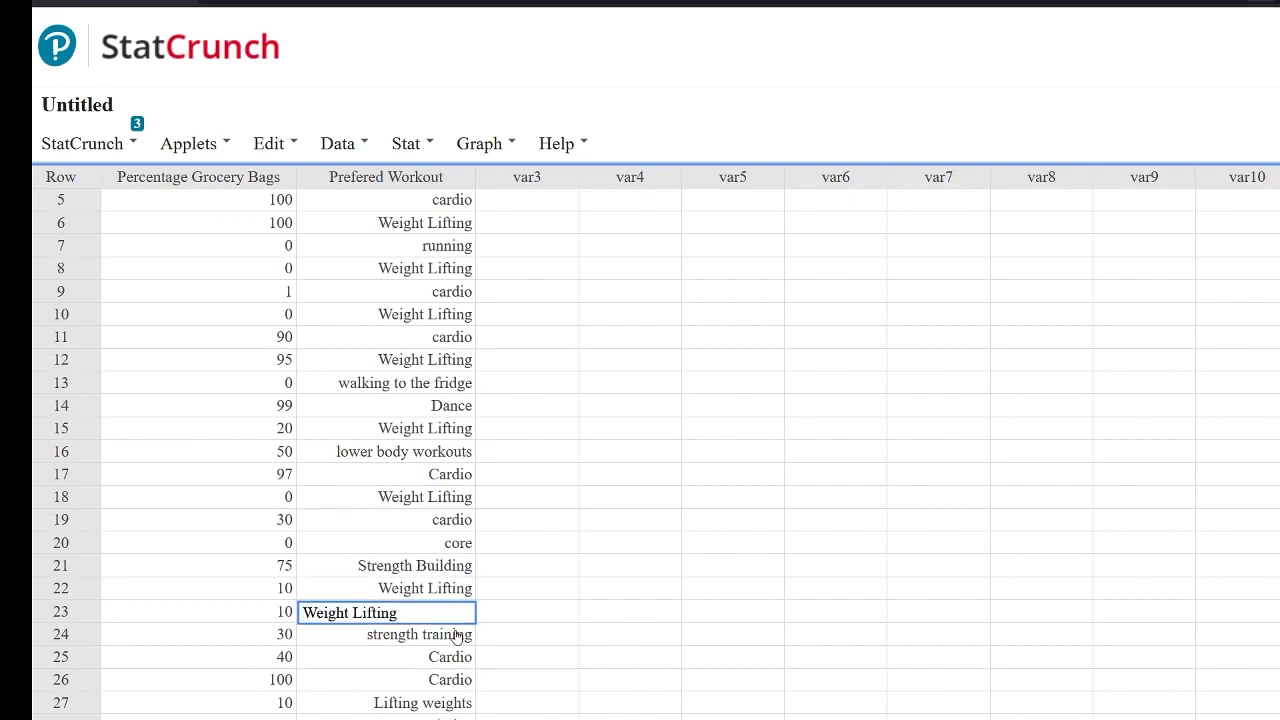
{"action": "scroll", "coordinate": [453, 715], "scroll_direction": "down", "scroll_amount": 2}
{"action": "scroll", "coordinate": [453, 700], "scroll_direction": "down", "scroll_amount": 2}
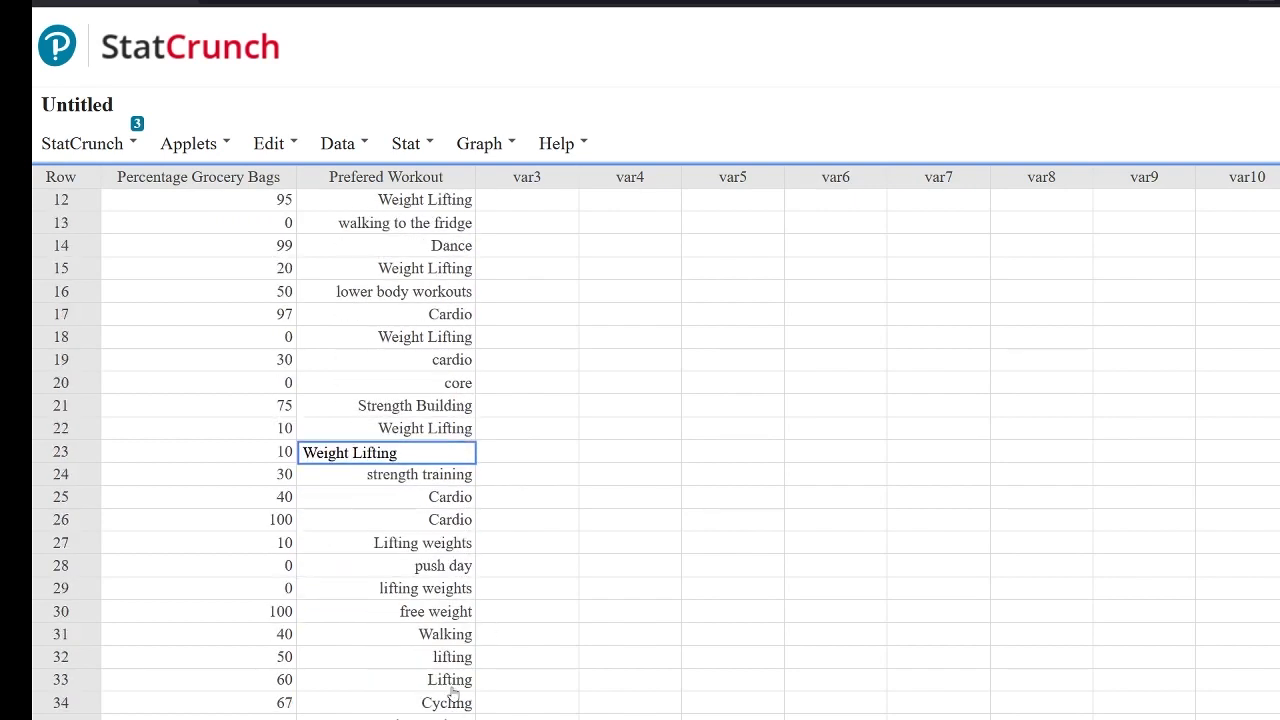
{"action": "left_click", "coordinate": [450, 542]}
{"action": "key", "text": "ctrl+v"}
{"action": "left_click", "coordinate": [471, 476]}
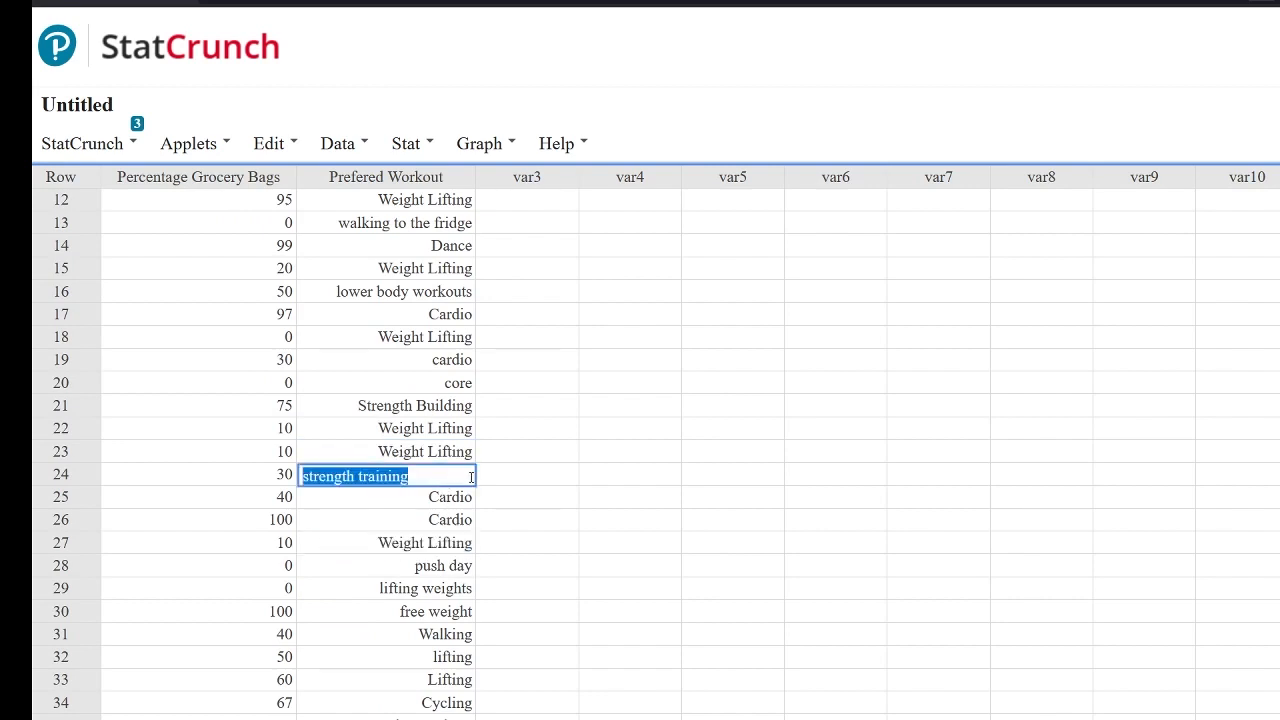
{"action": "key", "text": "ctrl+v"}
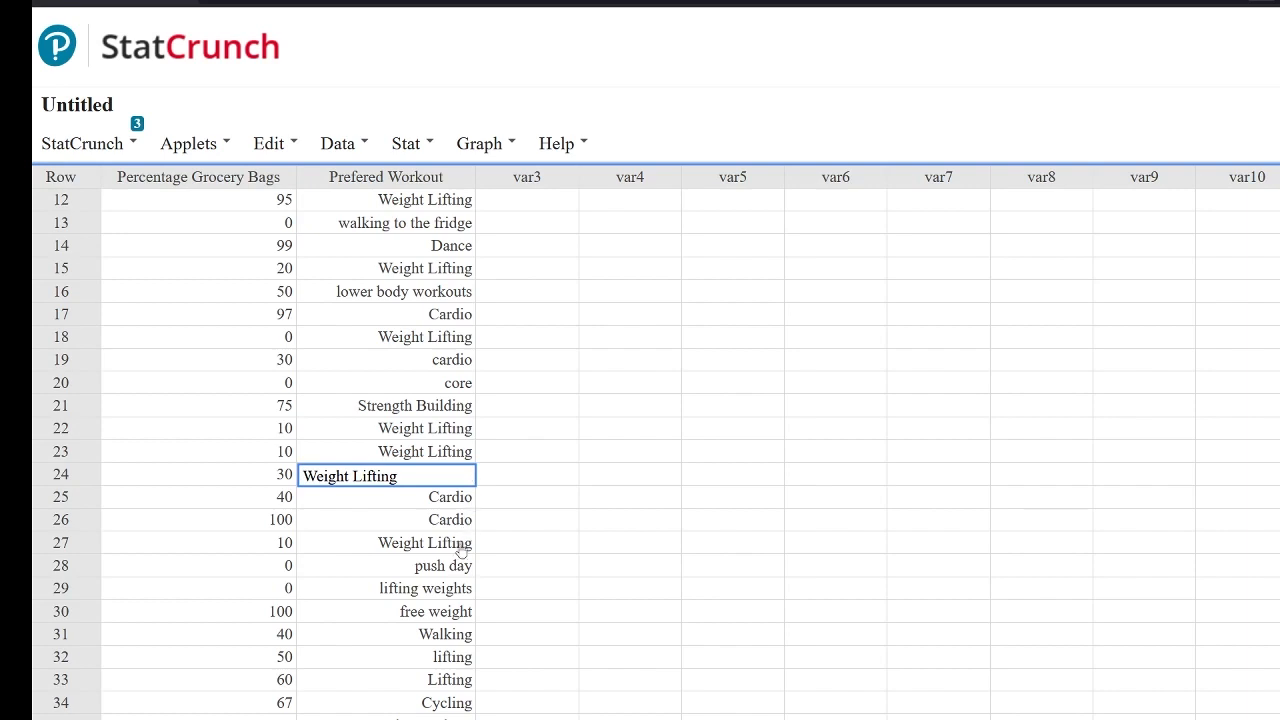
- Replace the Prefered Workout responses in rows 29, 30, 32 and 33 with the copied "Weight Lifting"
{"action": "left_click", "coordinate": [450, 590]}
{"action": "key", "text": "ctrl+v"}
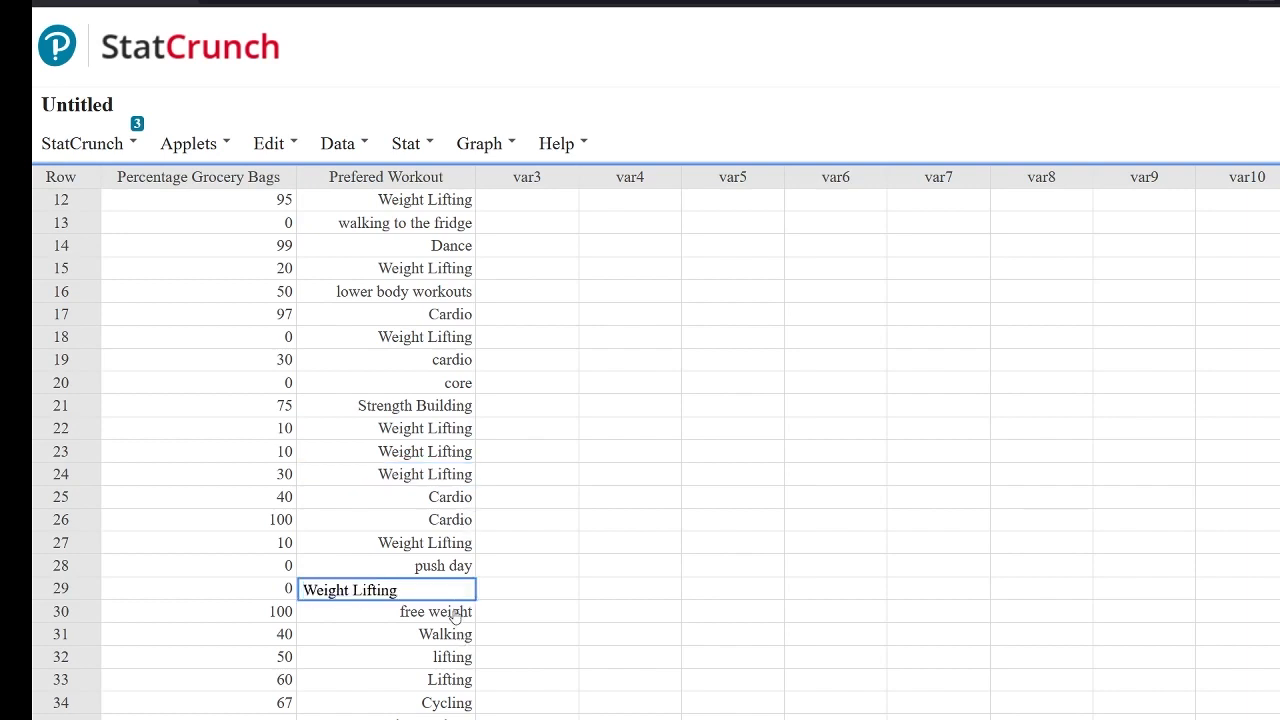
{"action": "left_click", "coordinate": [452, 612]}
{"action": "key", "text": "ctrl+v"}
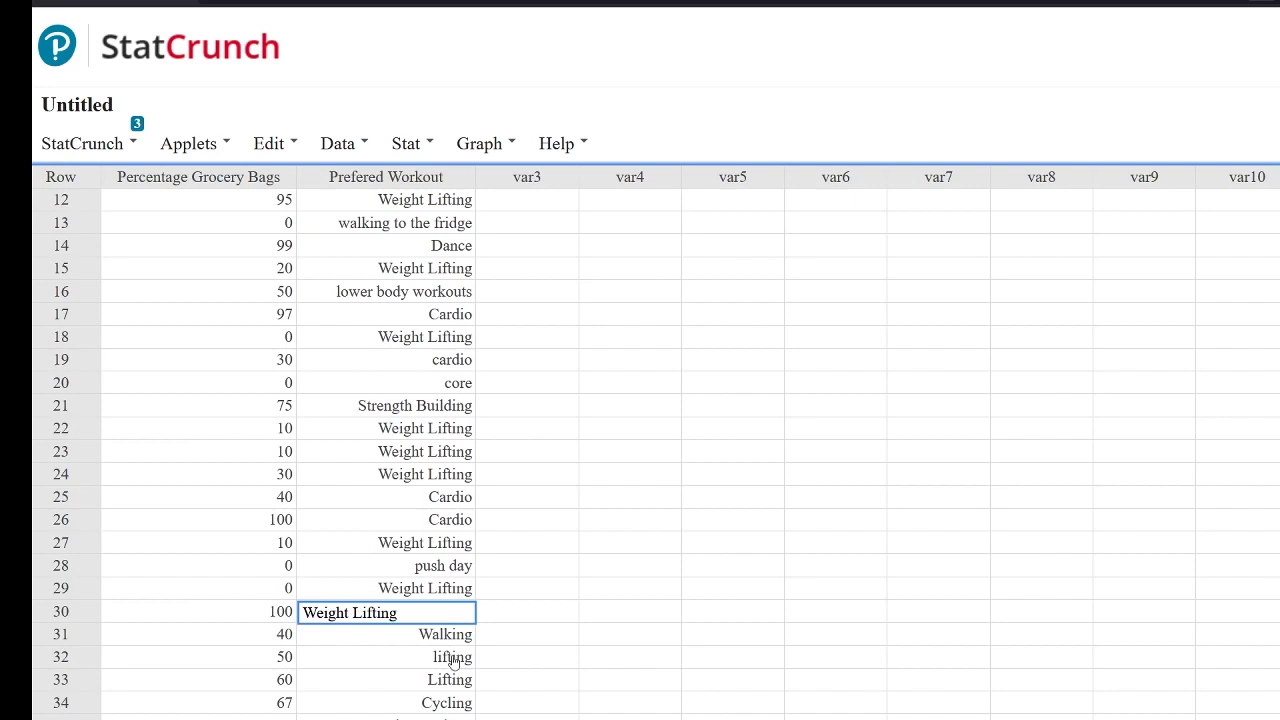
{"action": "scroll", "coordinate": [450, 655], "scroll_direction": "up", "scroll_amount": 1}
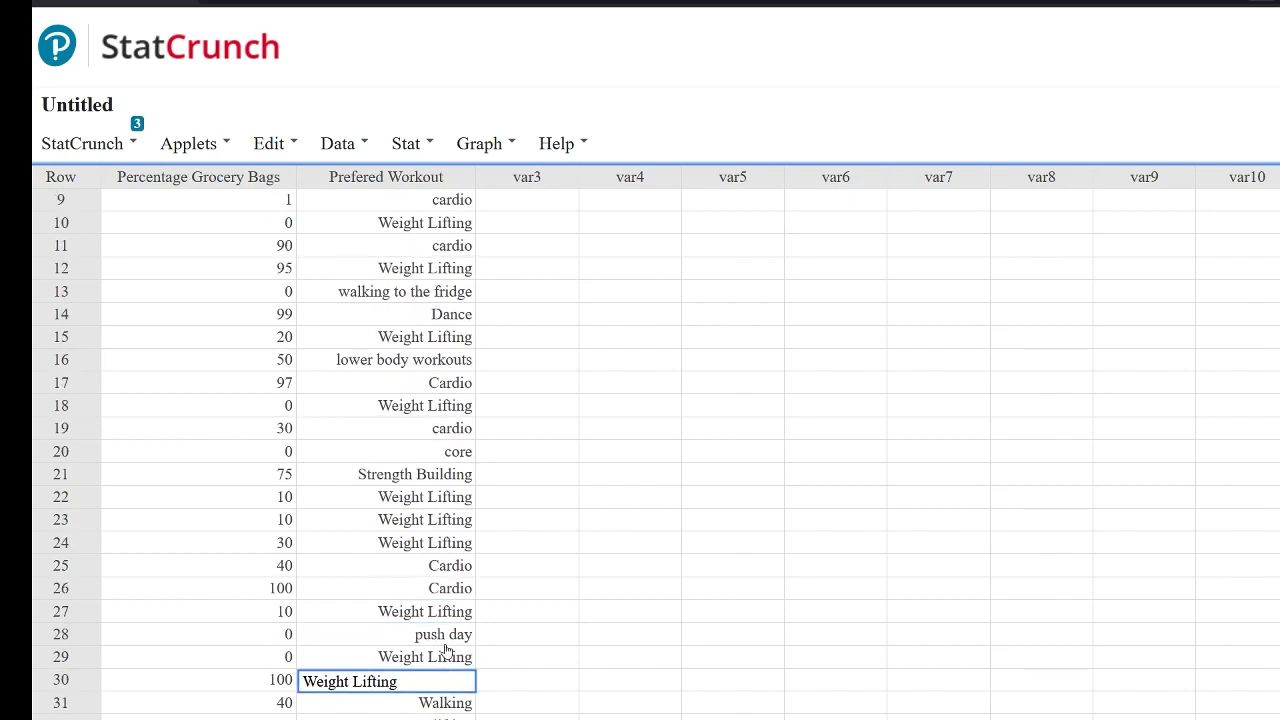
{"action": "scroll", "coordinate": [447, 650], "scroll_direction": "down", "scroll_amount": 1}
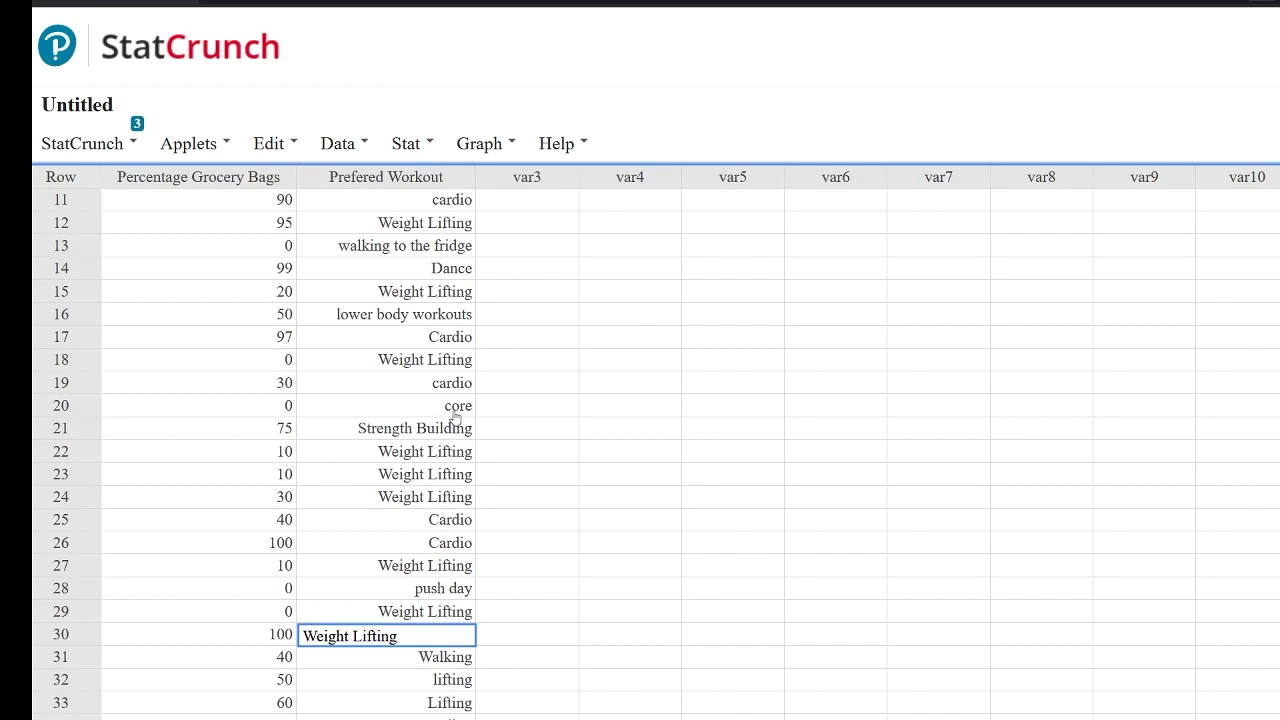
{"action": "left_click", "coordinate": [469, 679]}
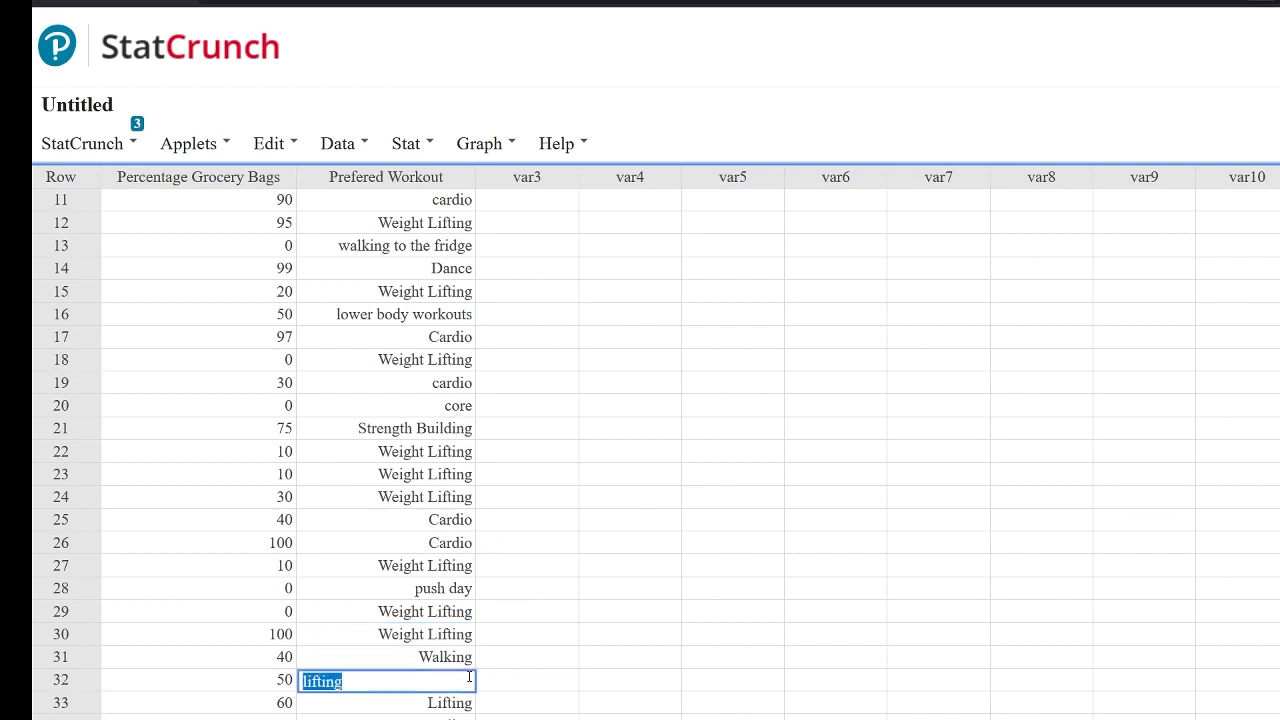
{"action": "key", "text": "ctrl+v"}
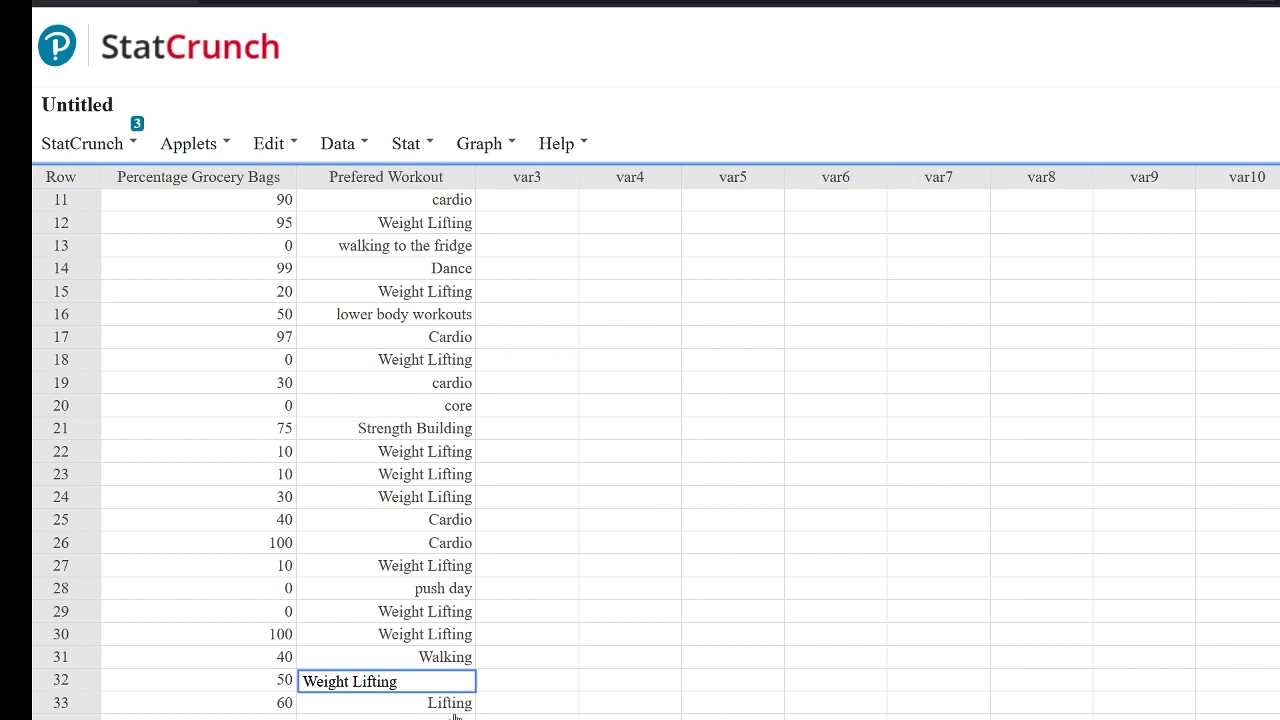
{"action": "left_click", "coordinate": [457, 706]}
{"action": "key", "text": "ctrl+v"}
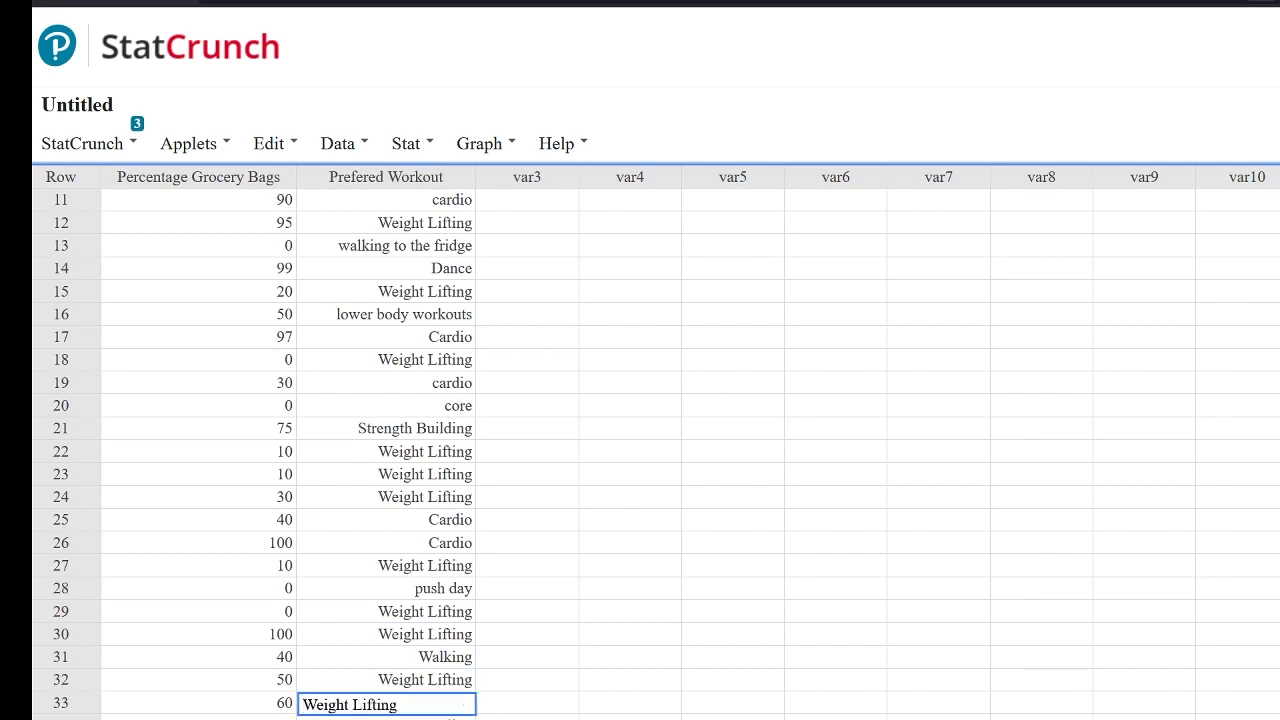
{"action": "key", "text": "Return"}
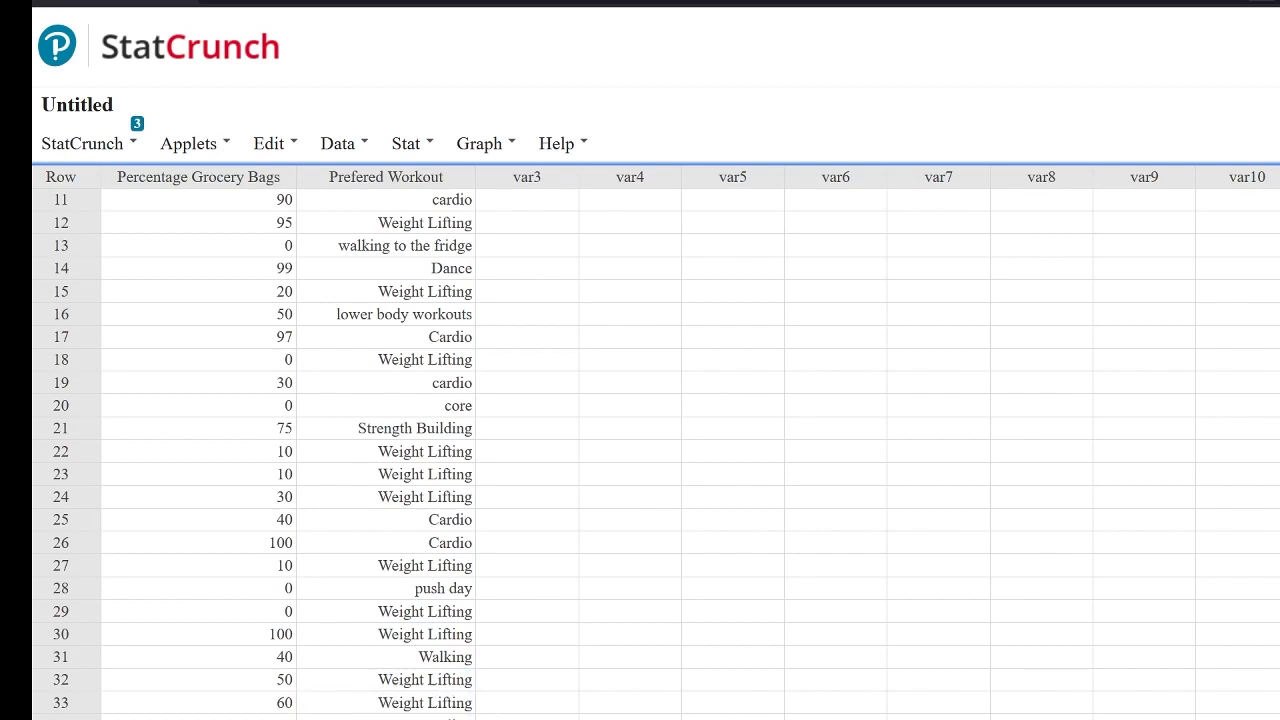
- Set the Prefered Workout response in row 39 to "Weight Lifting"
{"action": "scroll", "coordinate": [400, 450], "scroll_direction": "down", "scroll_amount": 5}
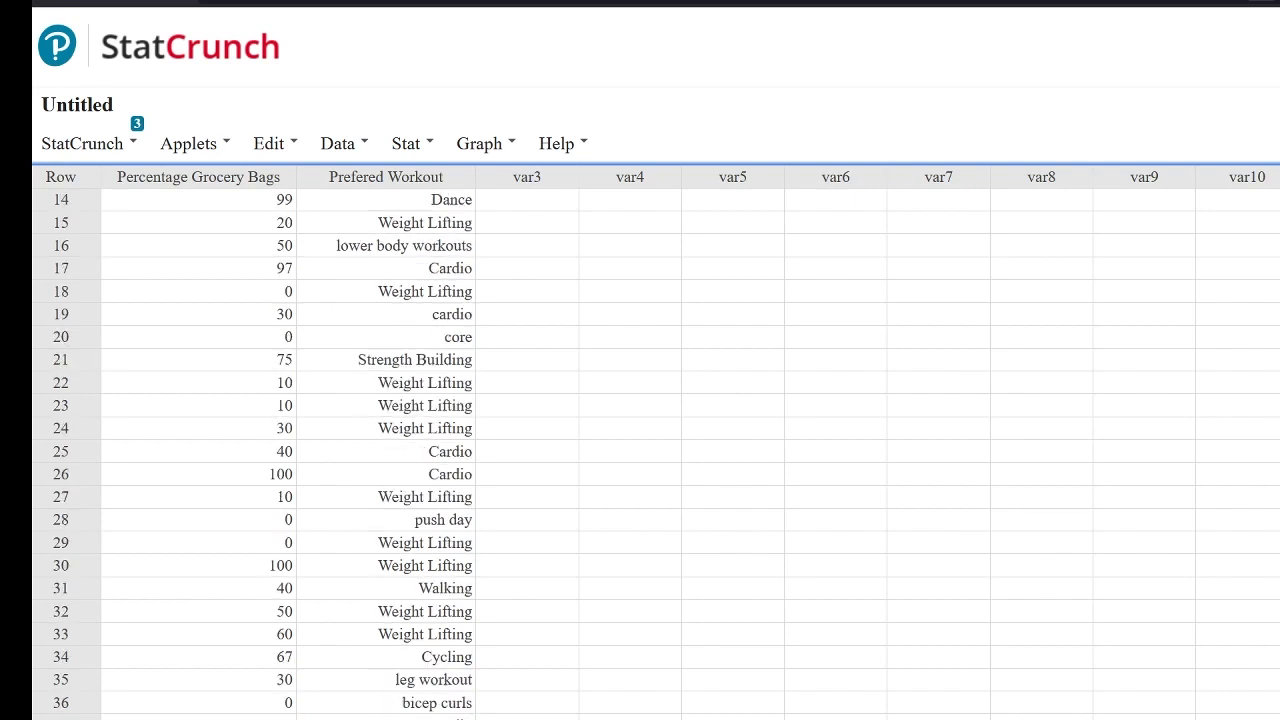
{"action": "scroll", "coordinate": [443, 713], "scroll_direction": "down", "scroll_amount": 1}
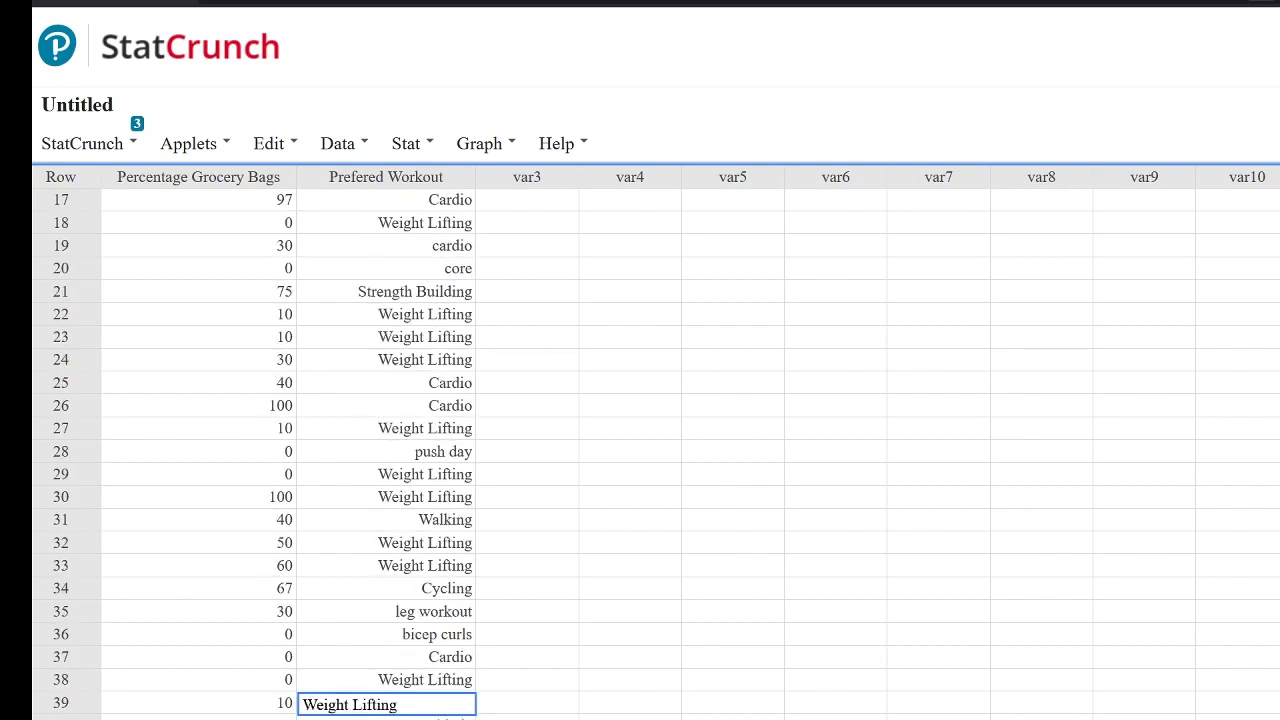
{"action": "key", "text": "Return"}
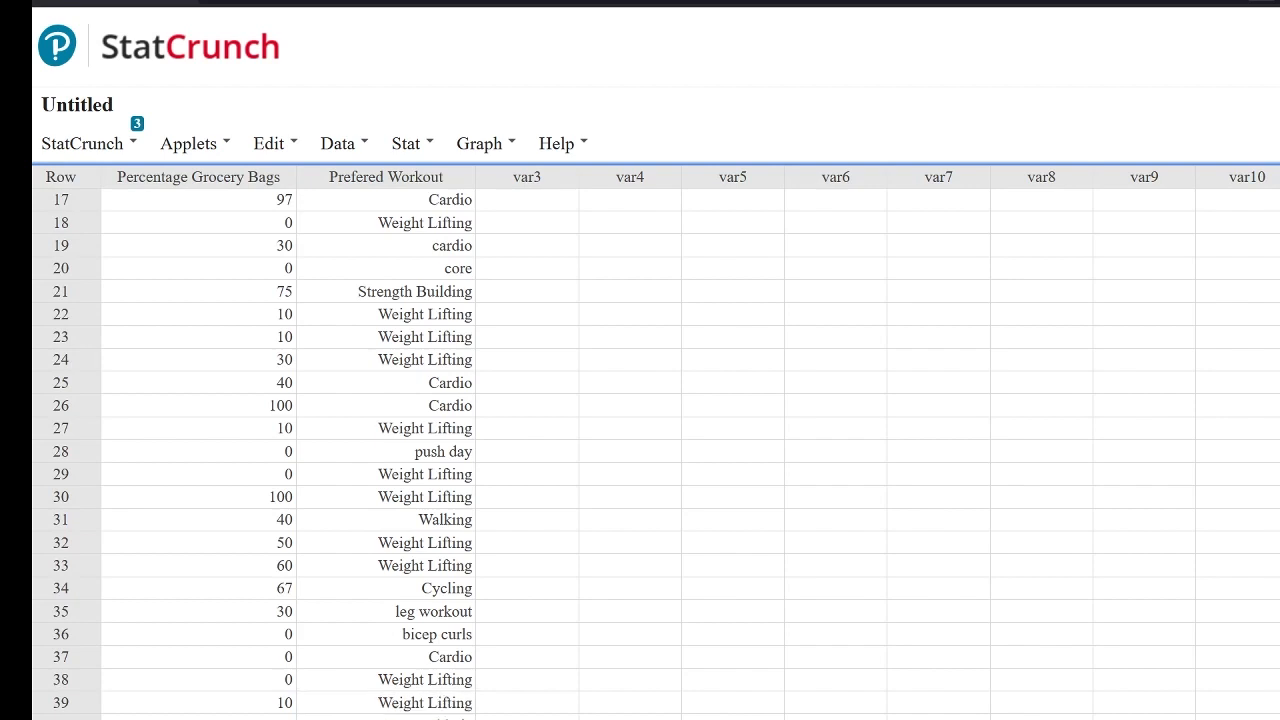
- Create a frequency bar plot of the Prefered Workout column and move the plot window clear of the data columns
{"action": "left_click", "coordinate": [485, 147]}
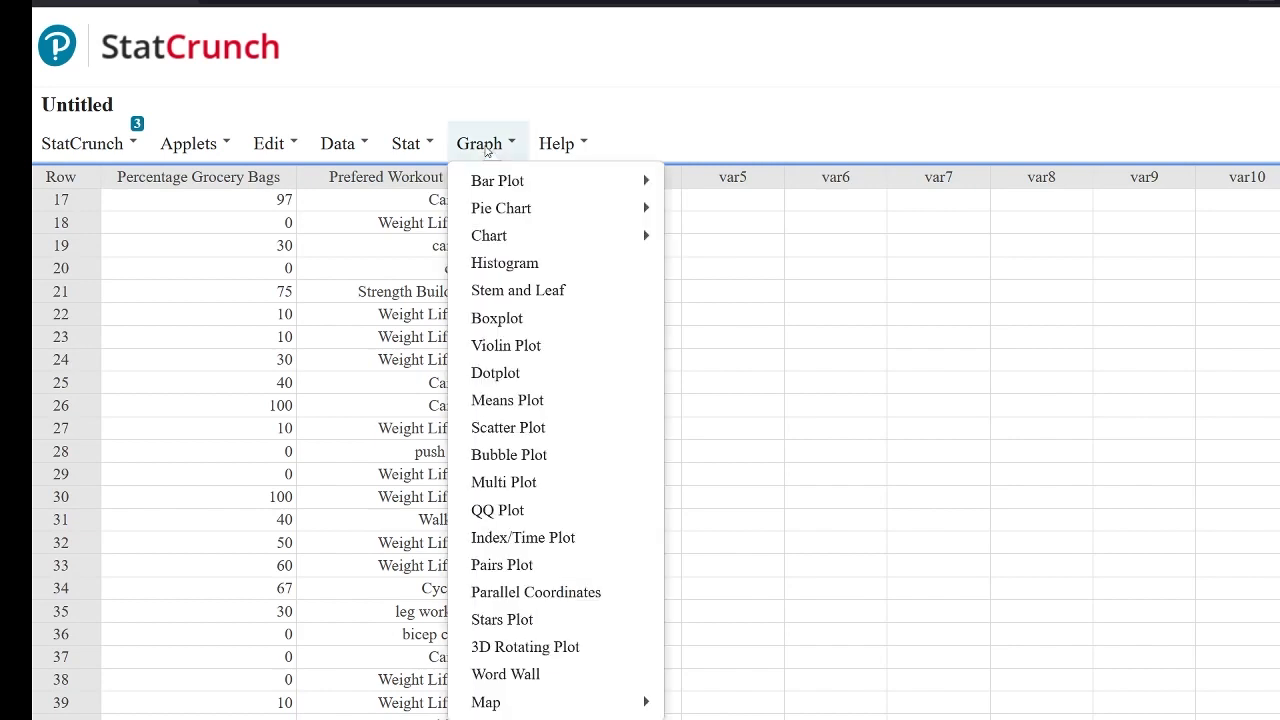
{"action": "mouse_move", "coordinate": [494, 183]}
{"action": "left_click", "coordinate": [700, 185]}
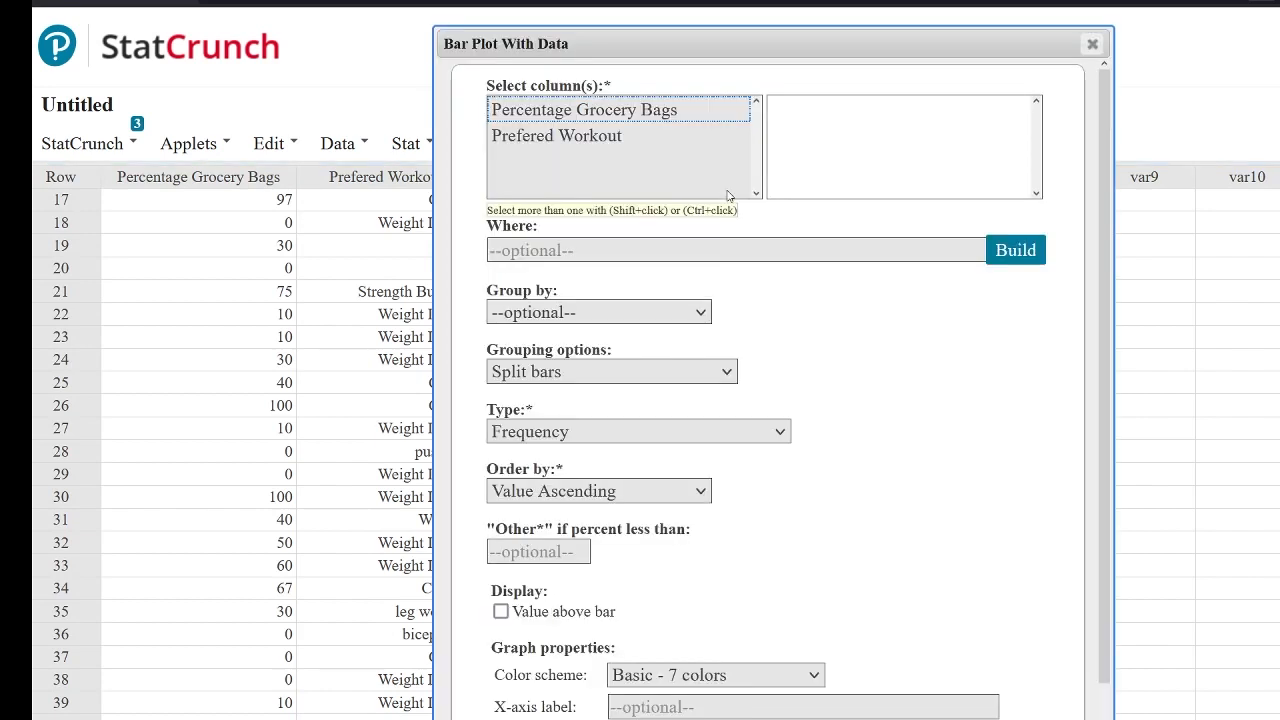
{"action": "left_click", "coordinate": [593, 136]}
{"action": "left_click", "coordinate": [1035, 718]}
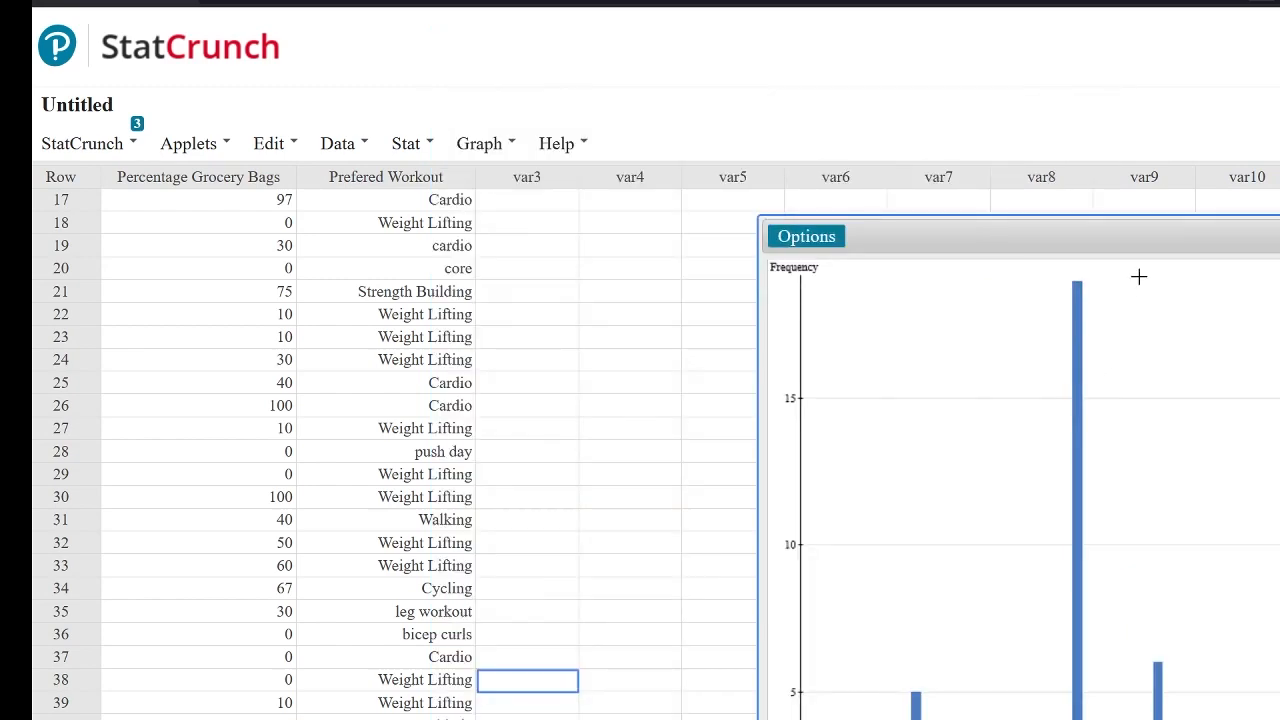
{"action": "left_click_drag", "start_coordinate": [1117, 236], "coordinate": [848, 30]}
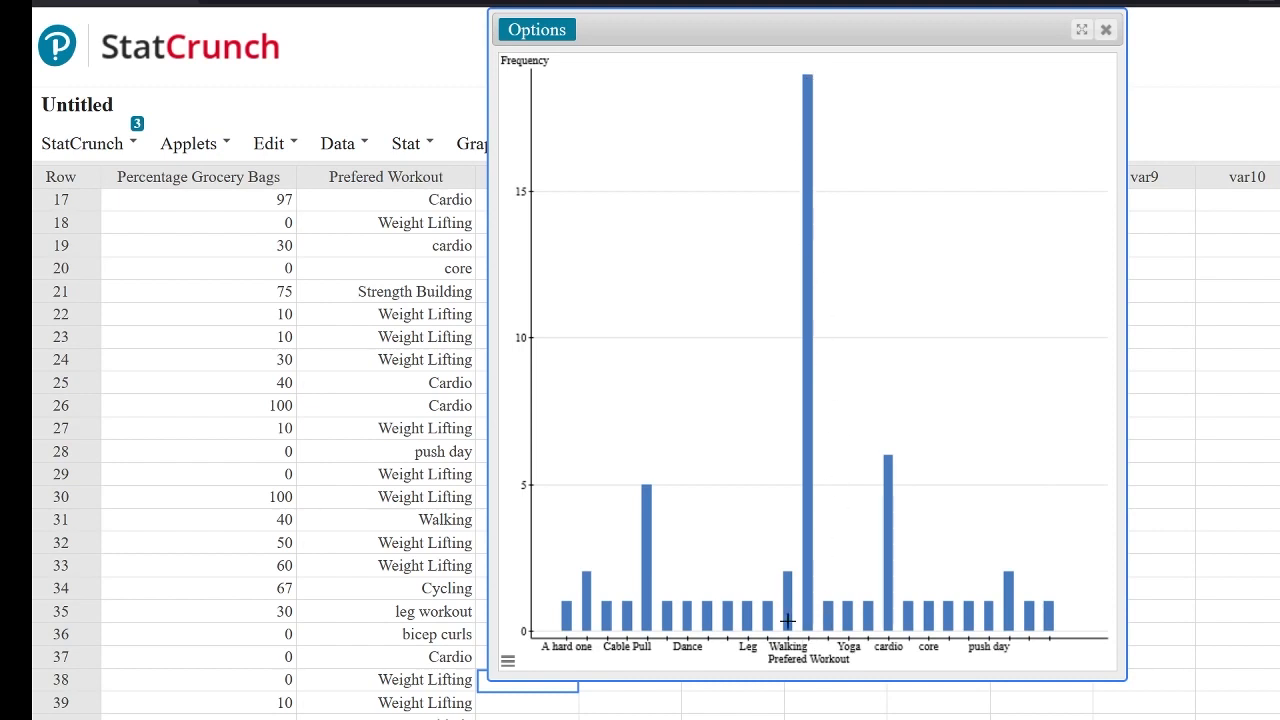
{"action": "left_click_drag", "start_coordinate": [794, 30], "coordinate": [1170, 61]}
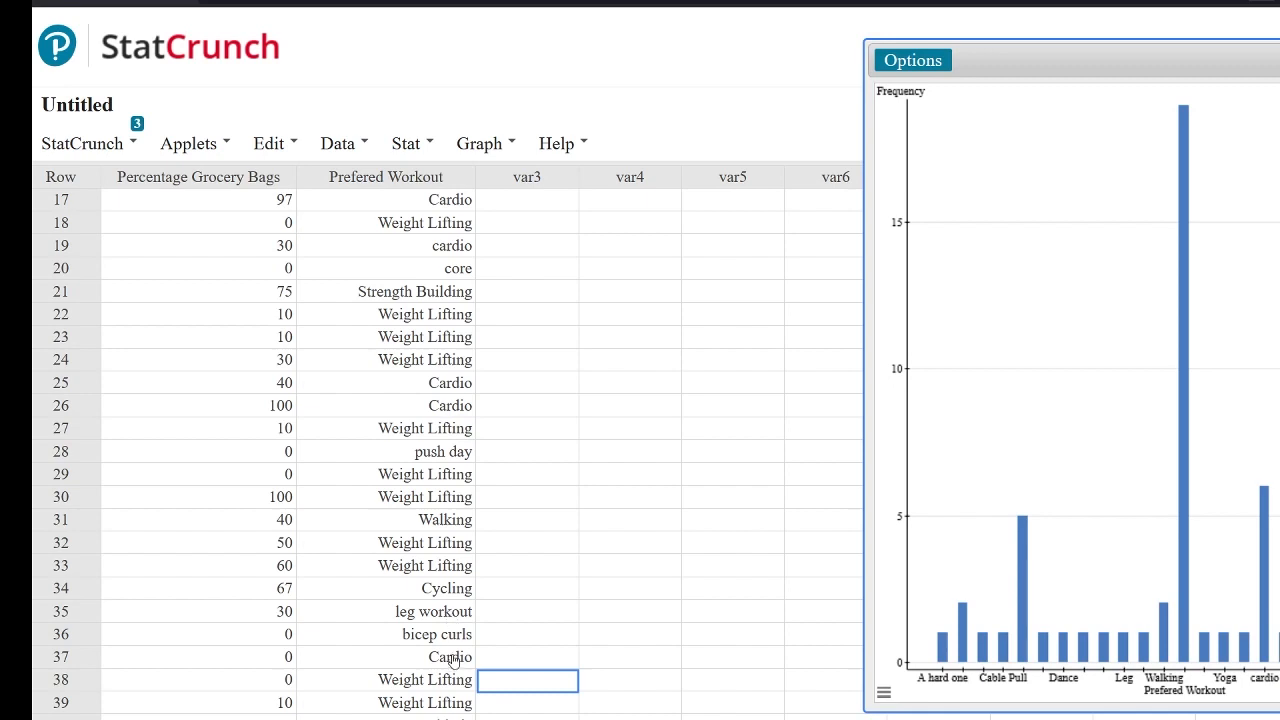
- Examine the Prefered Workout responses down to row 55 and back up for inconsistent wording and capitalization
{"action": "scroll", "coordinate": [455, 637], "scroll_direction": "down", "scroll_amount": 1}
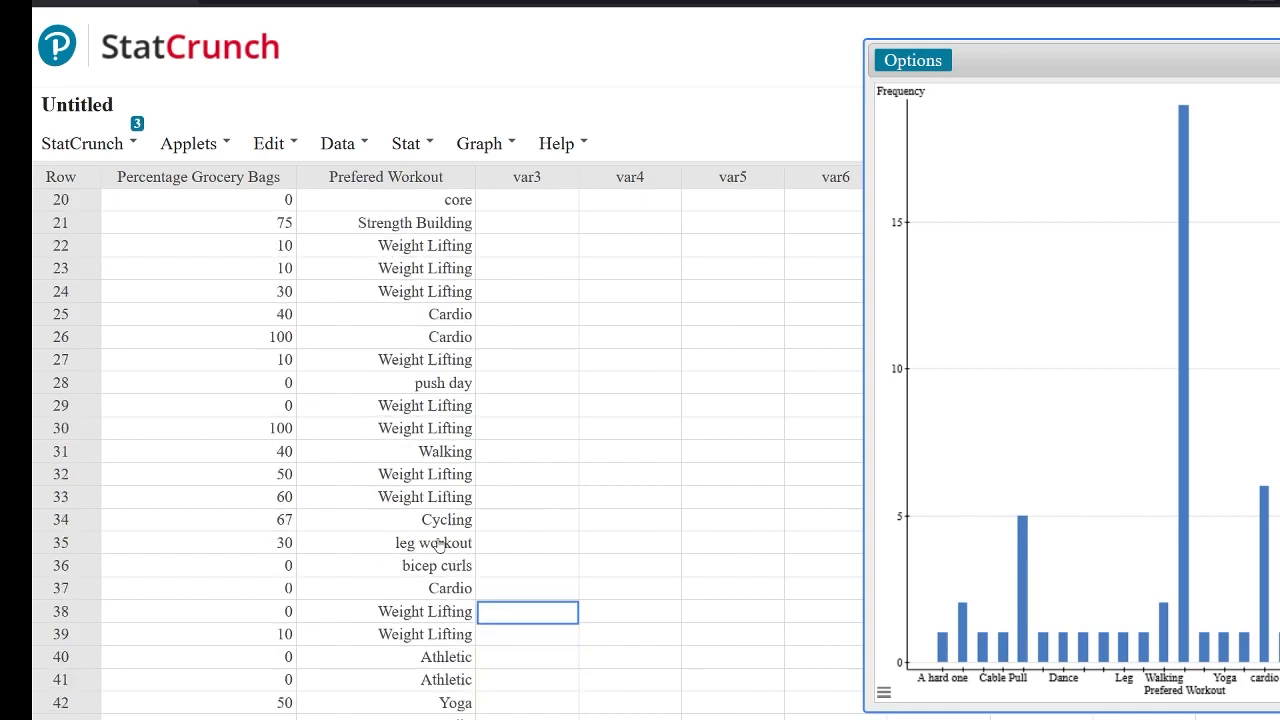
{"action": "scroll", "coordinate": [425, 615], "scroll_direction": "down", "scroll_amount": 1}
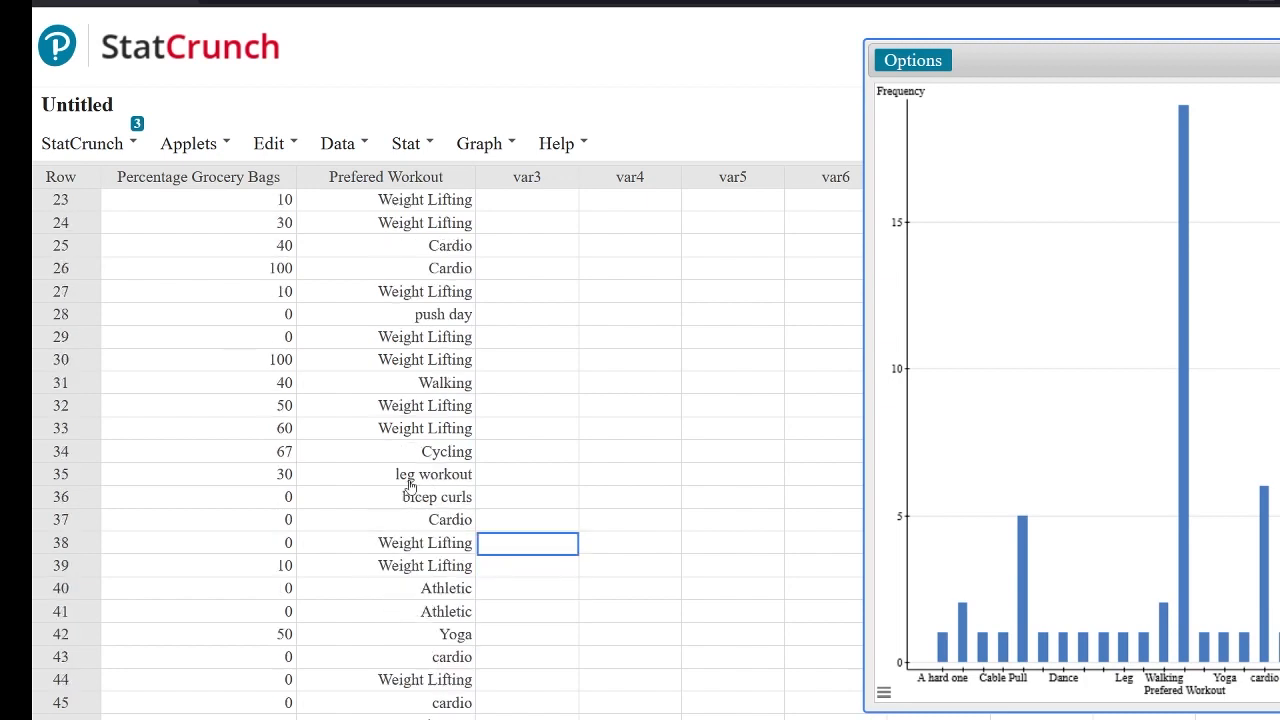
{"action": "scroll", "coordinate": [445, 607], "scroll_direction": "down", "scroll_amount": 1}
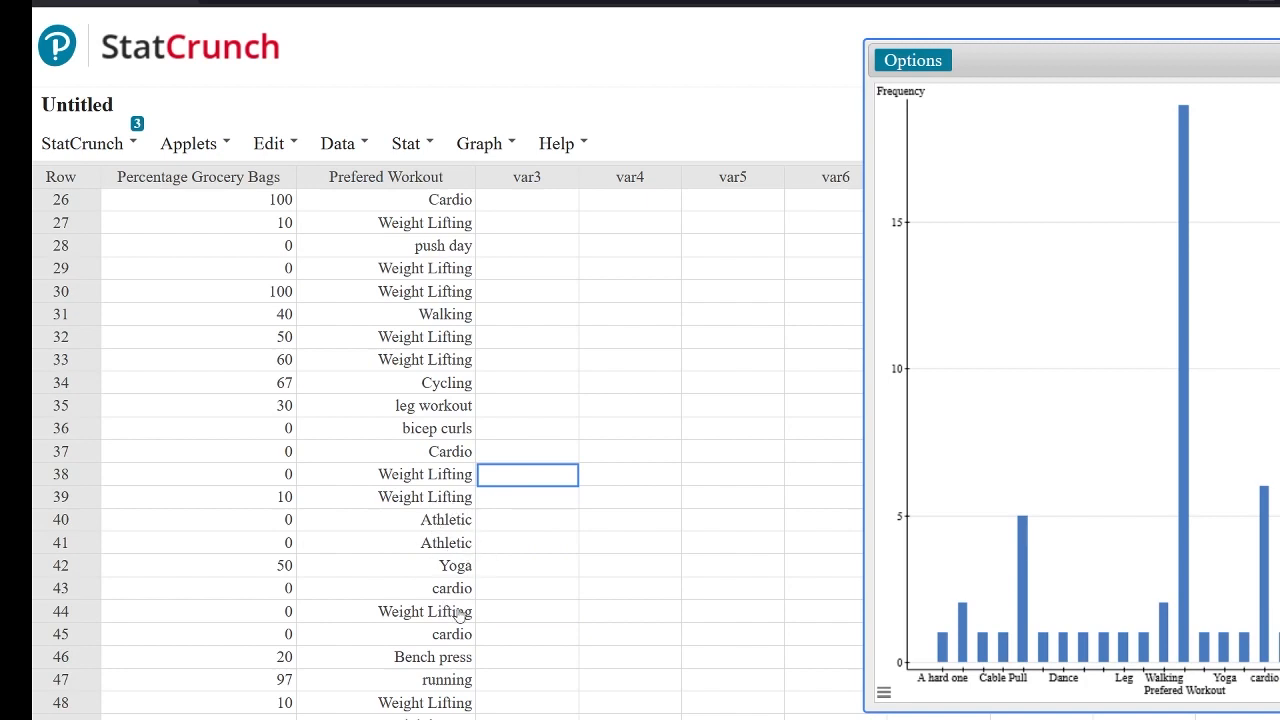
{"action": "scroll", "coordinate": [458, 615], "scroll_direction": "down", "scroll_amount": 3}
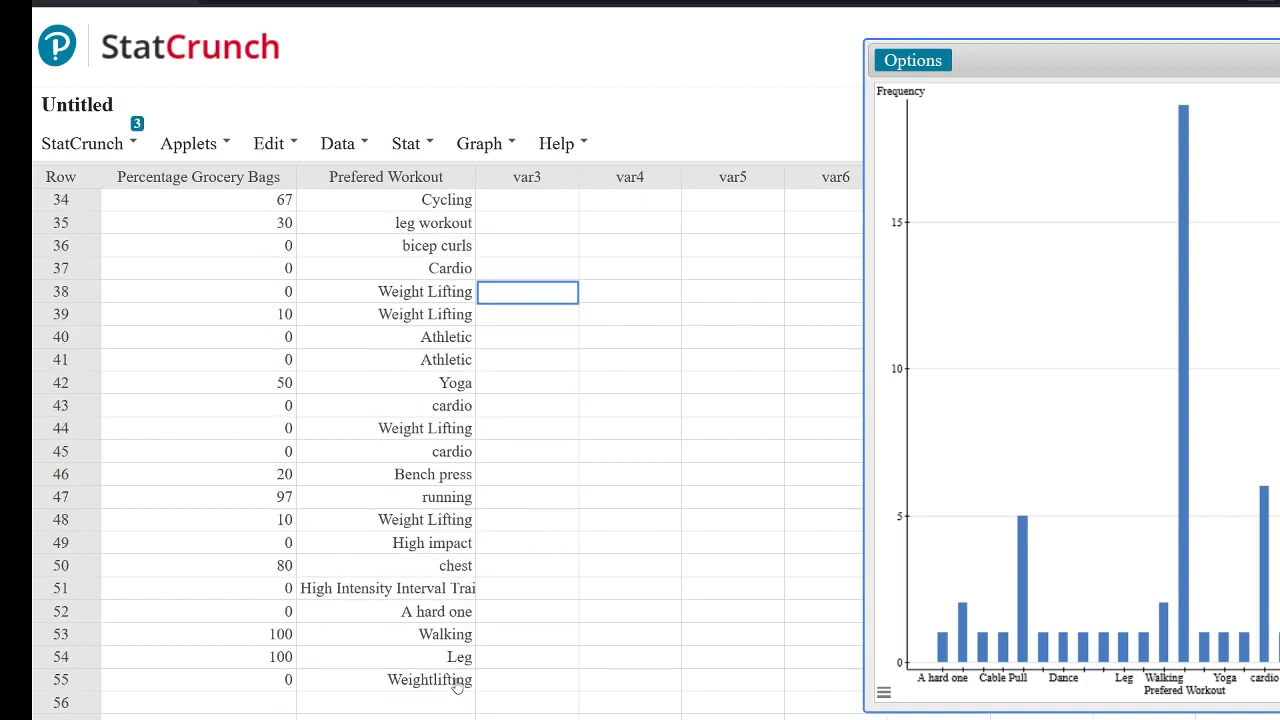
{"action": "scroll", "coordinate": [456, 607], "scroll_direction": "up", "scroll_amount": 2}
{"action": "scroll", "coordinate": [456, 607], "scroll_direction": "up", "scroll_amount": 1}
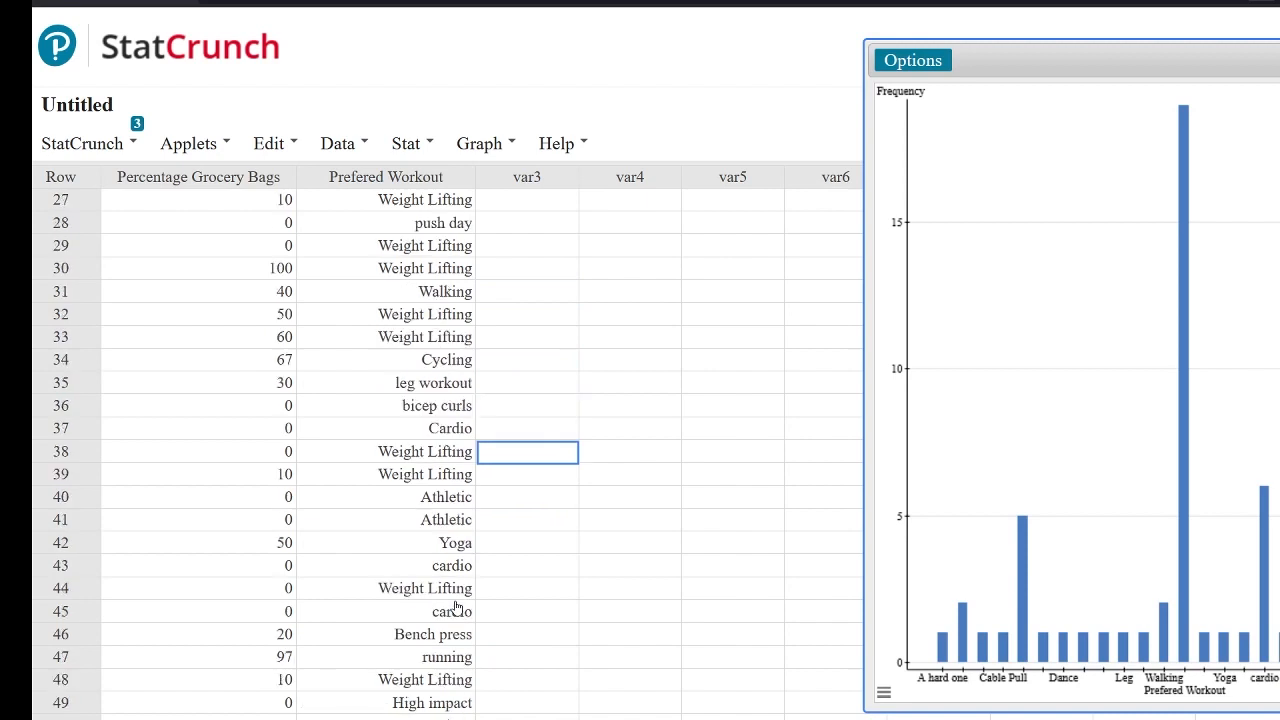
{"action": "scroll", "coordinate": [456, 607], "scroll_direction": "up", "scroll_amount": 1}
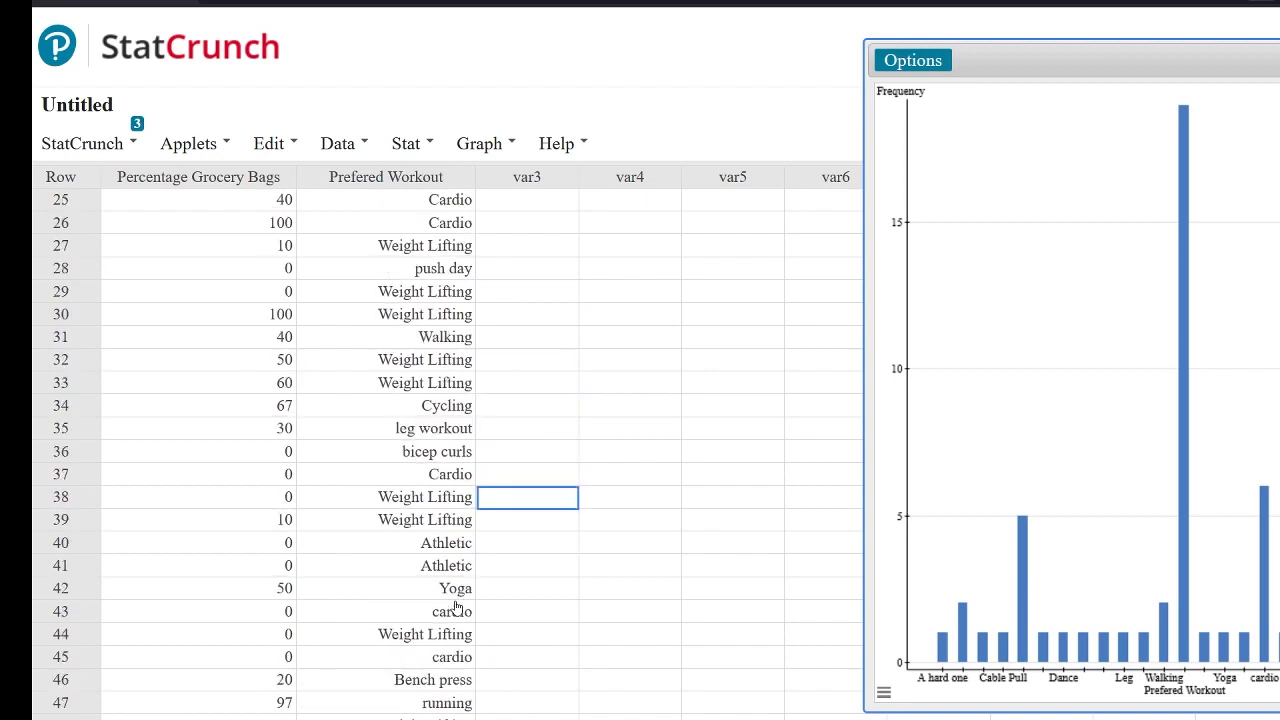
{"action": "scroll", "coordinate": [452, 478], "scroll_direction": "up", "scroll_amount": 2}
{"action": "scroll", "coordinate": [452, 478], "scroll_direction": "up", "scroll_amount": 1}
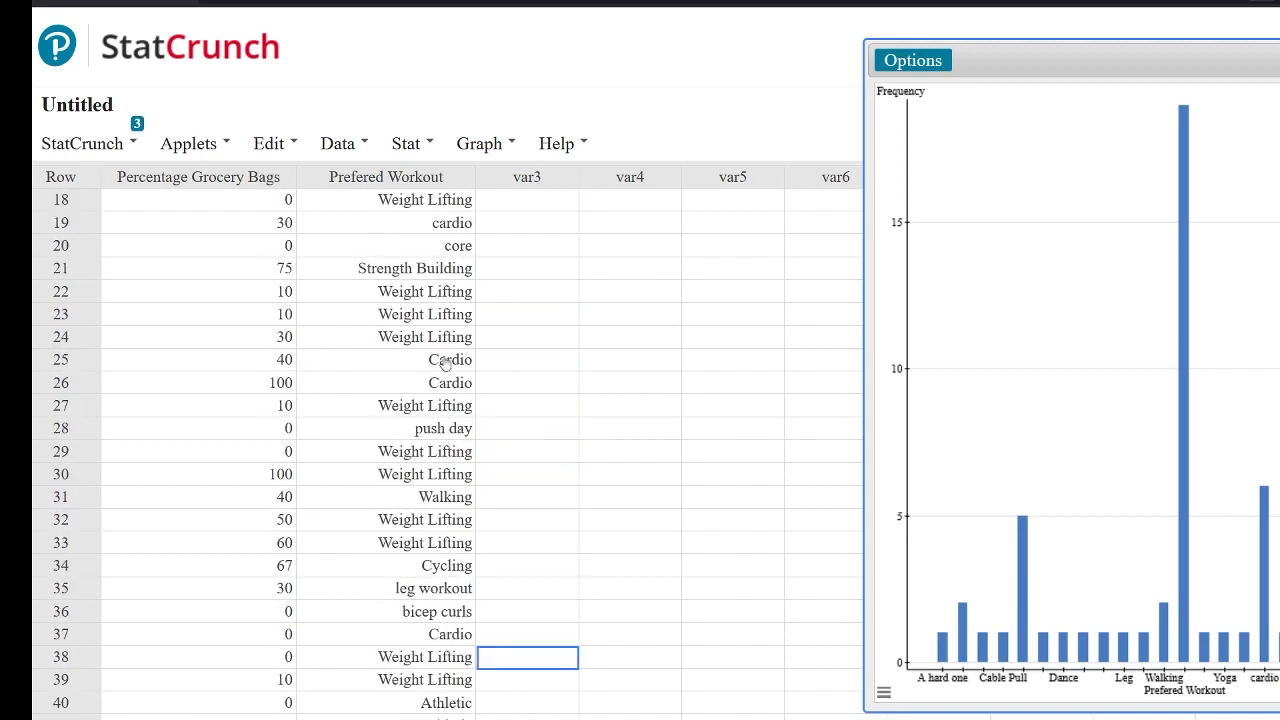
{"action": "scroll", "coordinate": [451, 320], "scroll_direction": "up", "scroll_amount": 1}
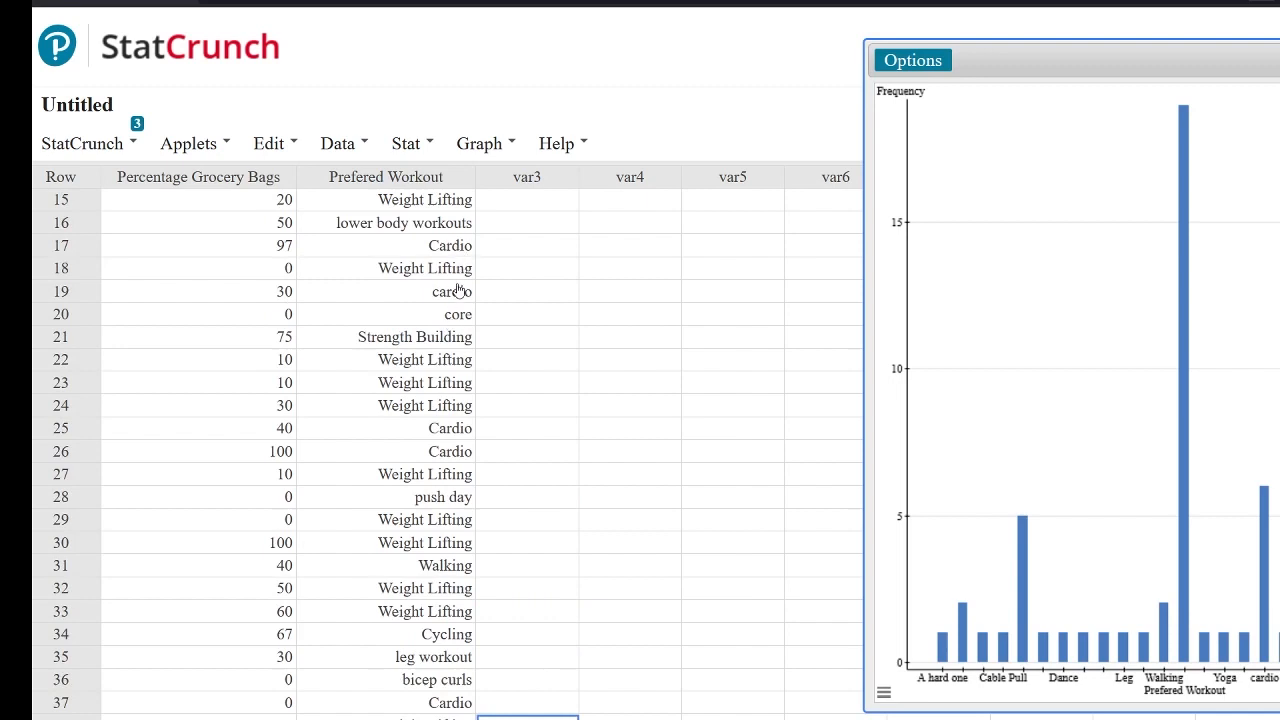
- Set the Prefered Workout responses in rows 19 and 43 to "Cardio"
{"action": "left_click", "coordinate": [461, 244]}
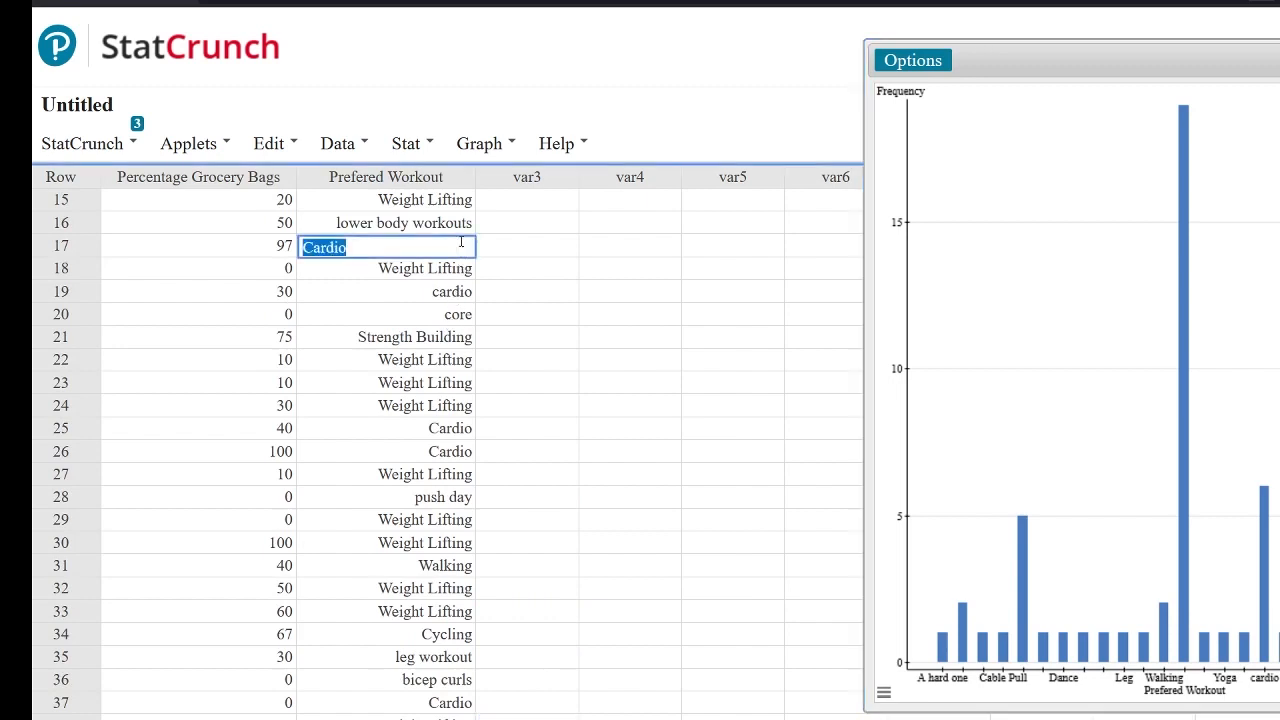
{"action": "left_click", "coordinate": [458, 291]}
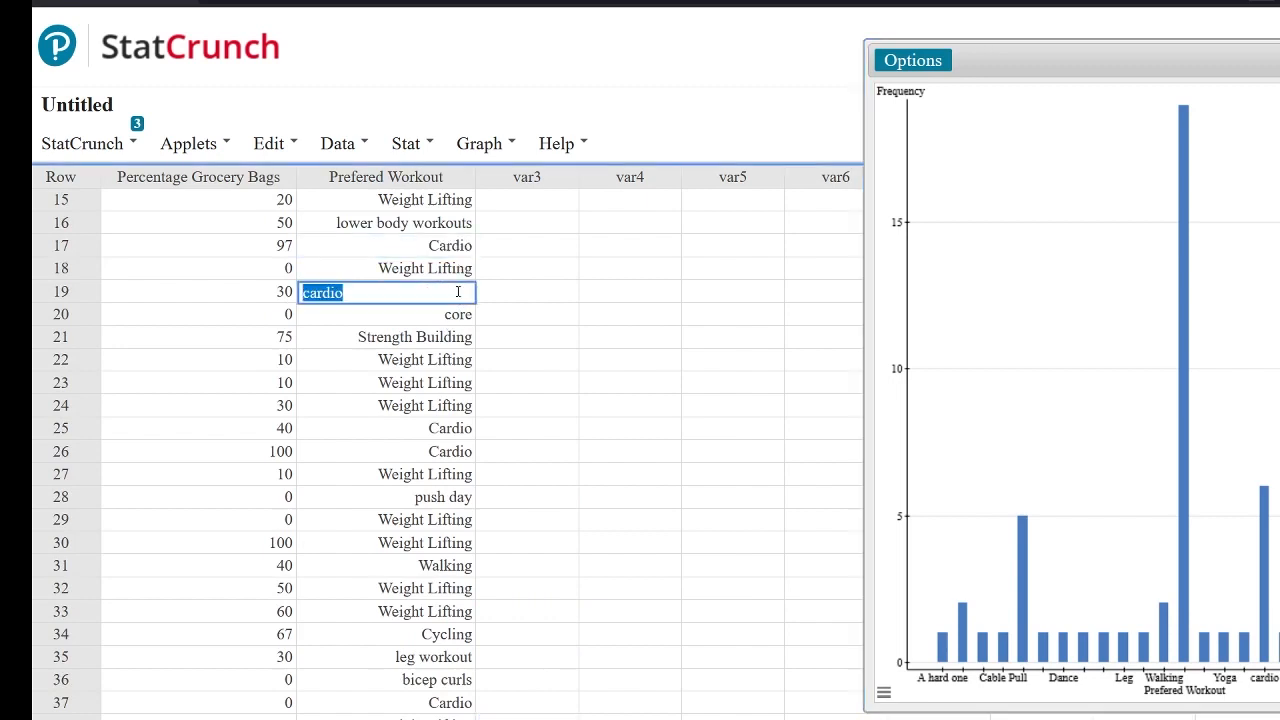
{"action": "type", "text": "Cardio"}
{"action": "left_click", "coordinate": [503, 361]}
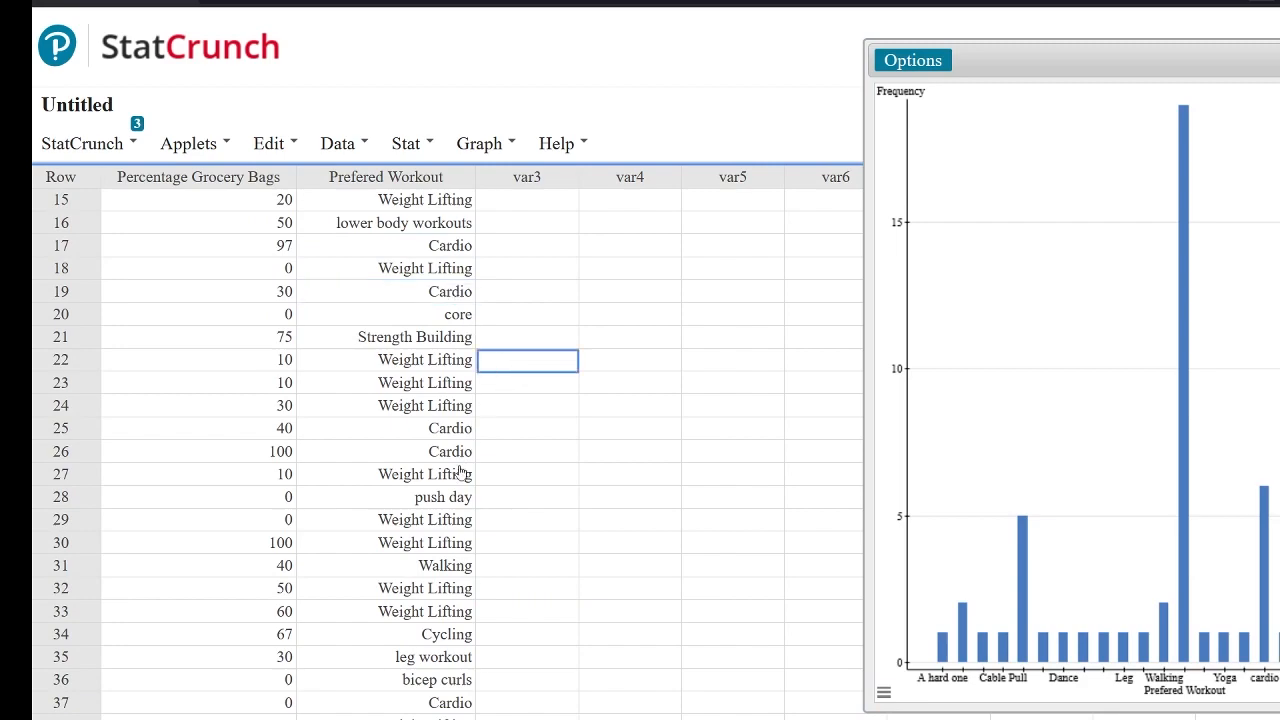
{"action": "scroll", "coordinate": [453, 489], "scroll_direction": "down", "scroll_amount": 5}
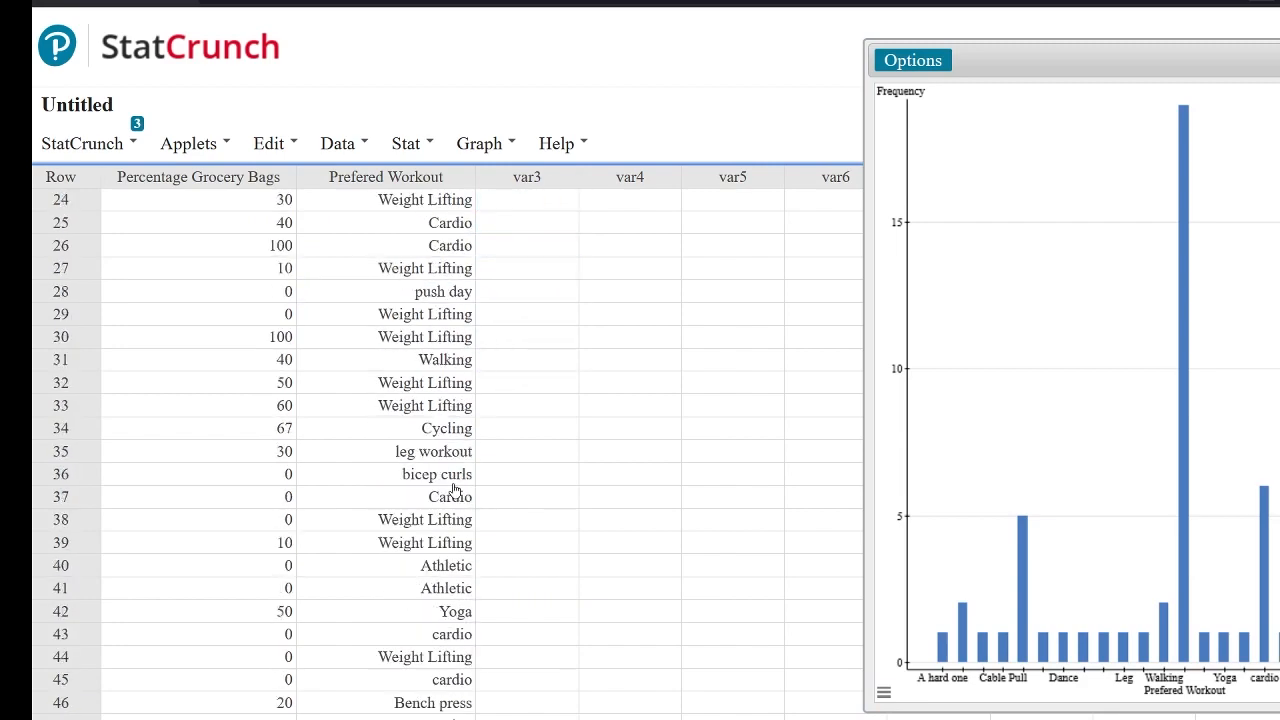
{"action": "scroll", "coordinate": [453, 489], "scroll_direction": "down", "scroll_amount": 1}
{"action": "left_click", "coordinate": [455, 451]}
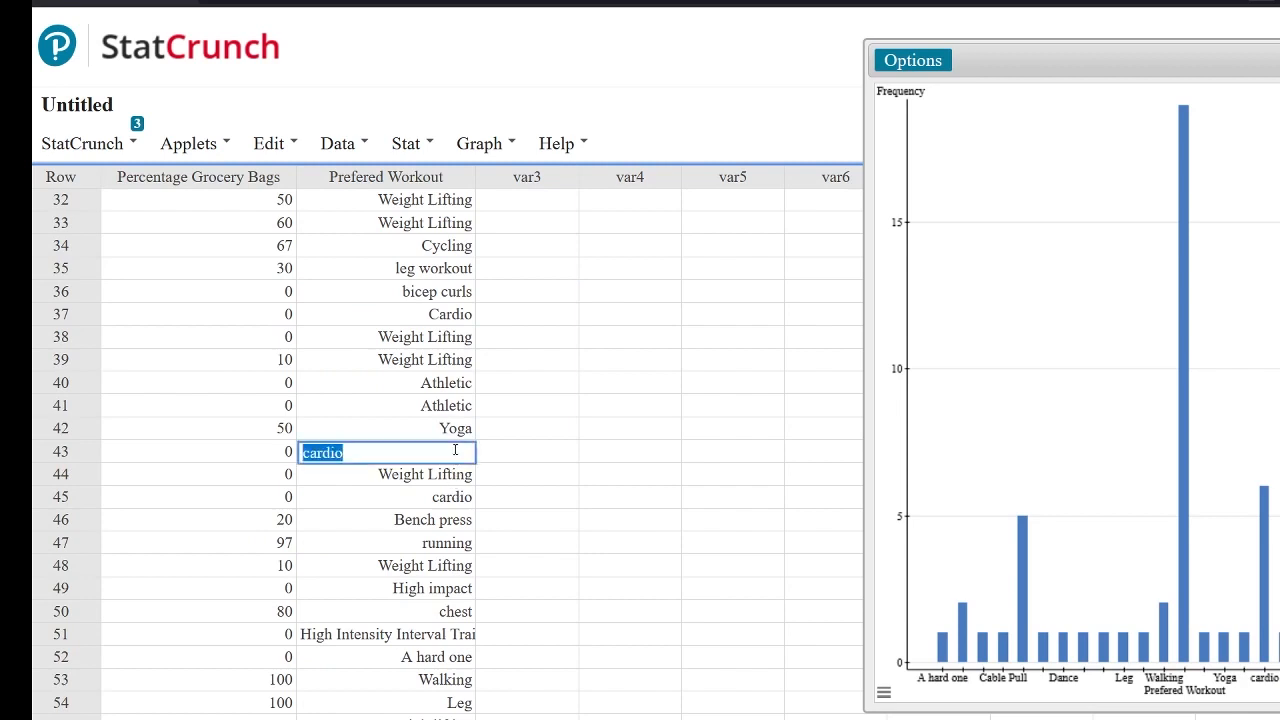
{"action": "type", "text": "Cardio"}
- Create a new frequency bar plot of the edited Prefered Workout column, view it, and close the plot window
{"action": "left_click", "coordinate": [482, 144]}
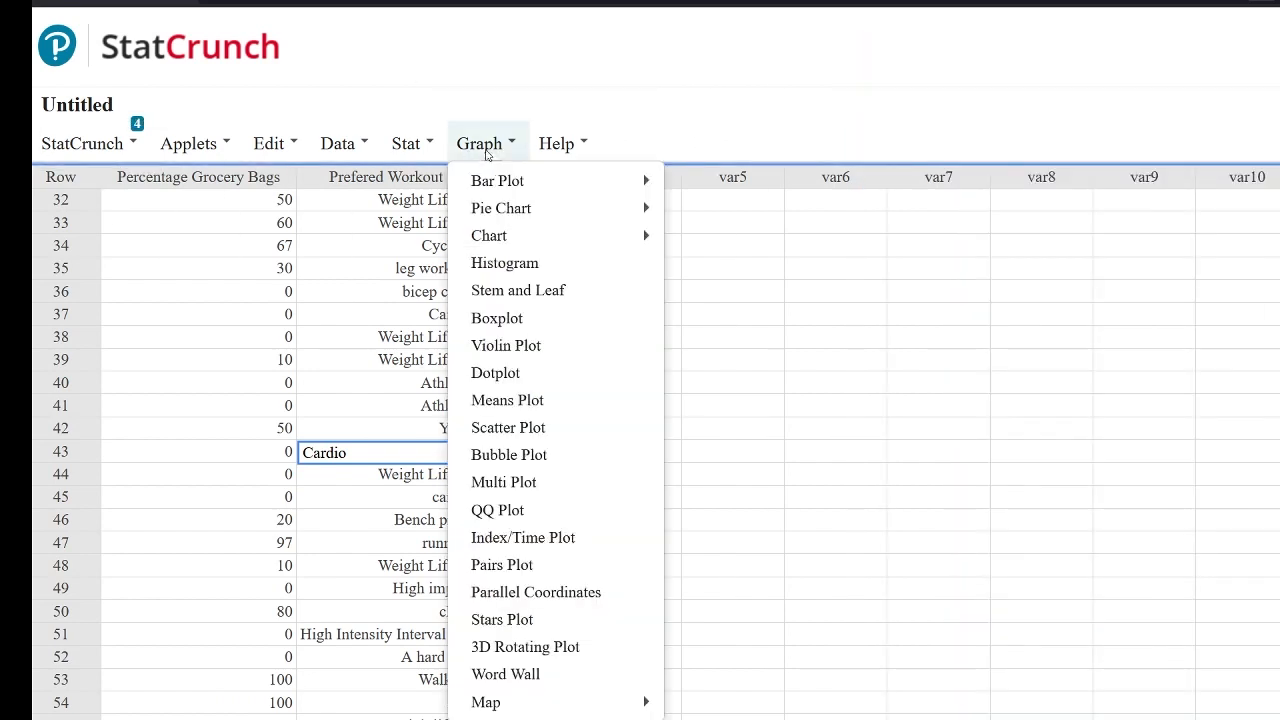
{"action": "mouse_move", "coordinate": [505, 191]}
{"action": "left_click", "coordinate": [730, 190]}
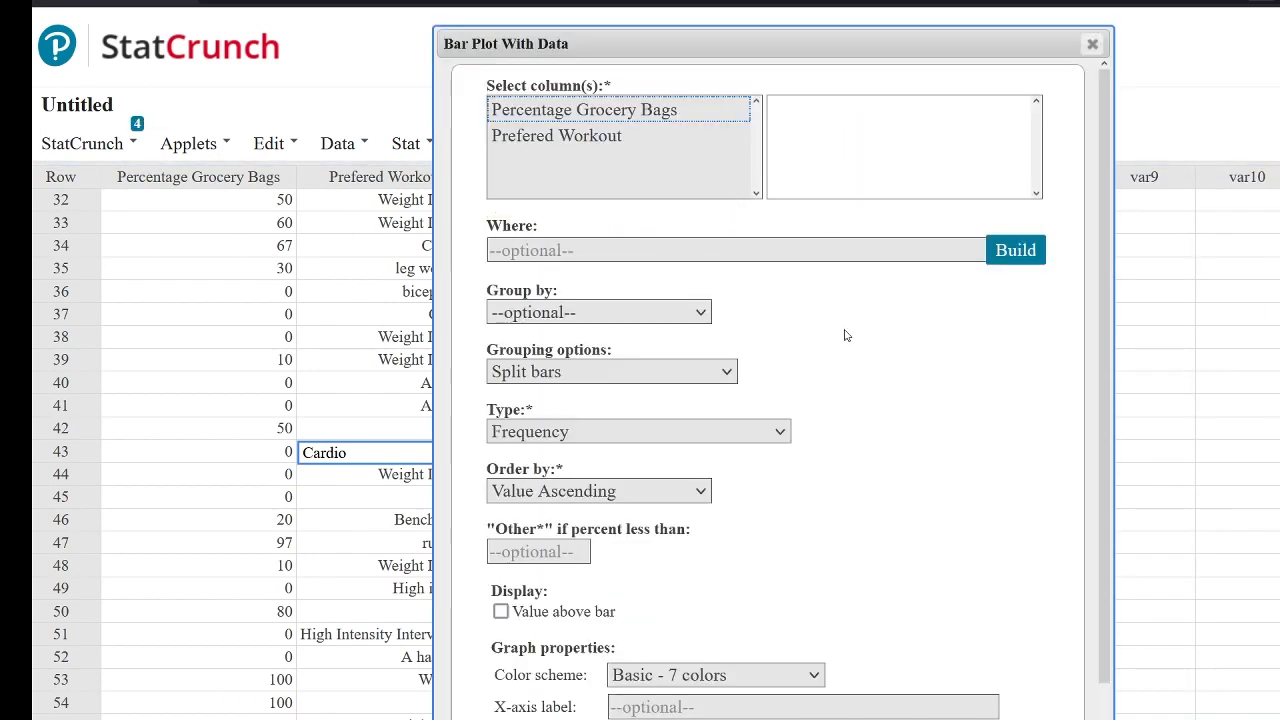
{"action": "left_click", "coordinate": [577, 142]}
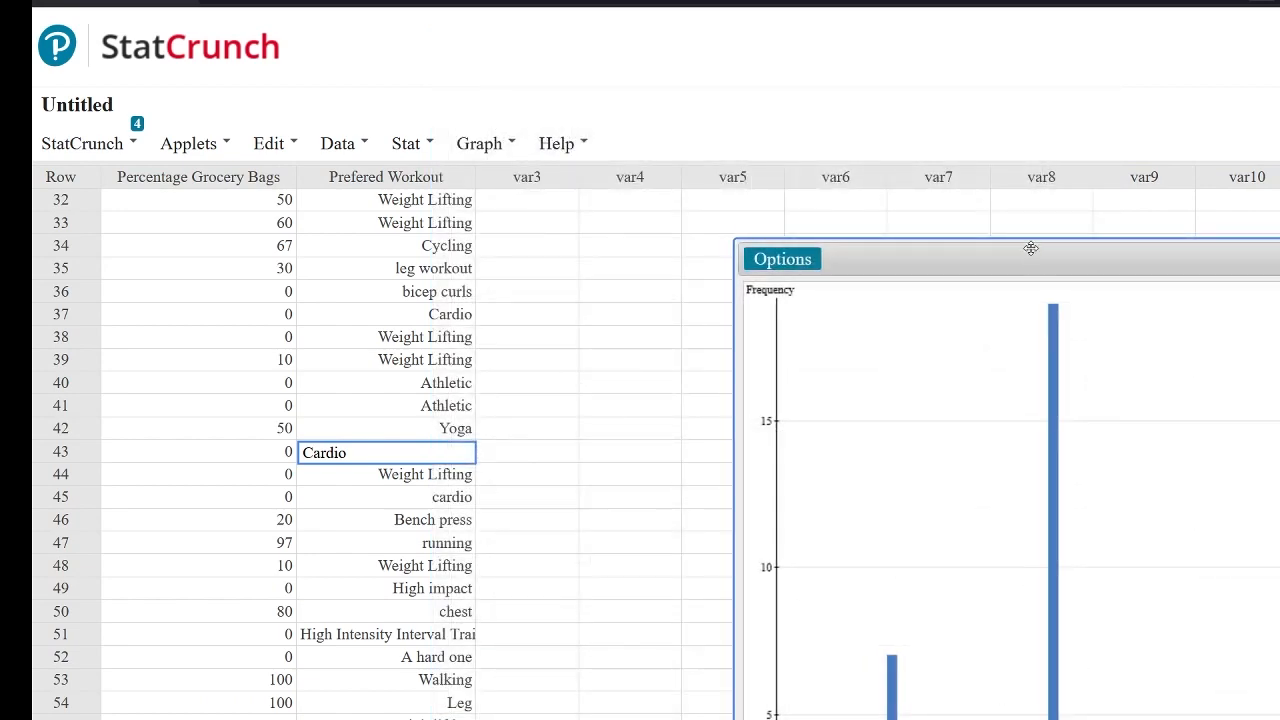
{"action": "left_click_drag", "start_coordinate": [1031, 253], "coordinate": [847, 32]}
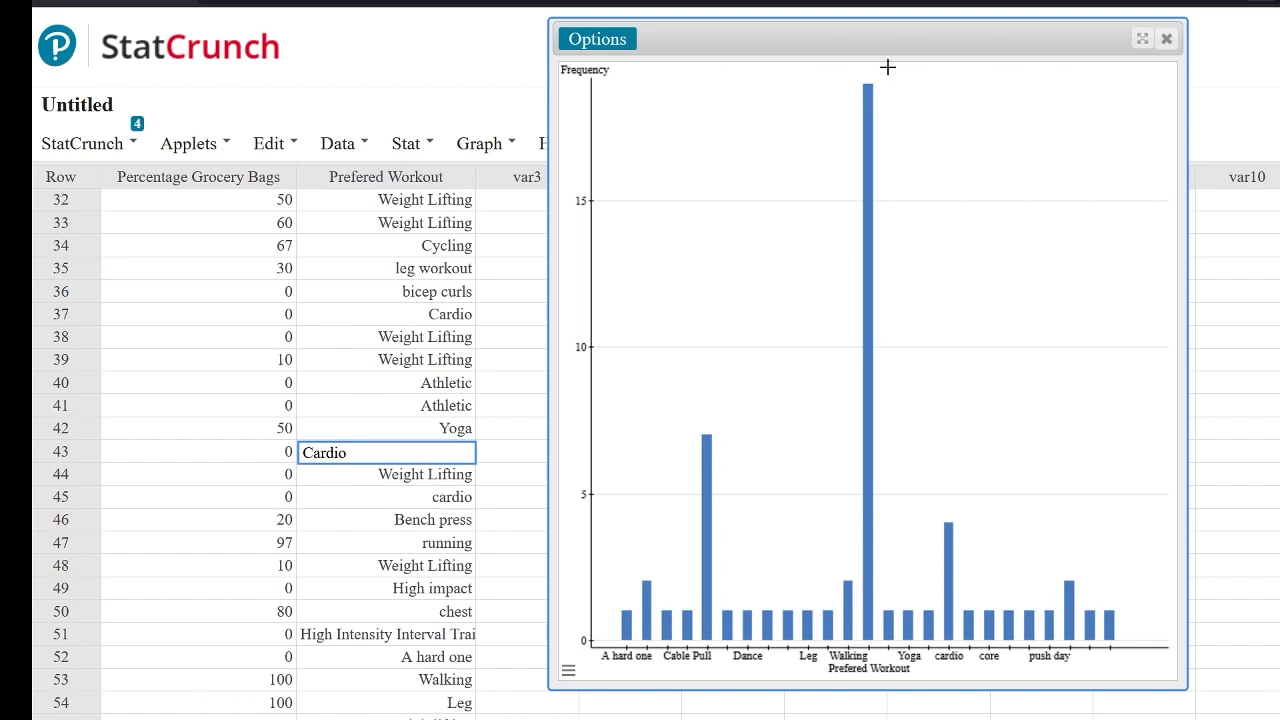
{"action": "left_click", "coordinate": [1166, 39]}
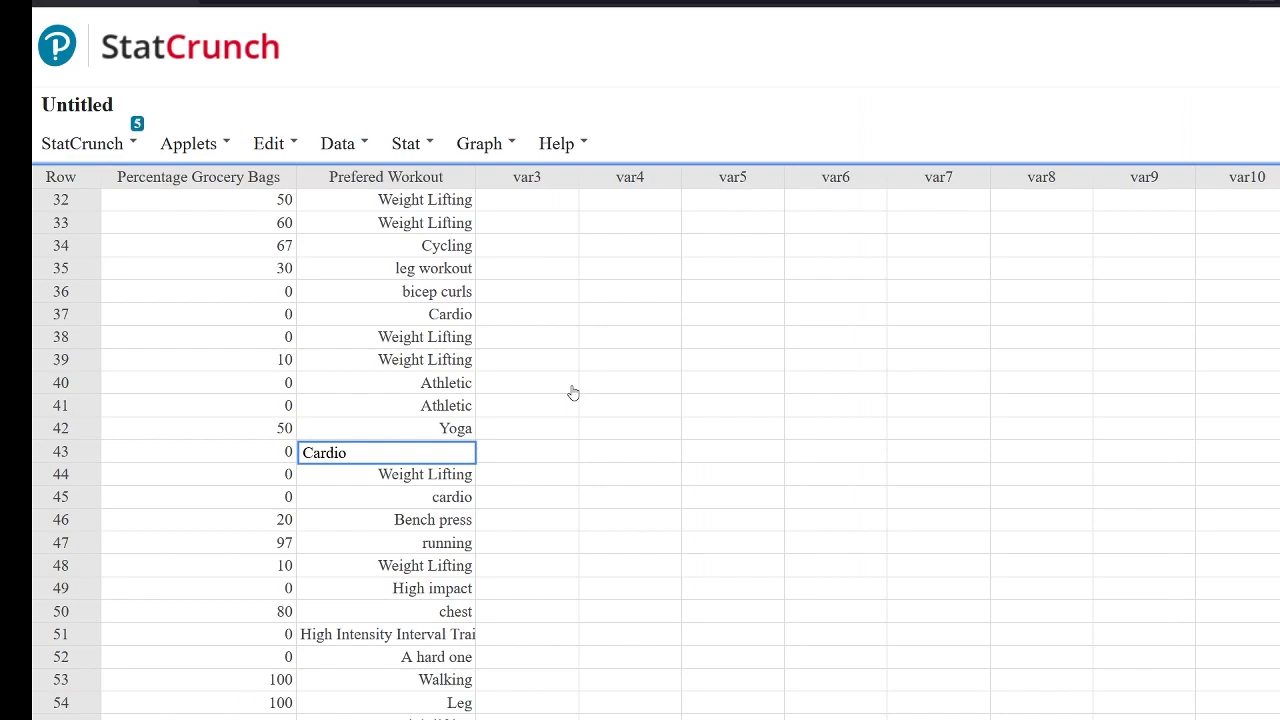
- Review the Prefered Workout responses throughout the table for entries that still need standardizing
{"action": "scroll", "coordinate": [523, 437], "scroll_direction": "down", "scroll_amount": 3}
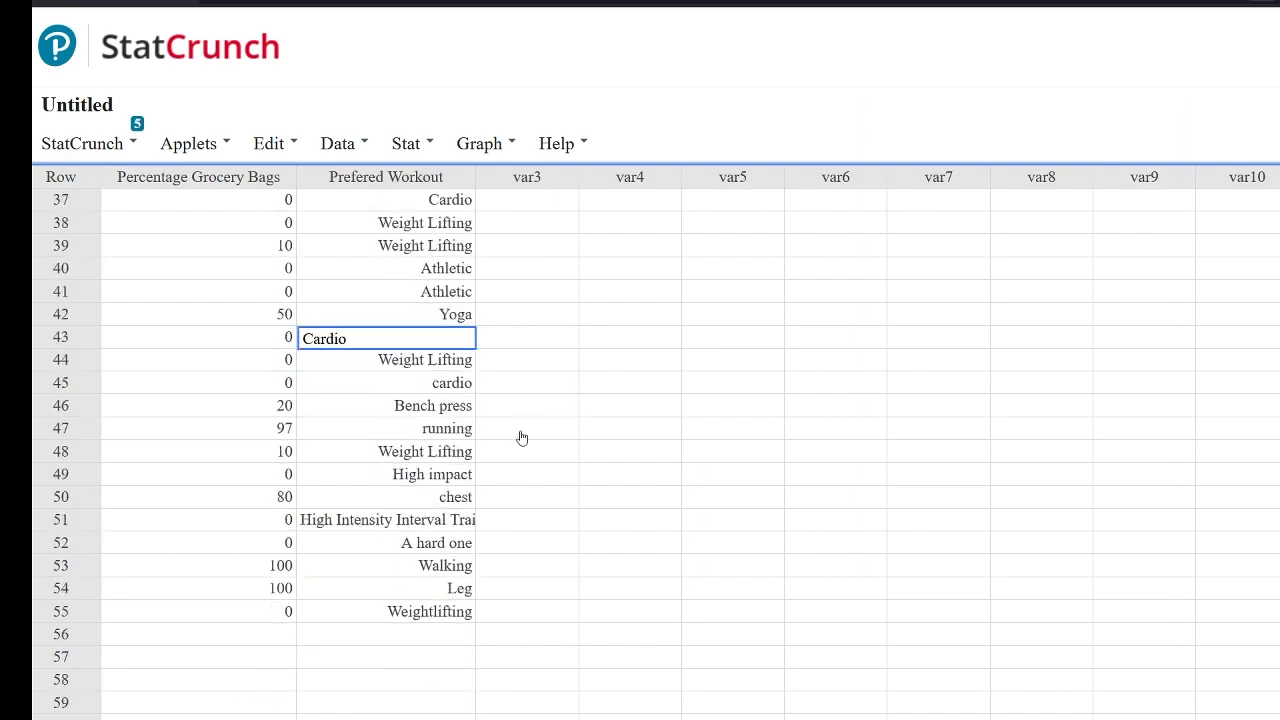
{"action": "scroll", "coordinate": [522, 435], "scroll_direction": "up", "scroll_amount": 3}
{"action": "scroll", "coordinate": [522, 435], "scroll_direction": "up", "scroll_amount": 7}
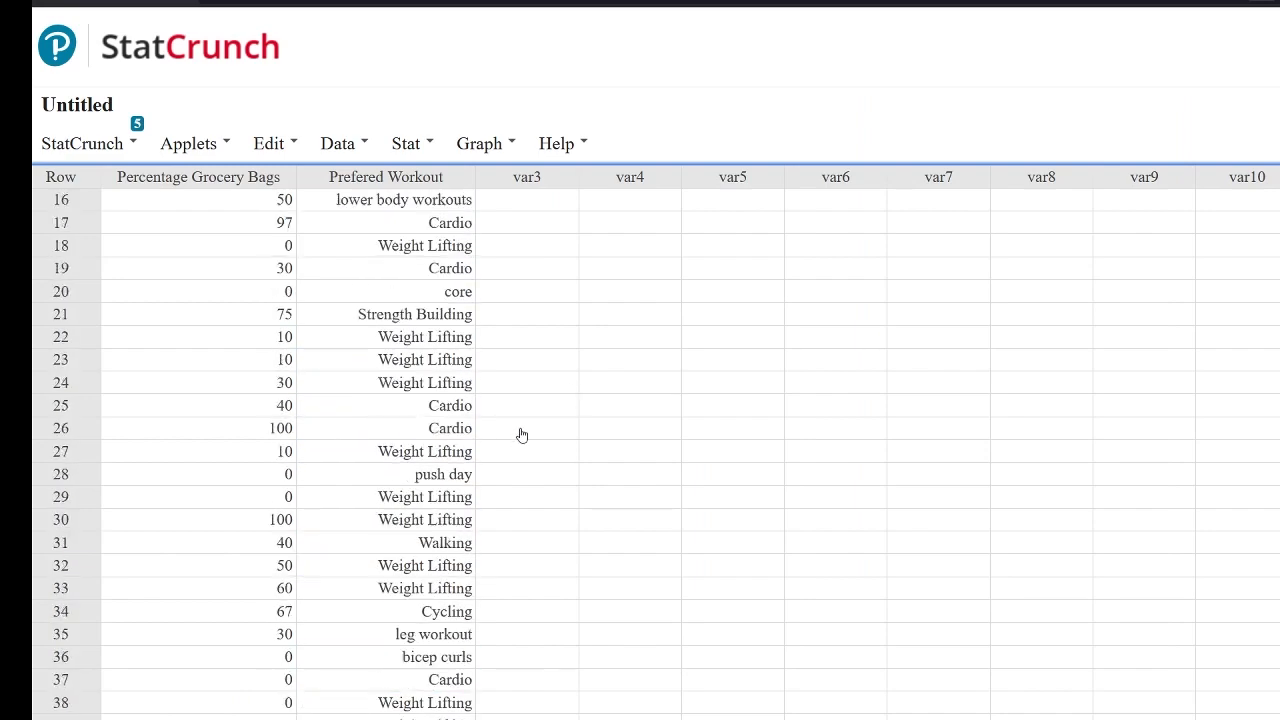
{"action": "scroll", "coordinate": [522, 435], "scroll_direction": "up", "scroll_amount": 4}
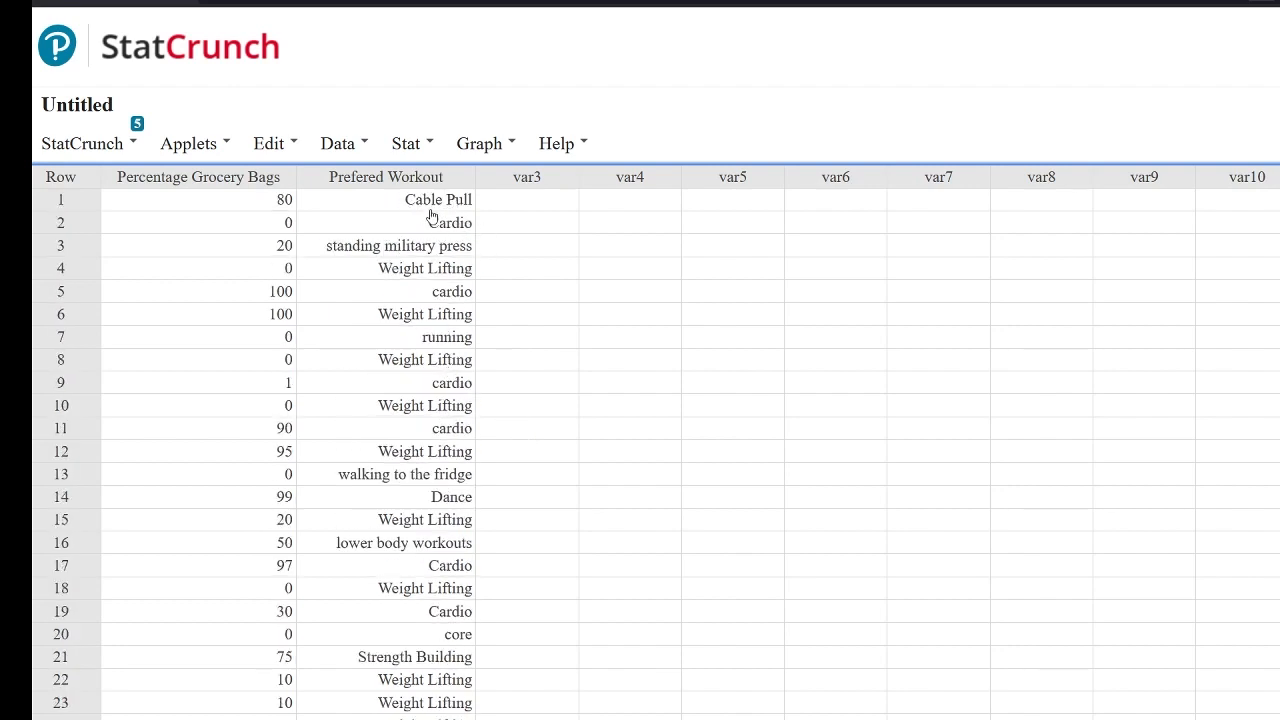
{"action": "scroll", "coordinate": [430, 550], "scroll_direction": "down", "scroll_amount": 2}
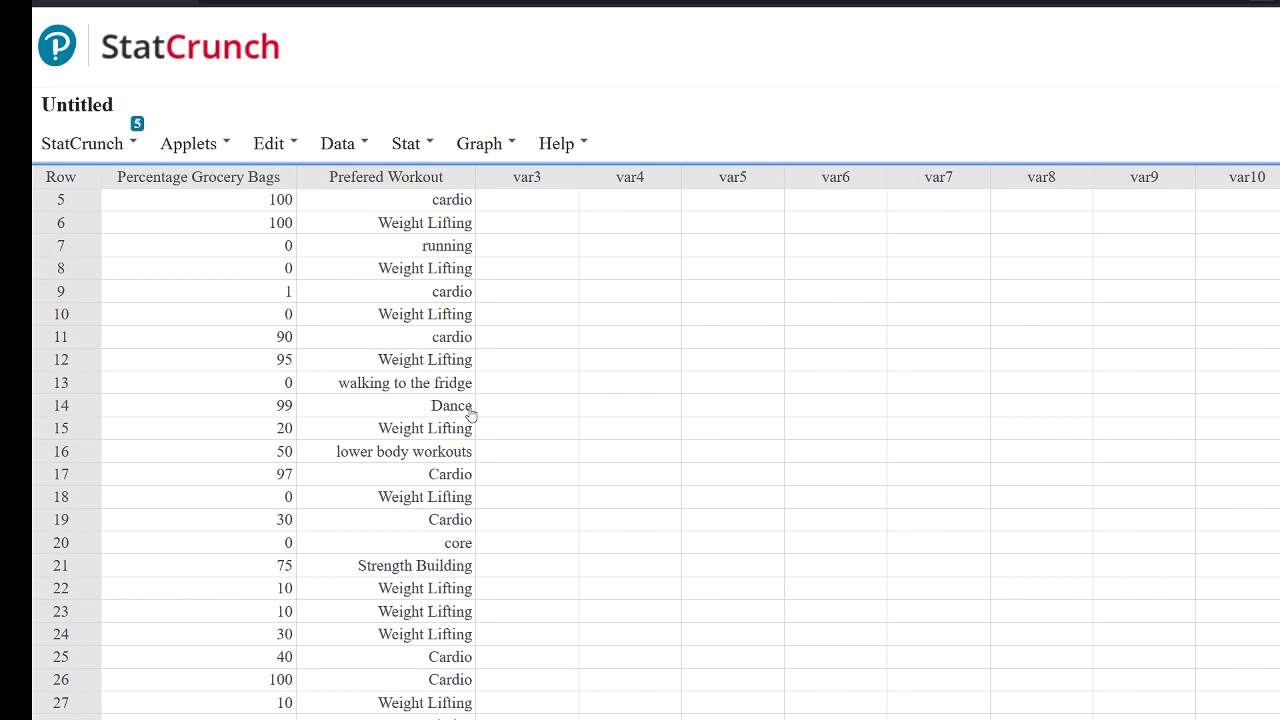
{"action": "scroll", "coordinate": [470, 414], "scroll_direction": "down", "scroll_amount": 3}
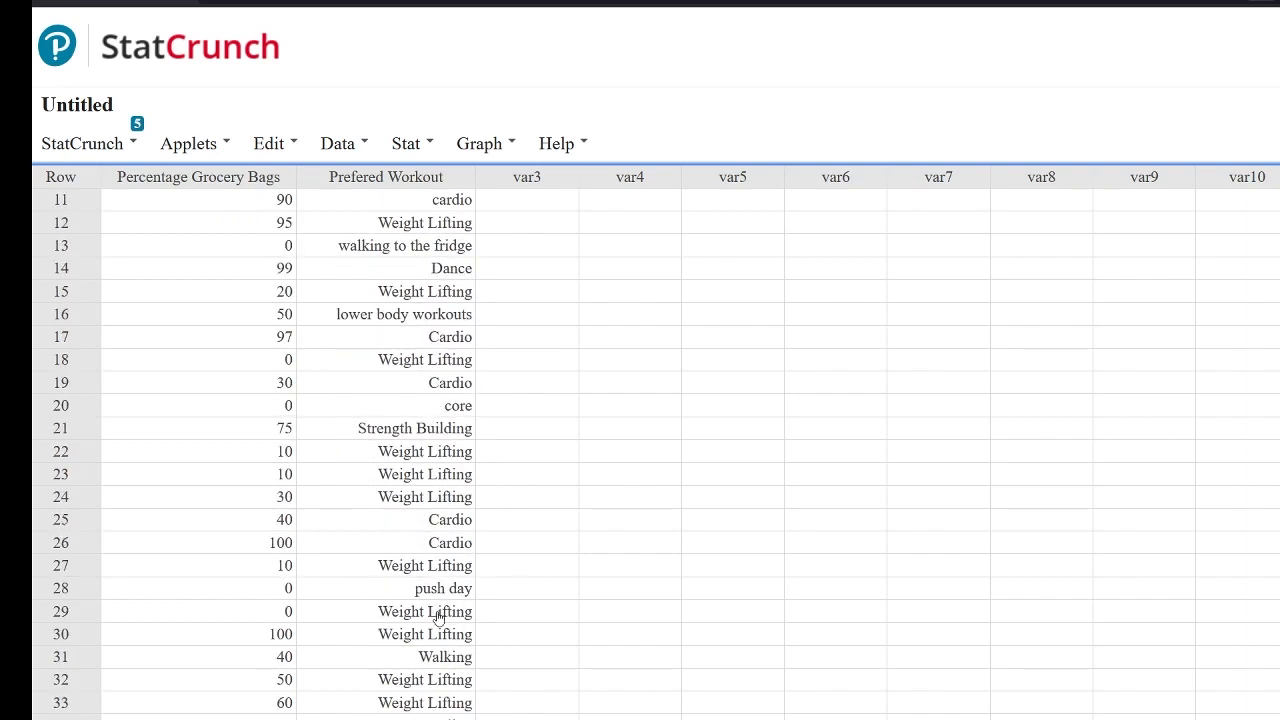
{"action": "scroll", "coordinate": [432, 612], "scroll_direction": "down", "scroll_amount": 3}
{"action": "scroll", "coordinate": [435, 609], "scroll_direction": "up", "scroll_amount": 4}
{"action": "scroll", "coordinate": [437, 611], "scroll_direction": "up", "scroll_amount": 3}
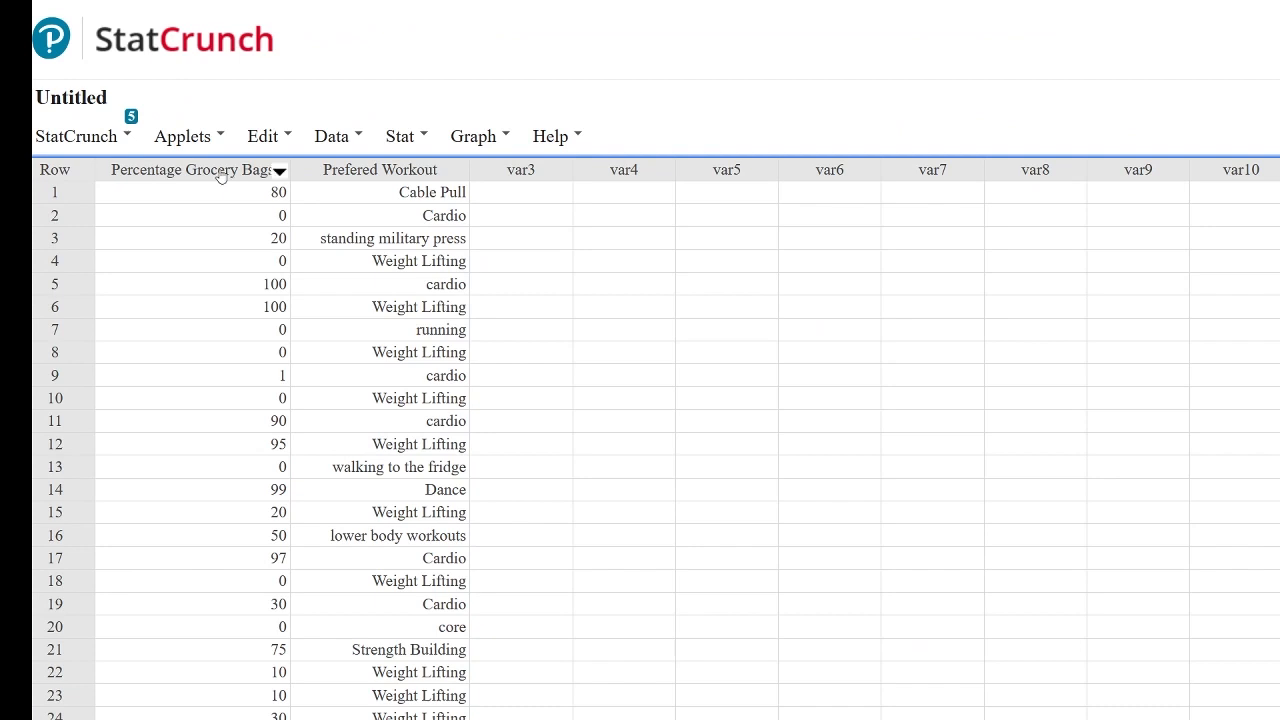
{"action": "left_click", "coordinate": [329, 140]}
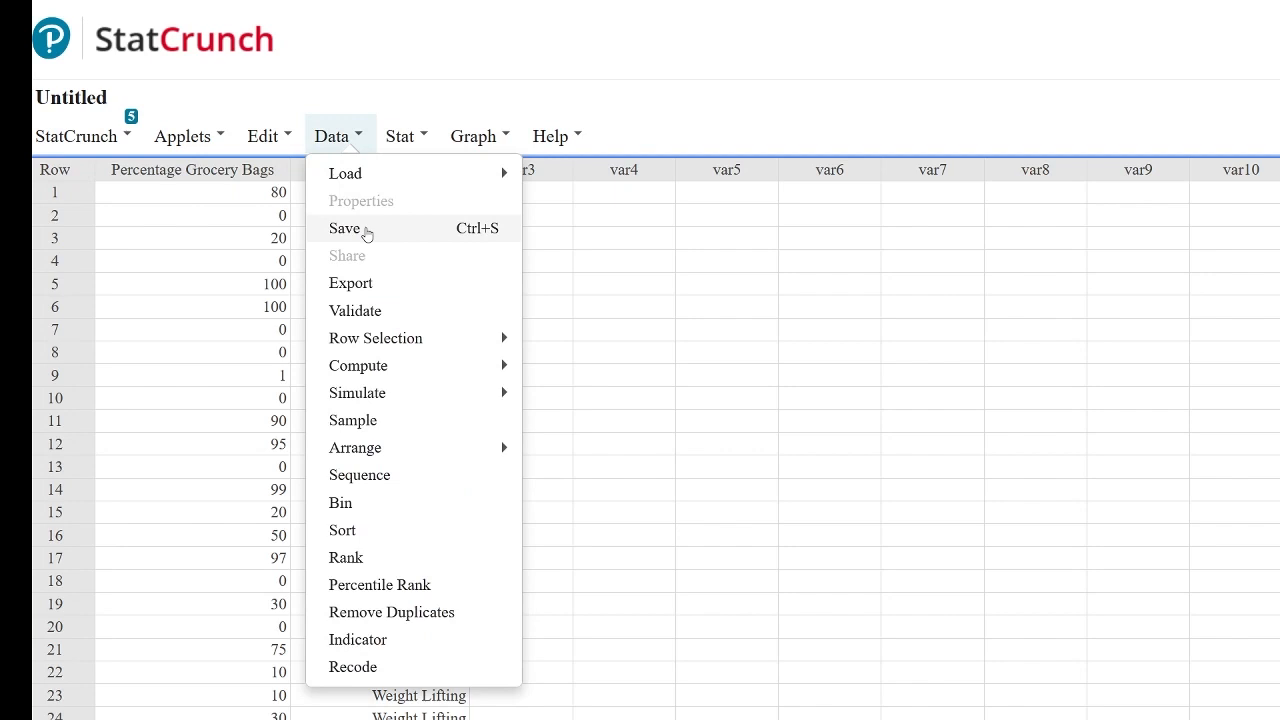
{"action": "left_click", "coordinate": [345, 228]}
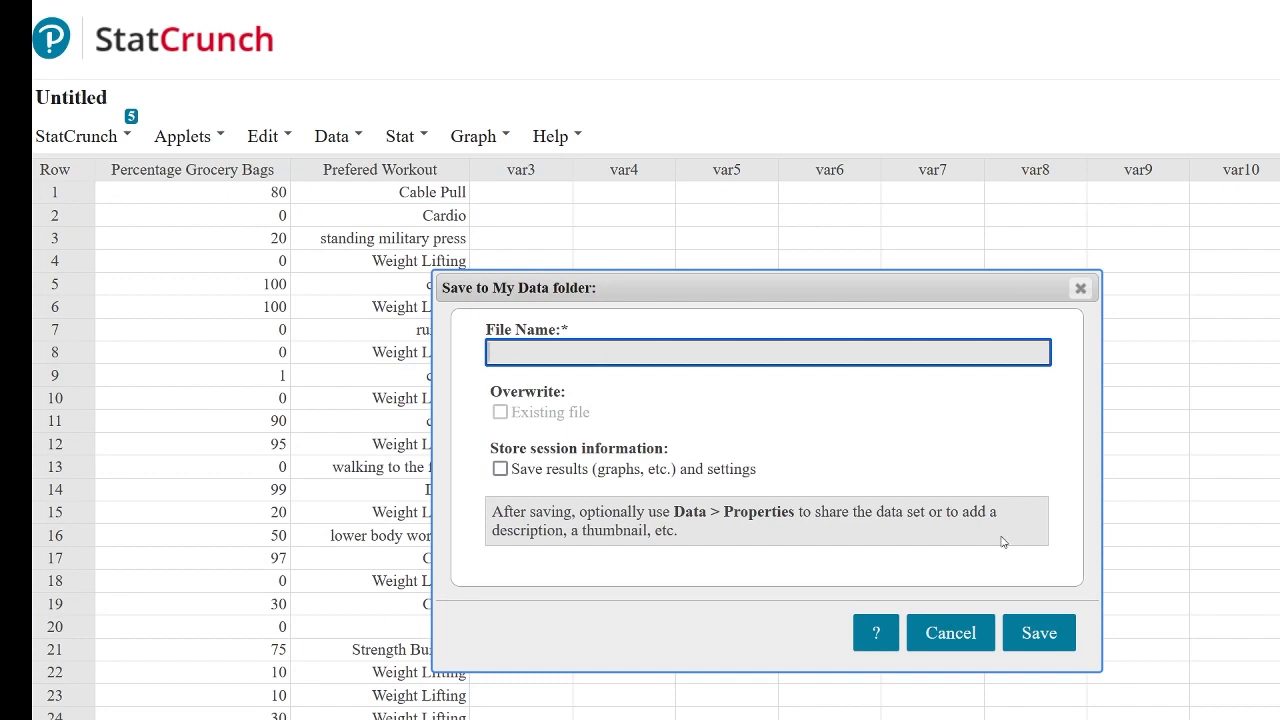
{"action": "right_click", "coordinate": [190, 47]}
{"action": "left_click", "coordinate": [225, 62]}
{"action": "key", "text": "ctrl+Tab"}
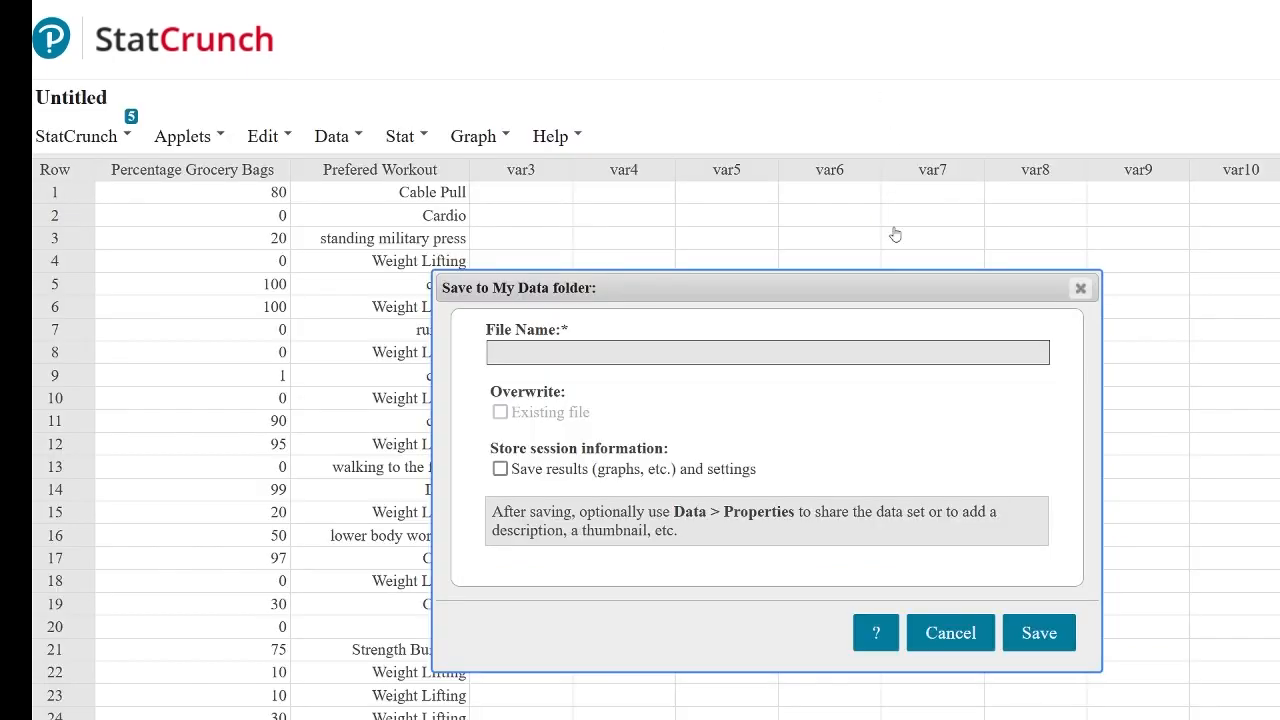
{"action": "left_click", "coordinate": [965, 630]}
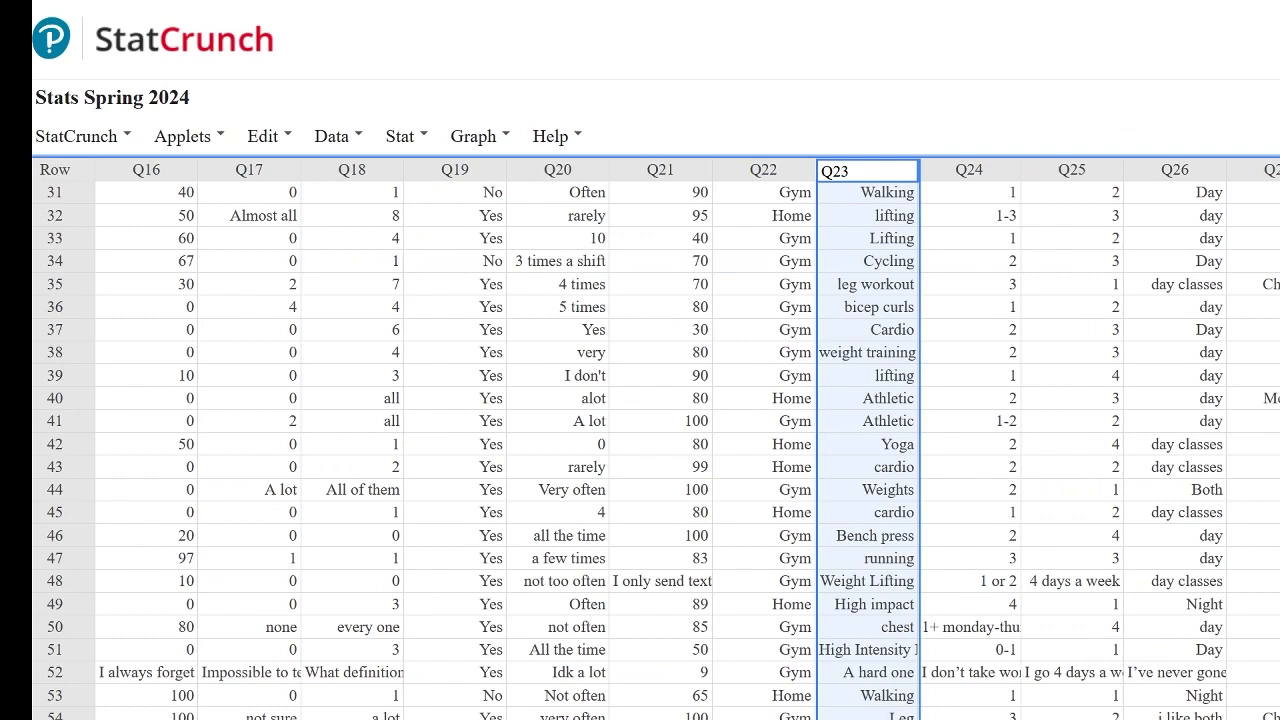
- Move the StatCrunch window aside and switch to the Canvas discussion "Project: Clean Survey Data" to read its instructions
{"action": "left_click_drag", "start_coordinate": [300, 2], "coordinate": [1266, 150]}
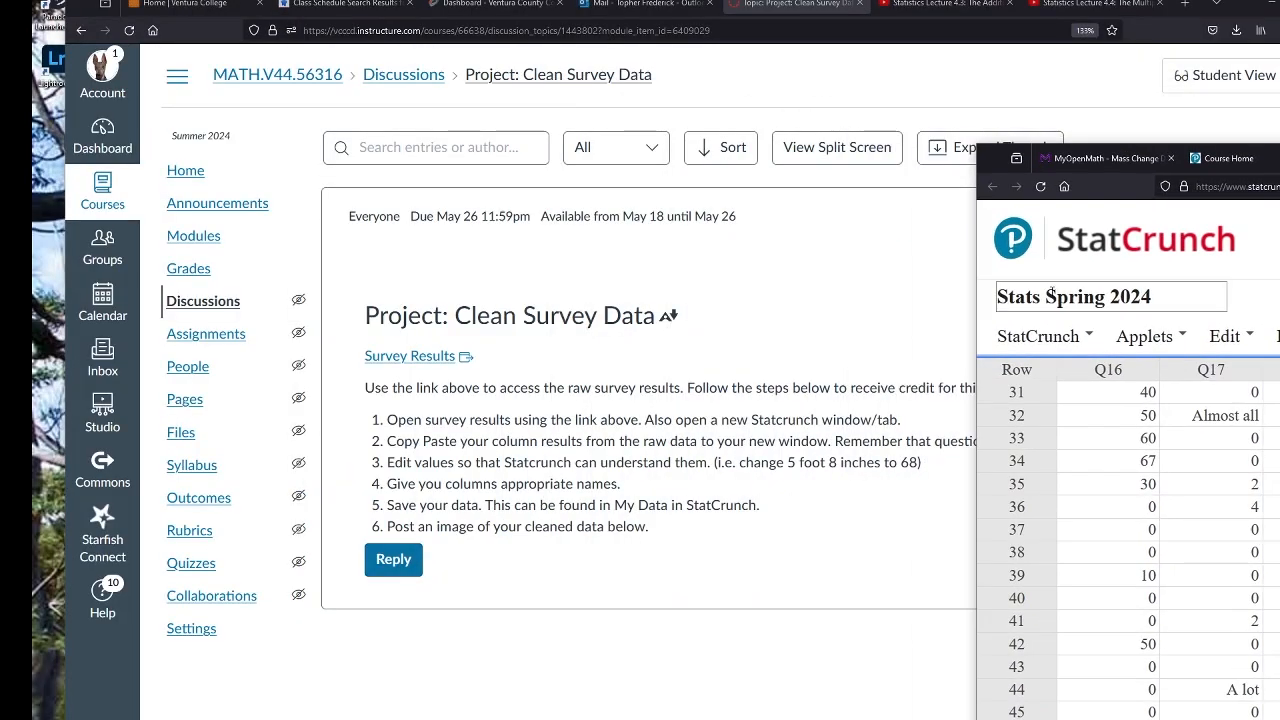
{"action": "left_click", "coordinate": [764, 327]}
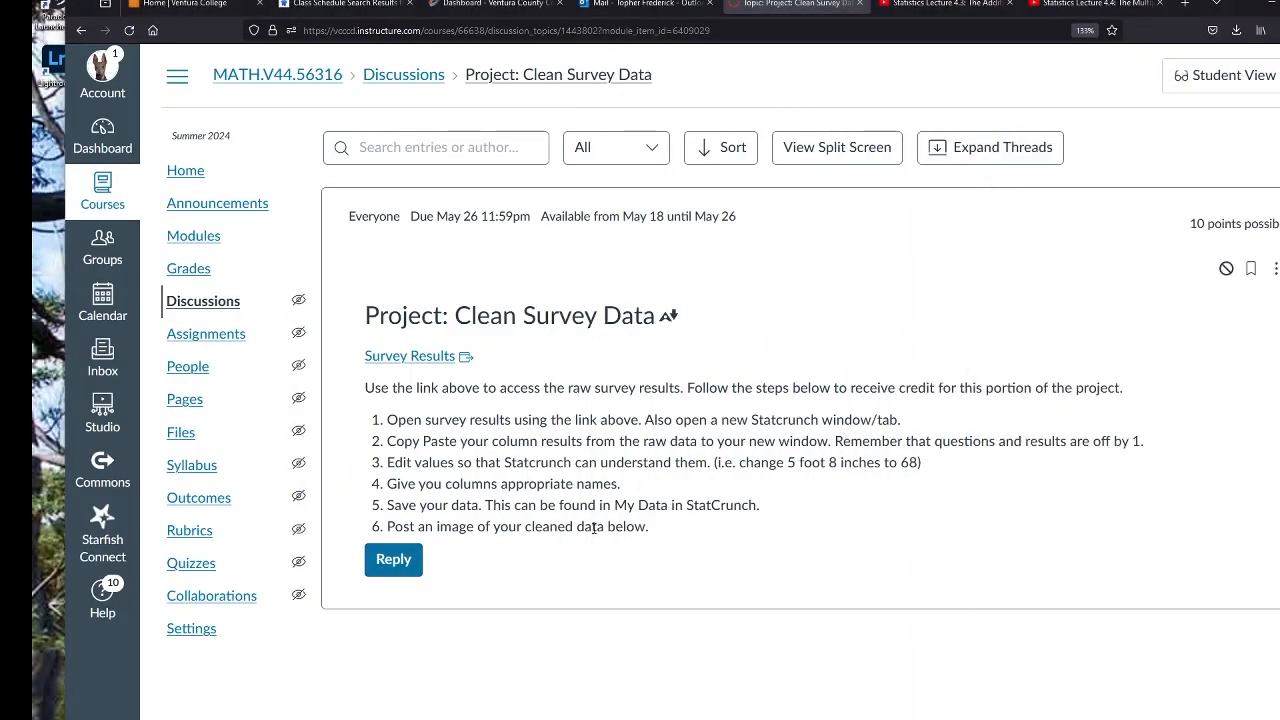